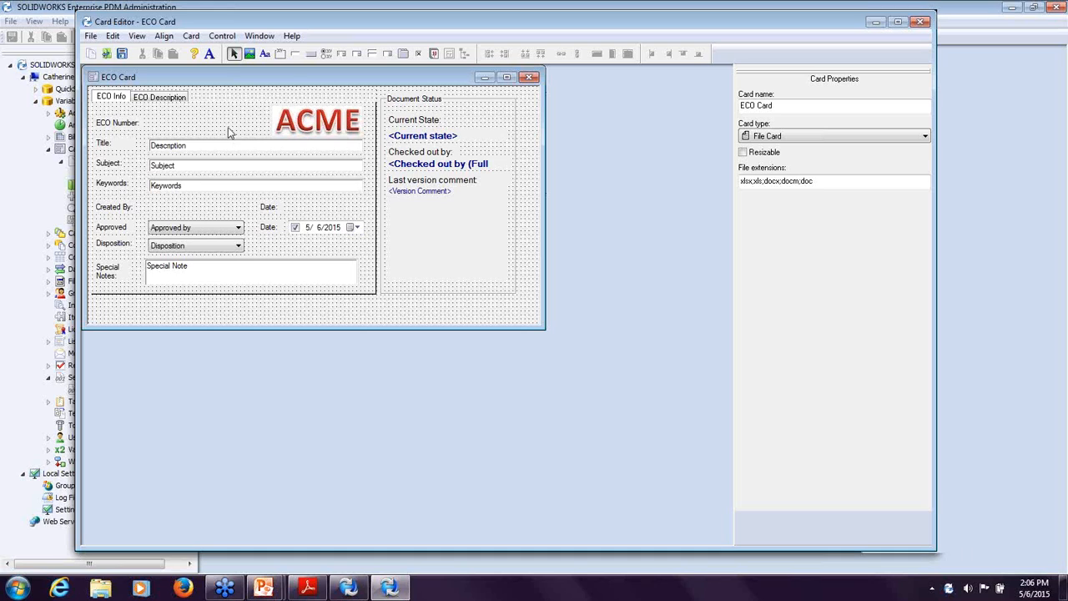
- Add an edit box beside the ECO Number label and size it to match the Approved by field's width
click(296, 53)
click(161, 126)
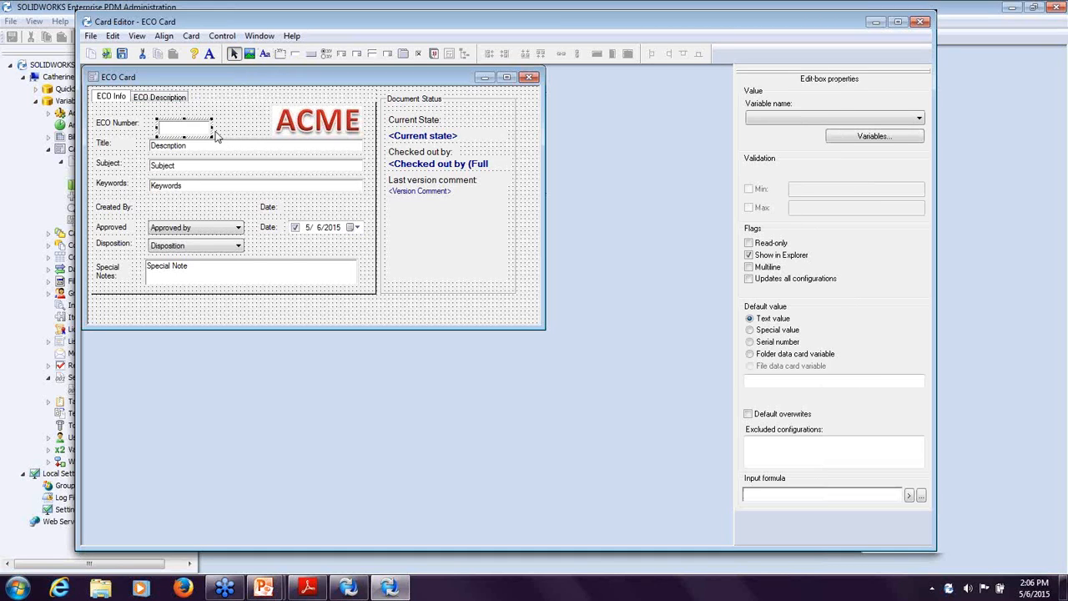
mouse_move(214, 128)
mouse_down()
mouse_move(253, 126)
mouse_move(227, 129)
mouse_up()
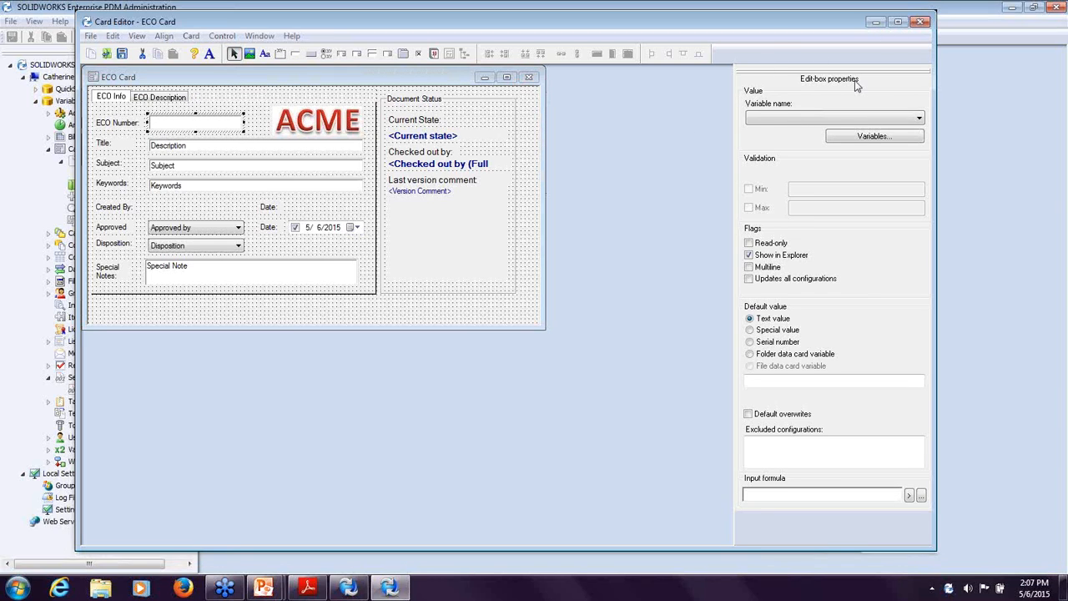
- Create a new text variable named ECO Number for the edit box
click(811, 119)
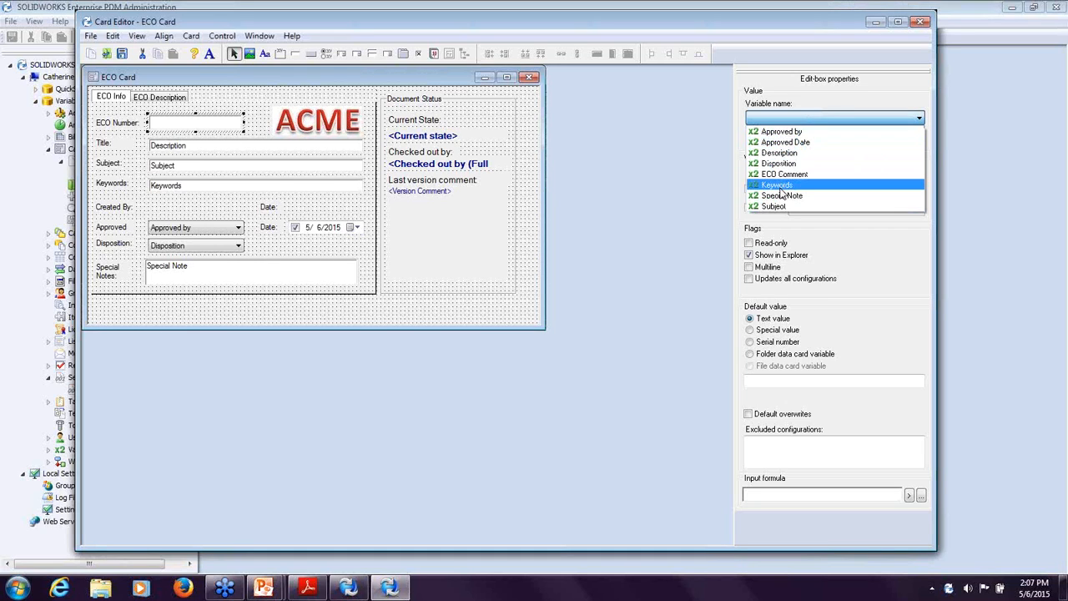
click(832, 232)
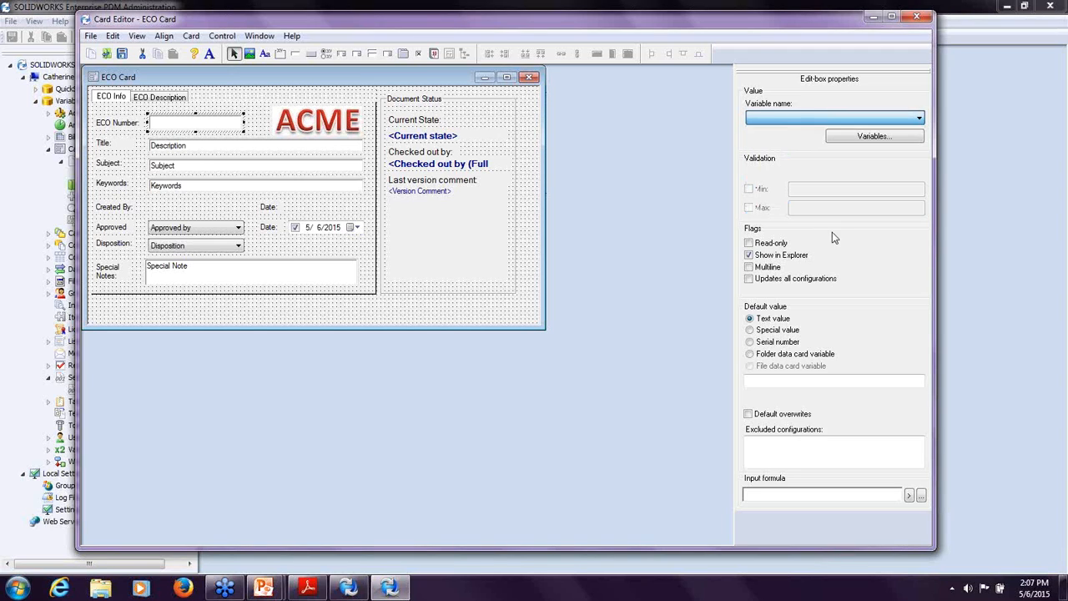
click(847, 140)
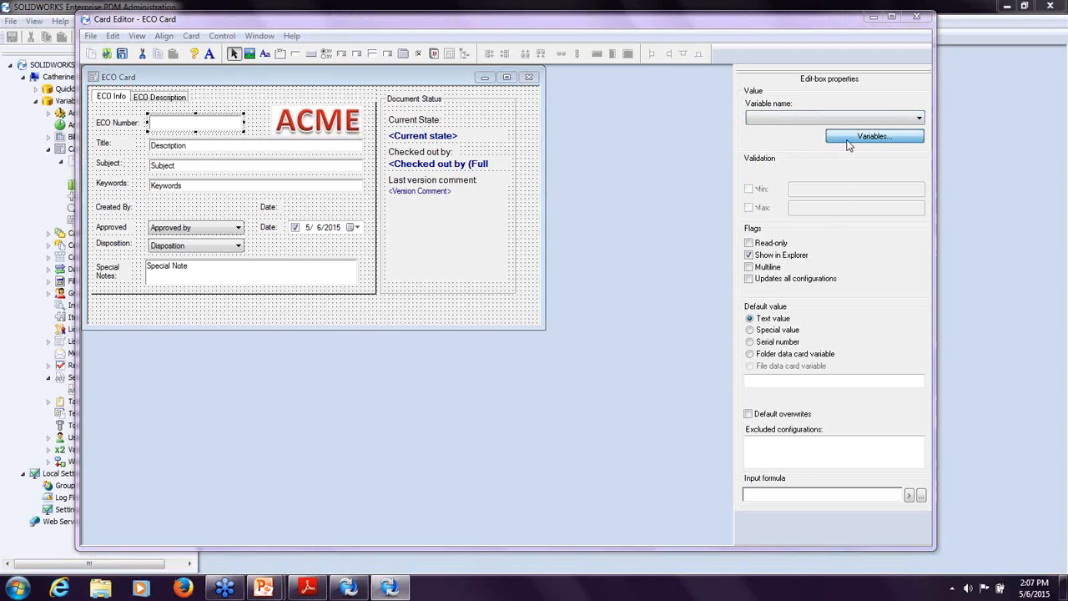
click(325, 439)
text(ECO Number)
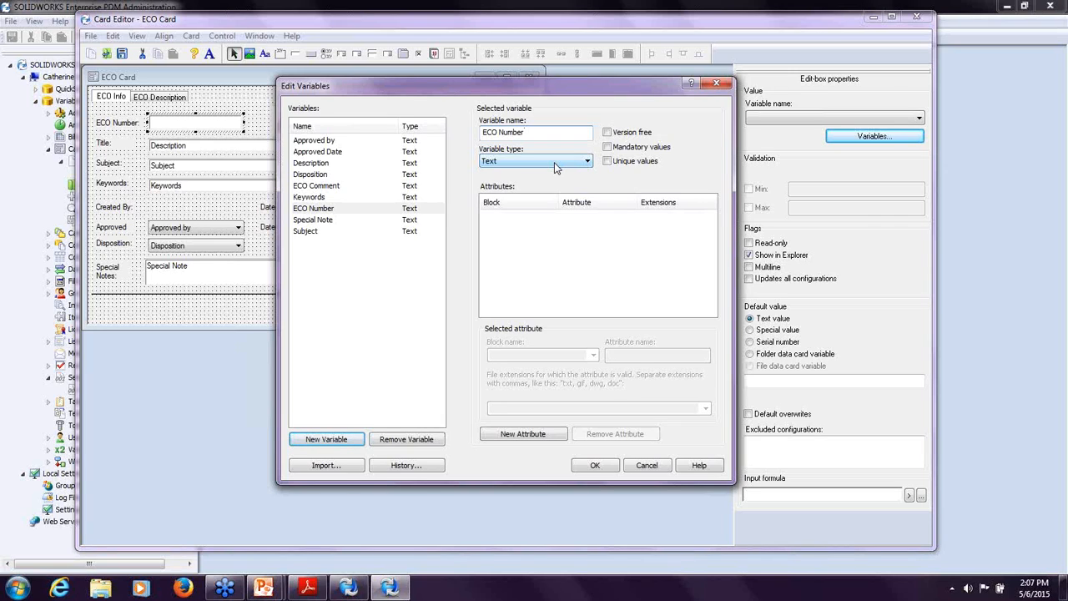
- Add an attribute to the ECO Number variable with block CustomProperty and attribute name ECO Number
click(530, 434)
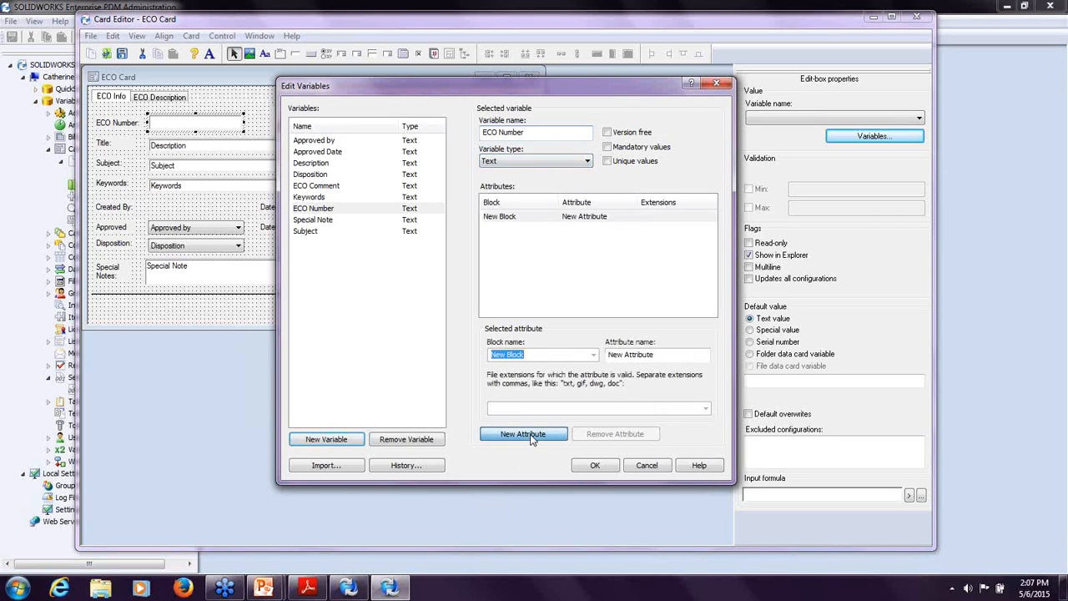
click(592, 356)
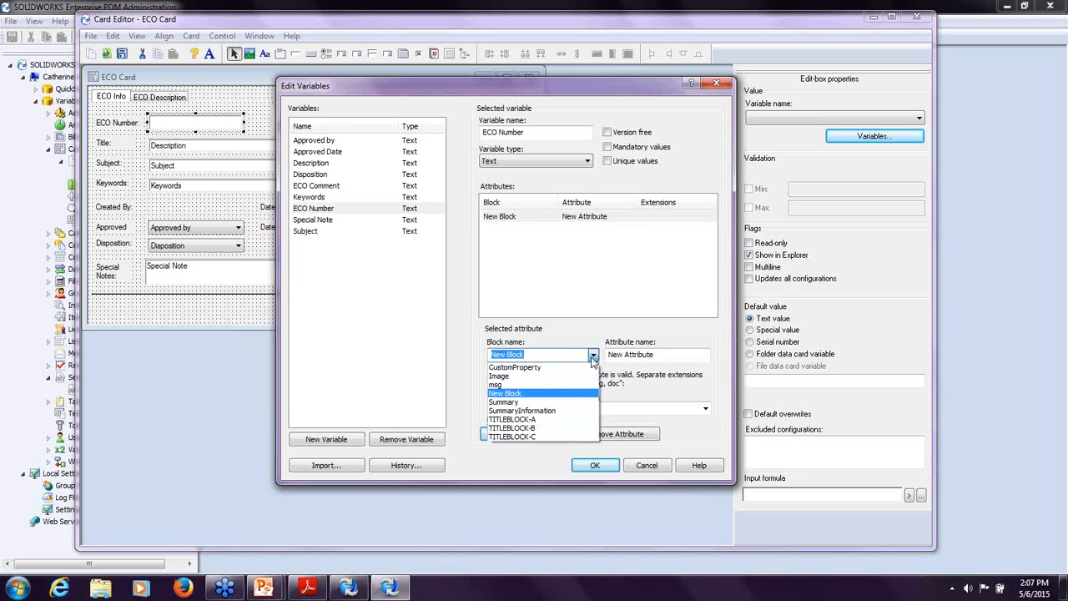
click(574, 367)
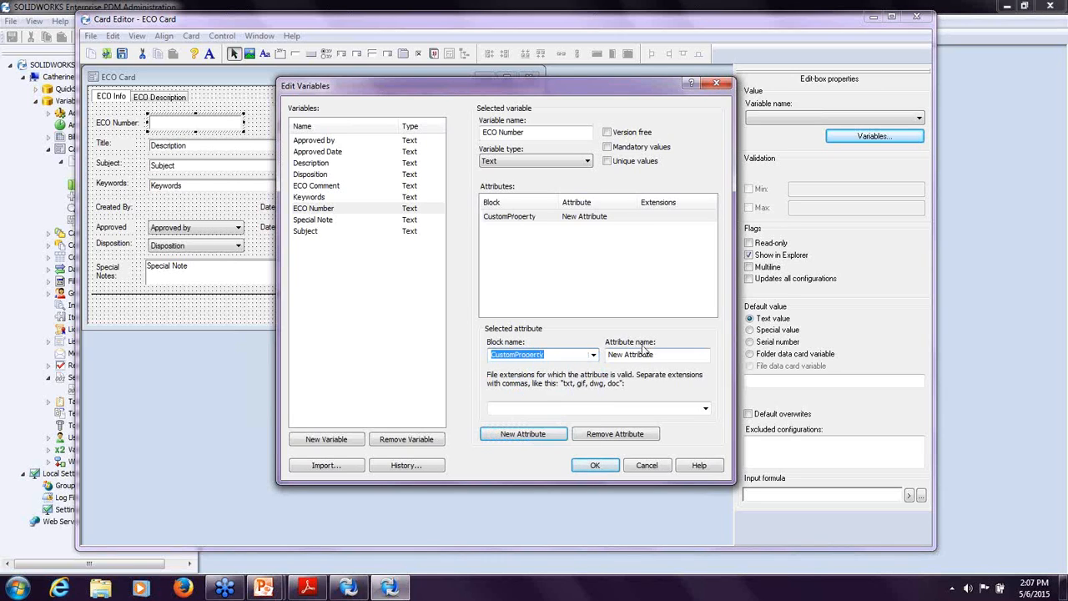
key(Tab)
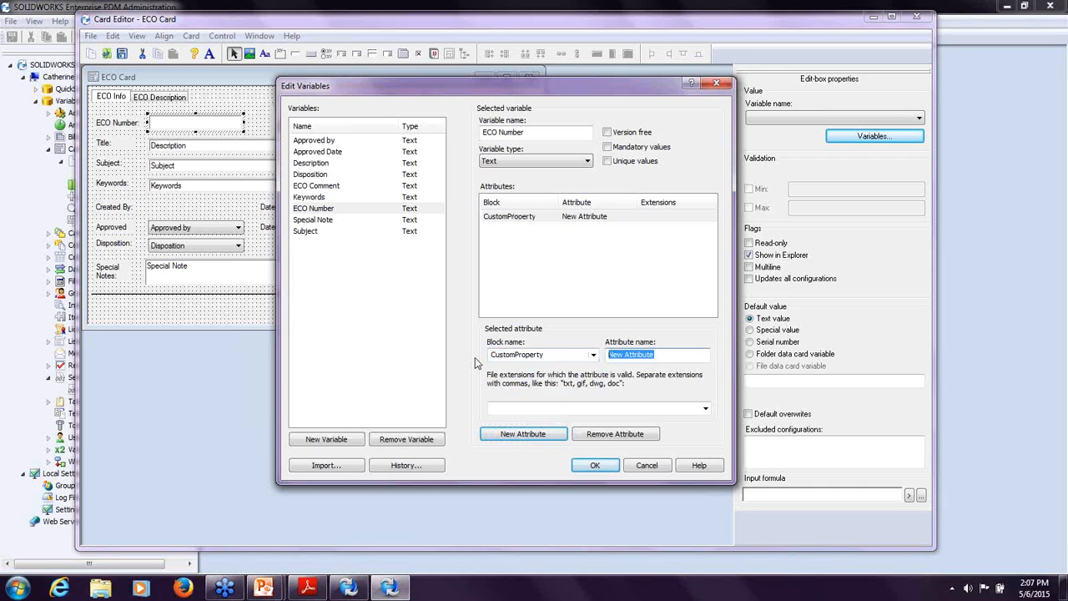
text(ECO Nu)
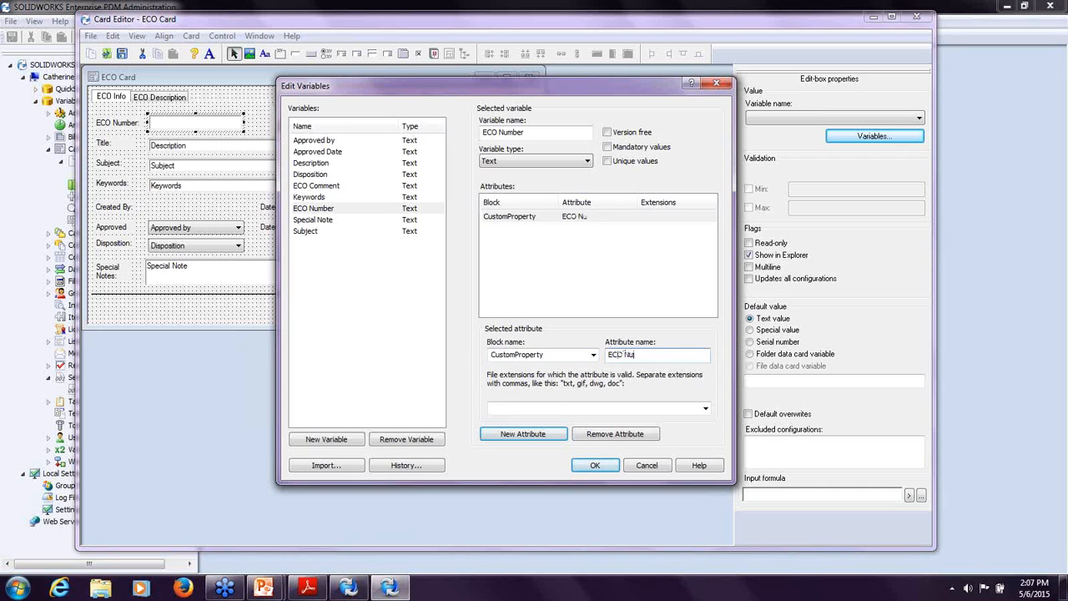
text(mber)
drag(667, 354, 366, 306)
- Set the ECO Number attribute's file extensions to doc, docx, docm, xlsx and compare it with the ECO Comment variable
click(705, 409)
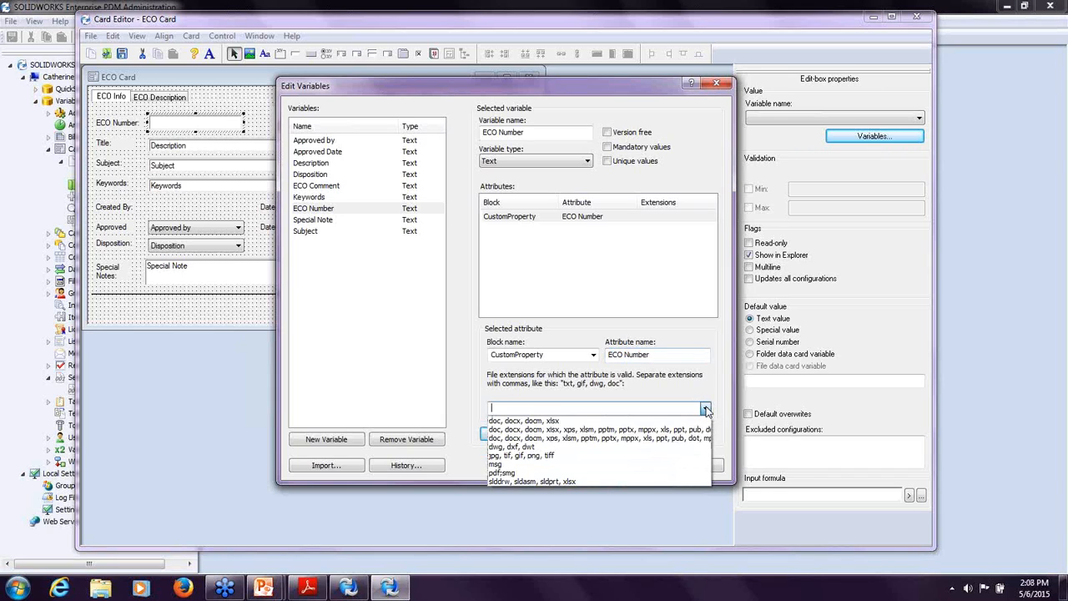
click(534, 420)
click(503, 408)
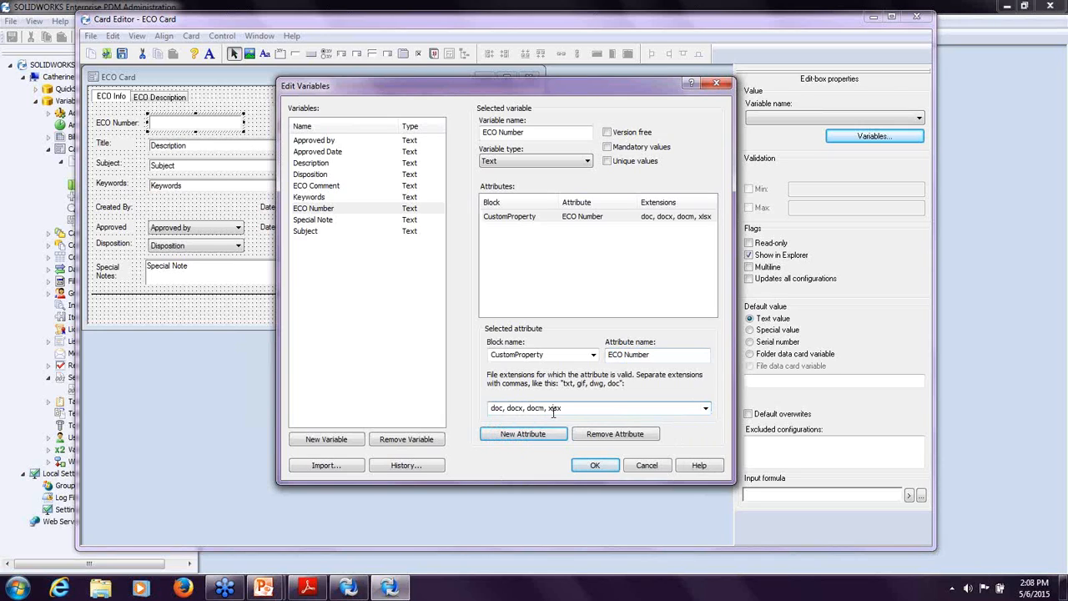
click(319, 187)
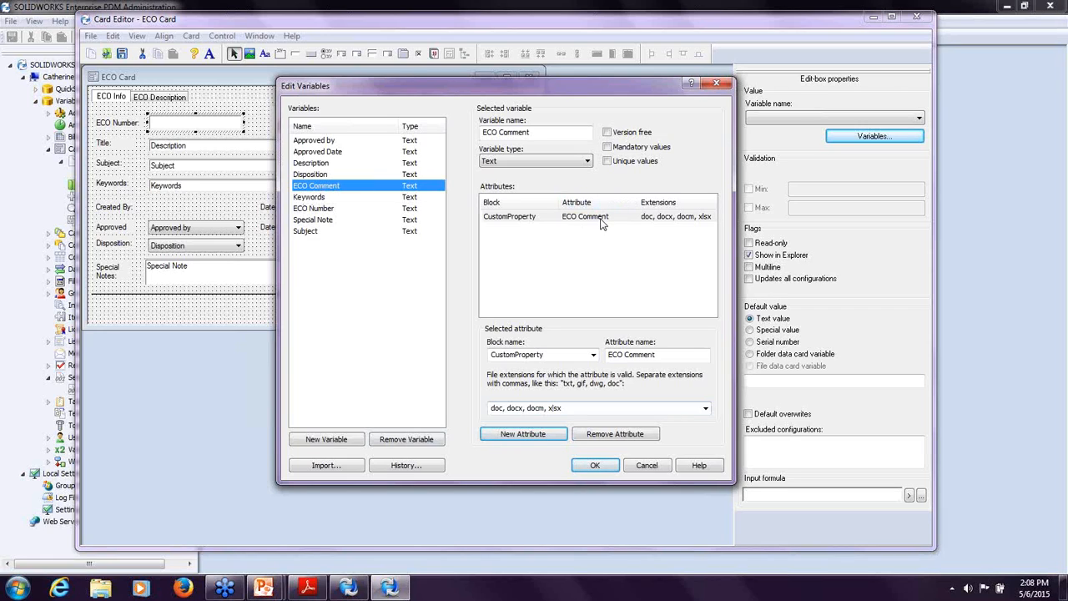
click(330, 210)
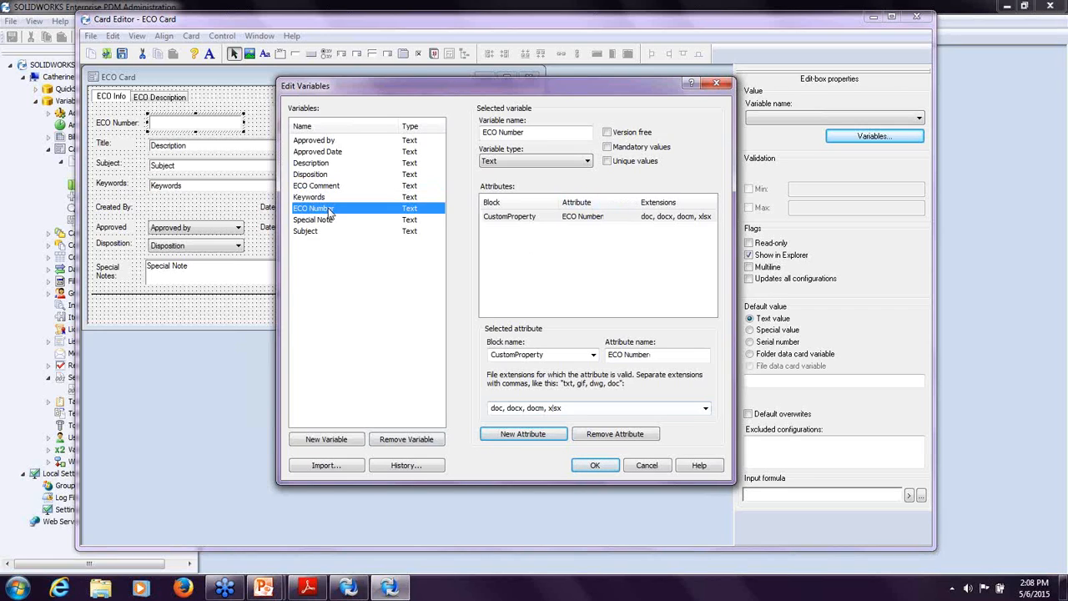
- Create another text variable named ECO Created By
click(324, 441)
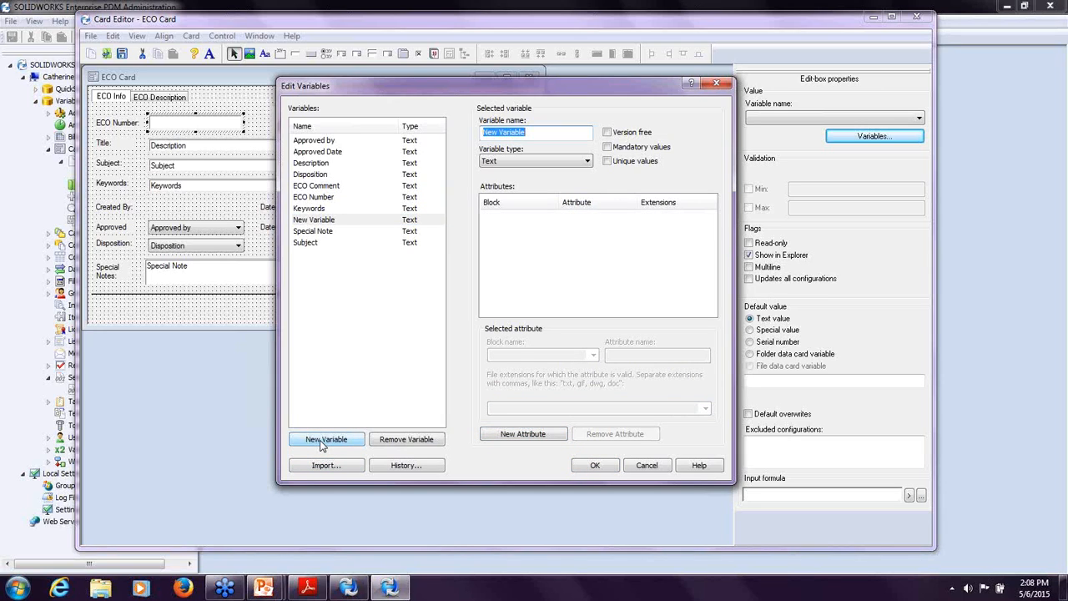
text(EC)
text(C Created By:)
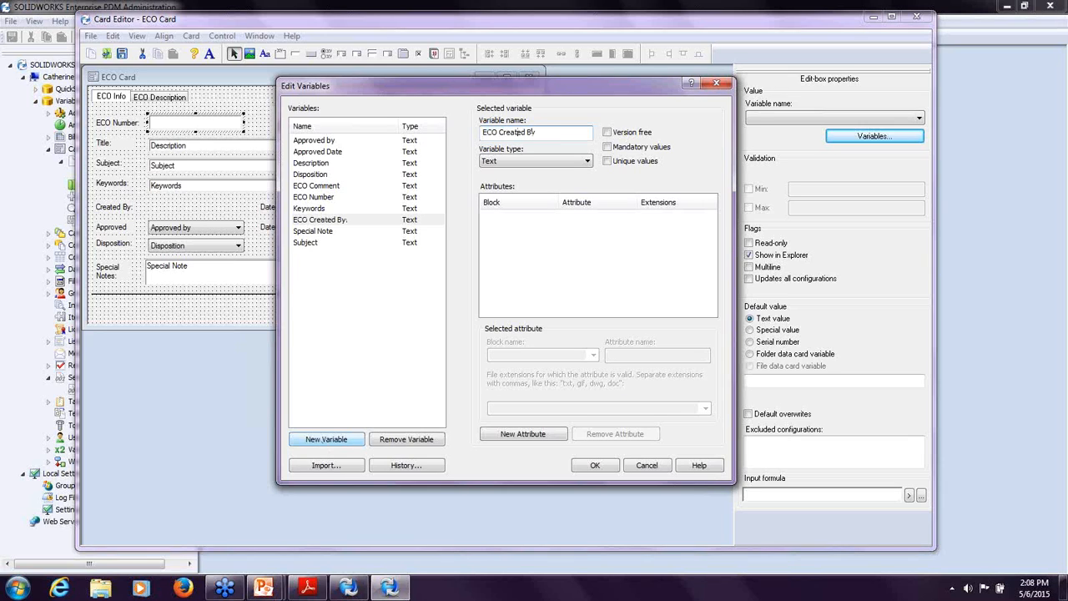
- Add an attribute to the ECO Created By variable with block CustomProperty and attribute name ECO Created By
click(522, 433)
click(592, 355)
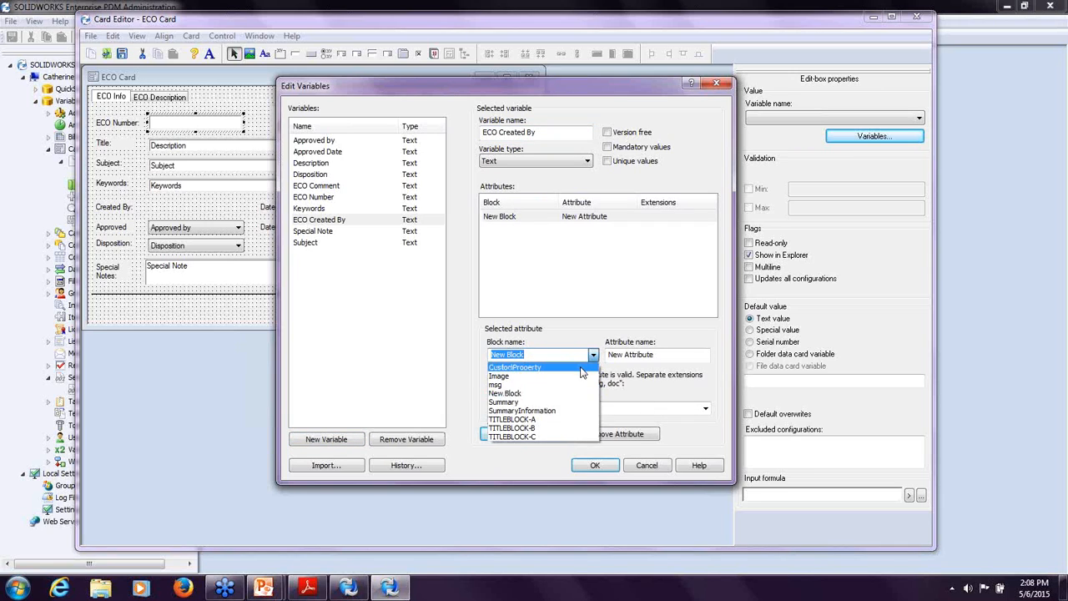
click(581, 368)
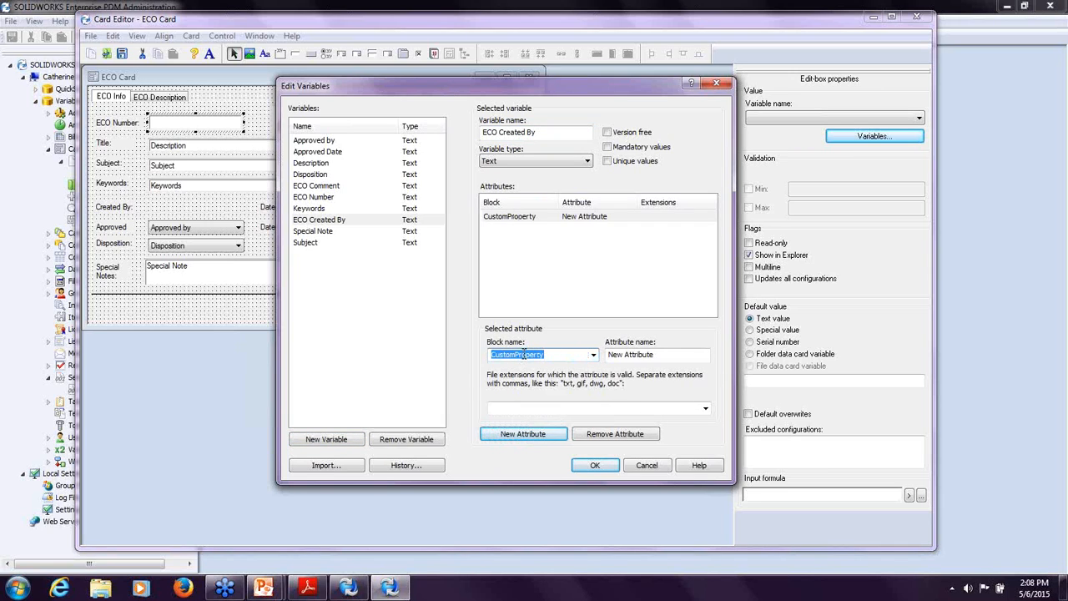
key(Tab)
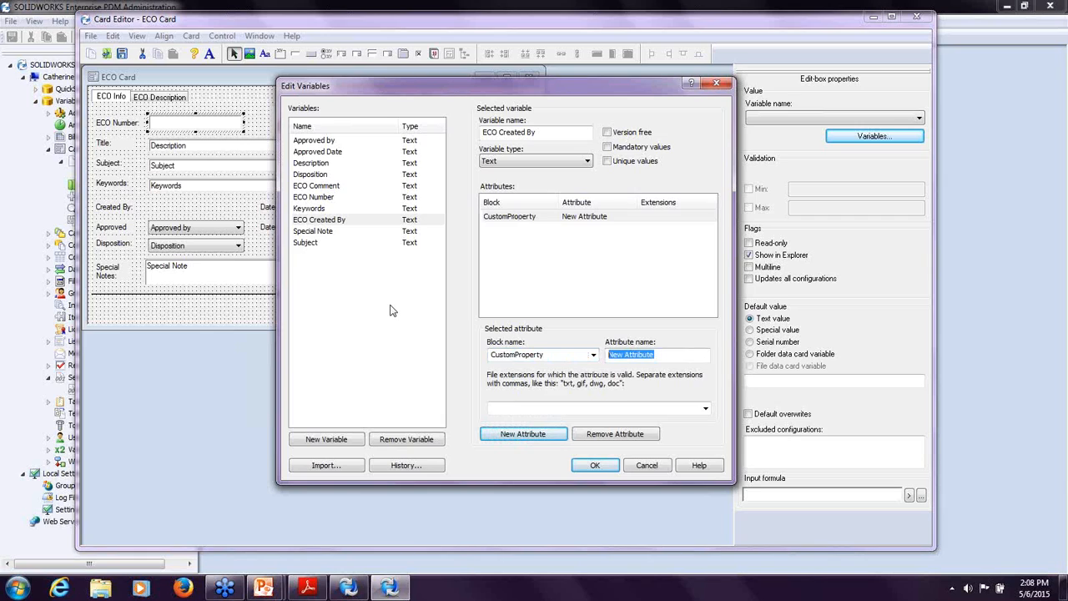
text(Created By)
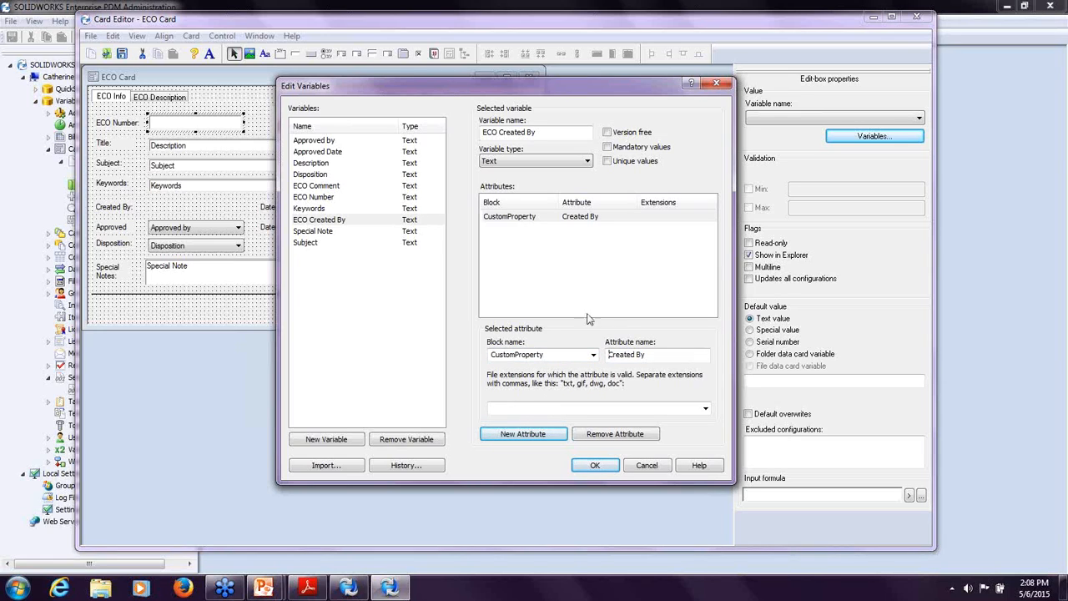
click(543, 133)
drag(607, 354, 664, 367)
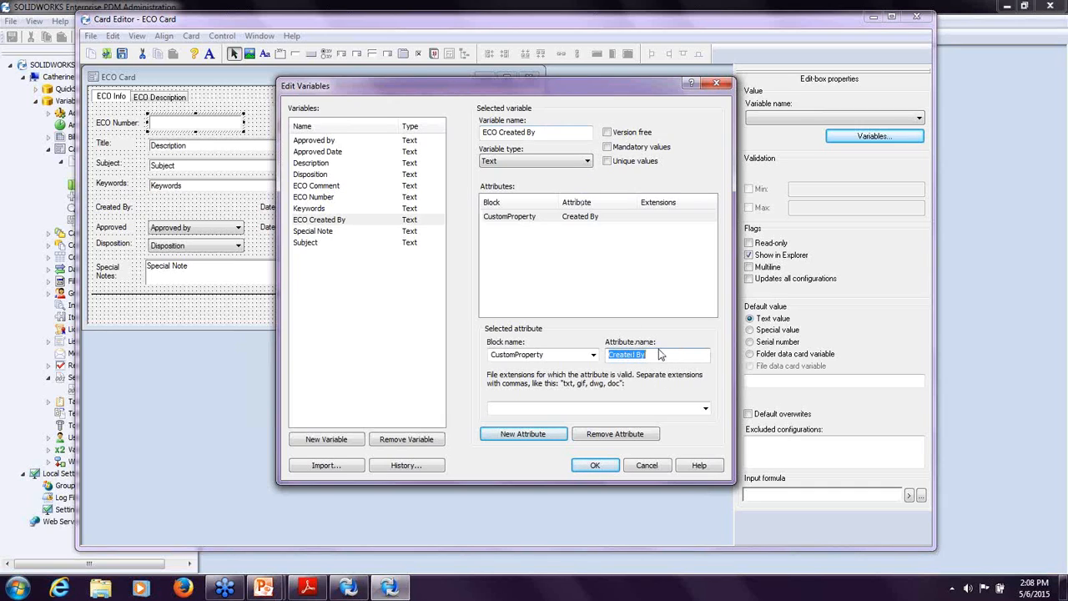
click(659, 355)
text(ECO)
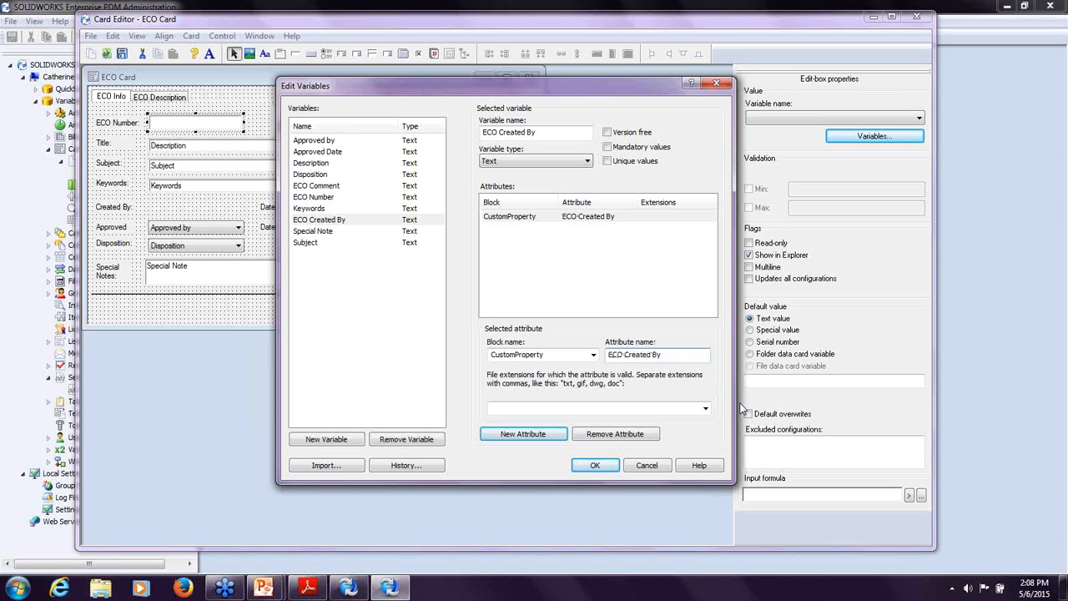
- Set the ECO Created By attribute's valid file extensions to doc, docx, docm, xlsx
click(634, 411)
click(705, 408)
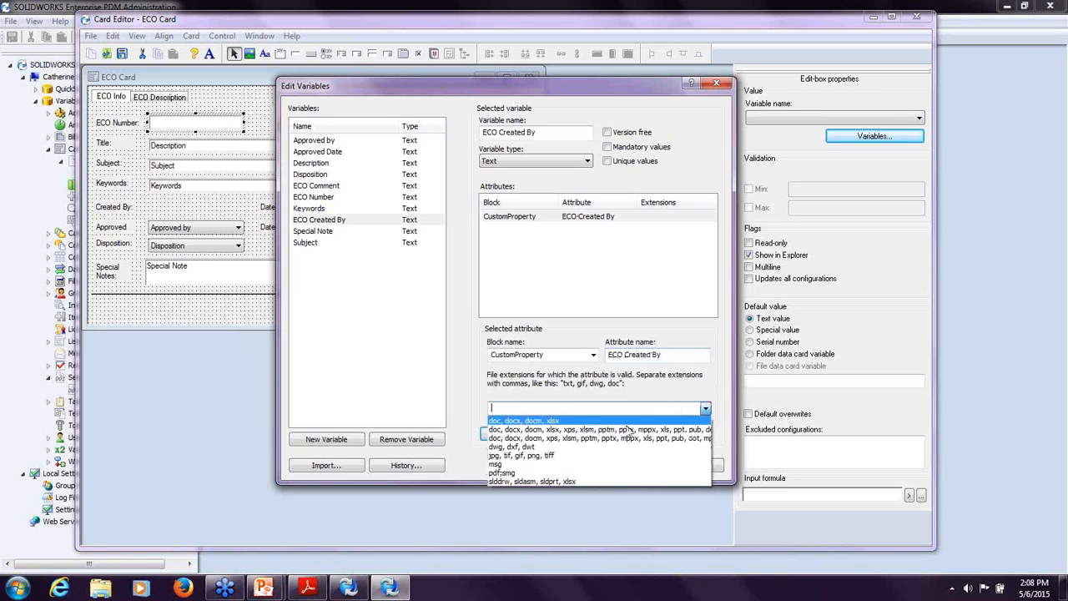
click(619, 421)
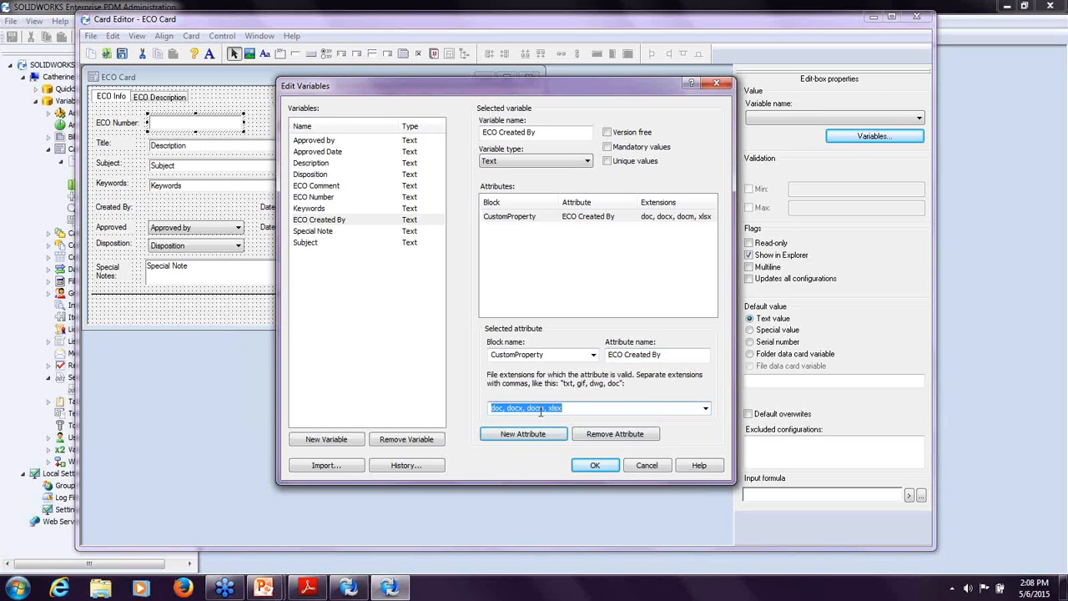
- Create a third text variable named ECO Created Date
click(326, 440)
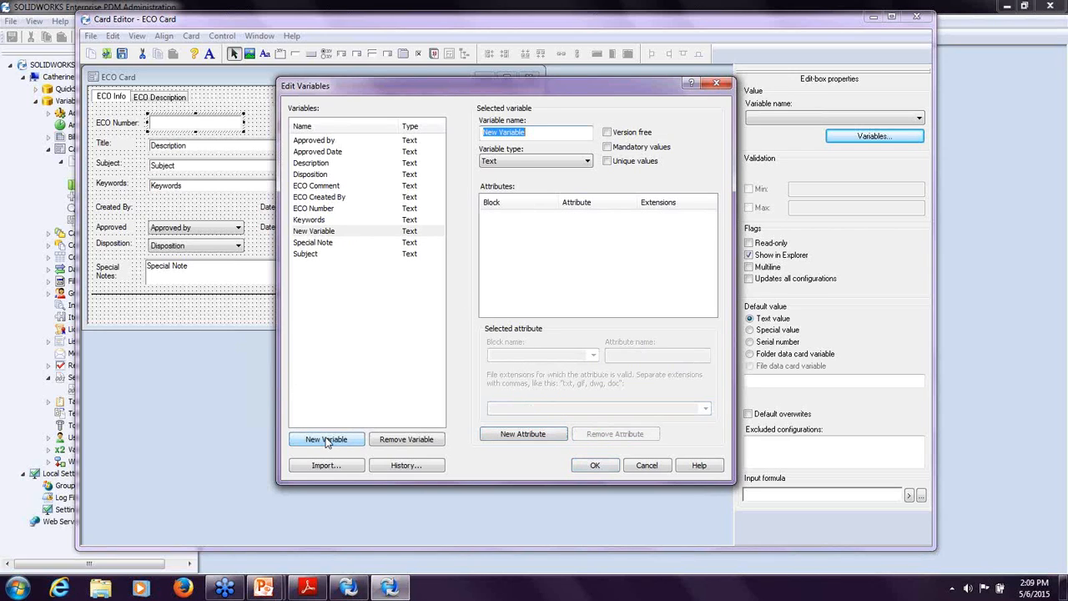
text(ECO Crea)
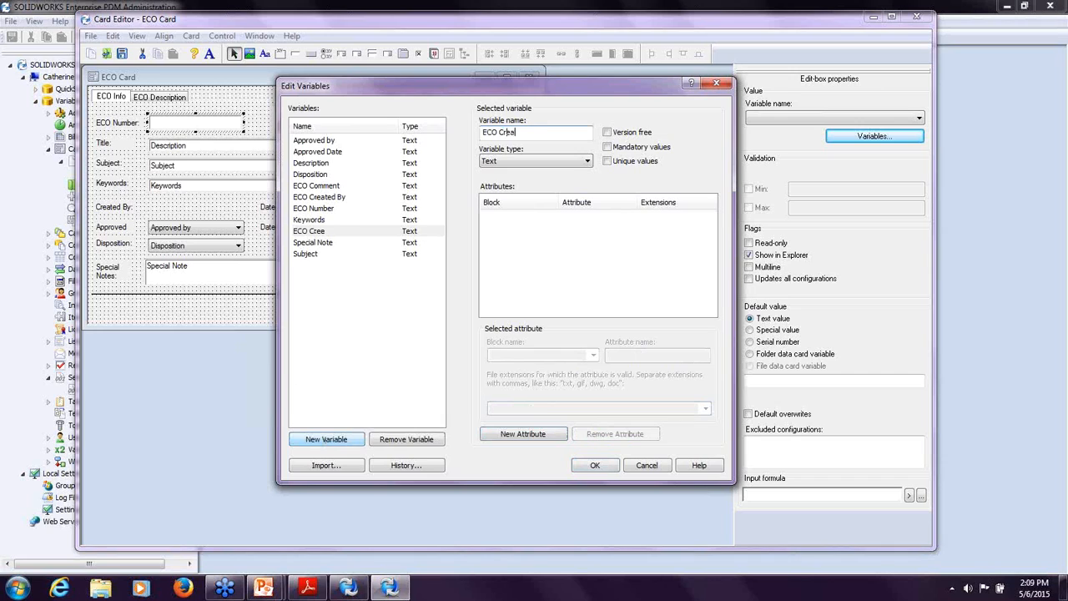
text(ted Date)
- Add an attribute to the ECO Created Date variable with block CustomProperty and attribute name ECO Created Date
click(532, 431)
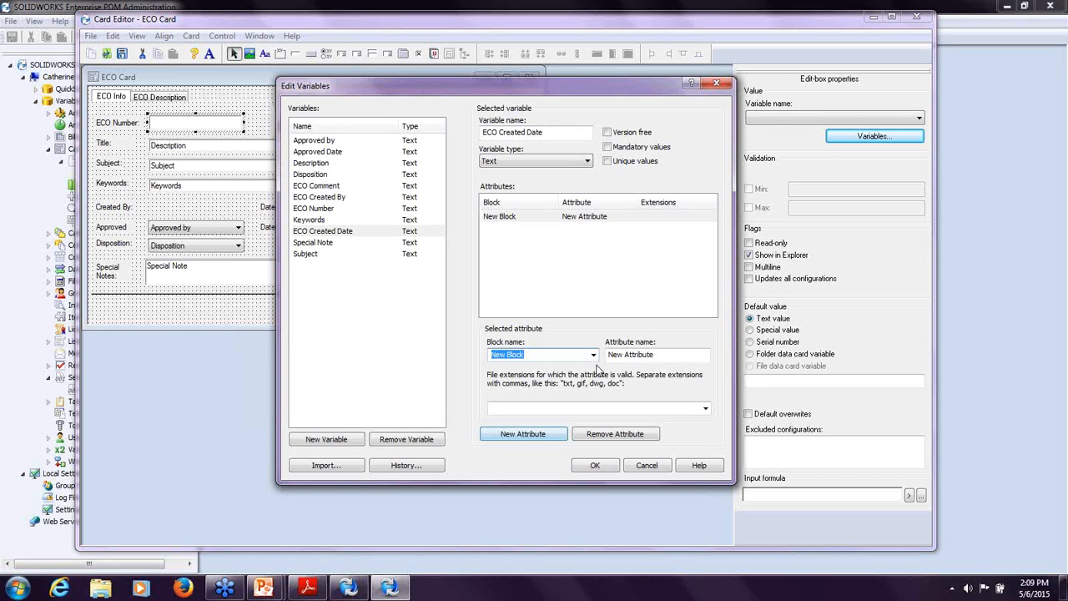
click(593, 354)
click(512, 362)
drag(654, 355, 607, 355)
text(ECO Created)
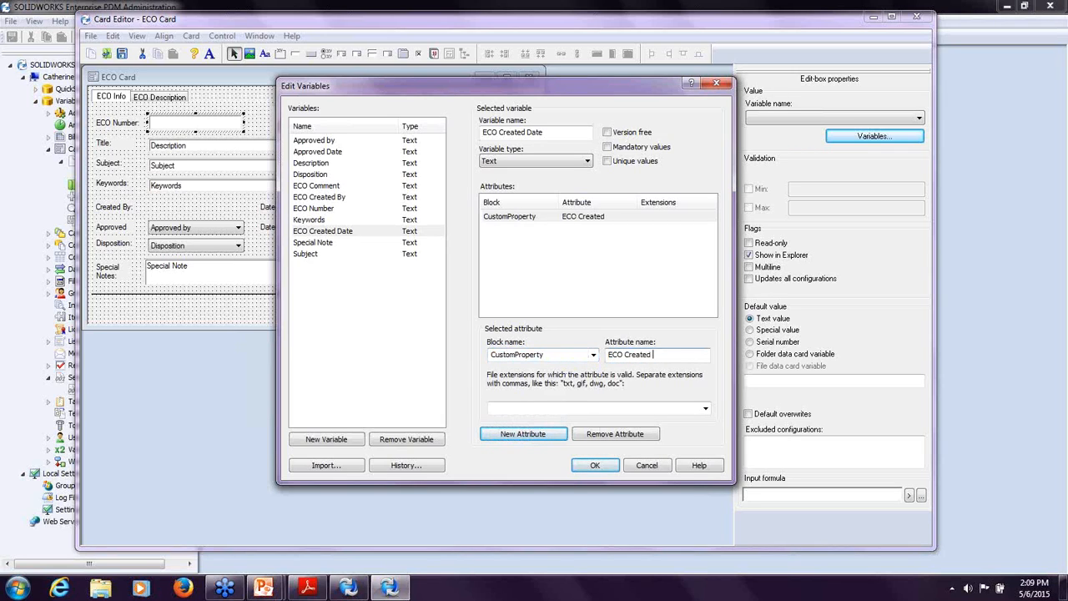
text( B)
text(Date)
- Set the ECO Created Date attribute's file extensions to doc, docx, docm, xlsx and save the variable changes
click(705, 408)
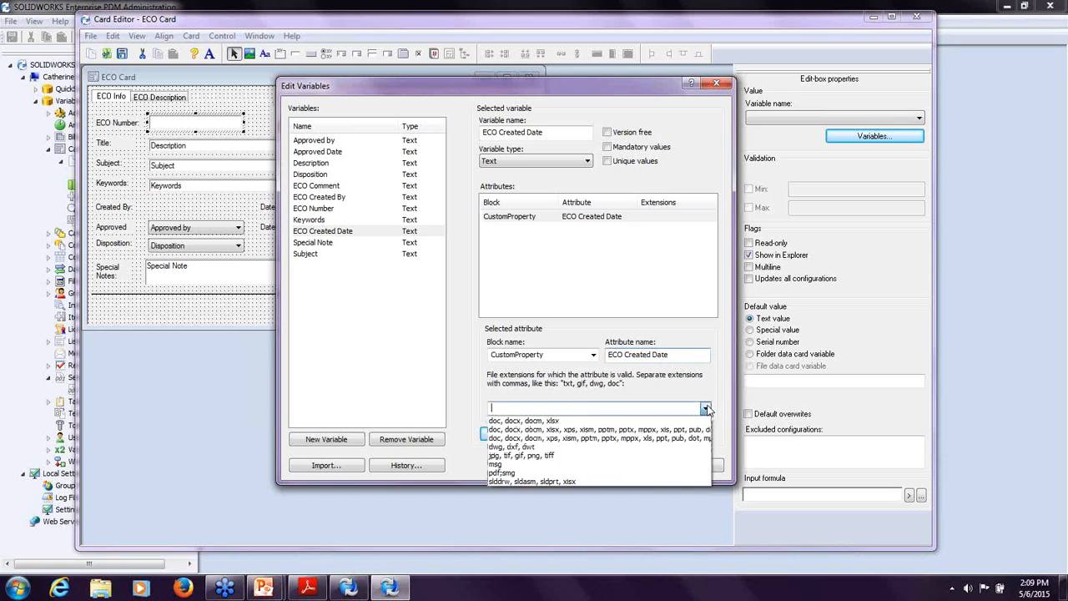
click(663, 420)
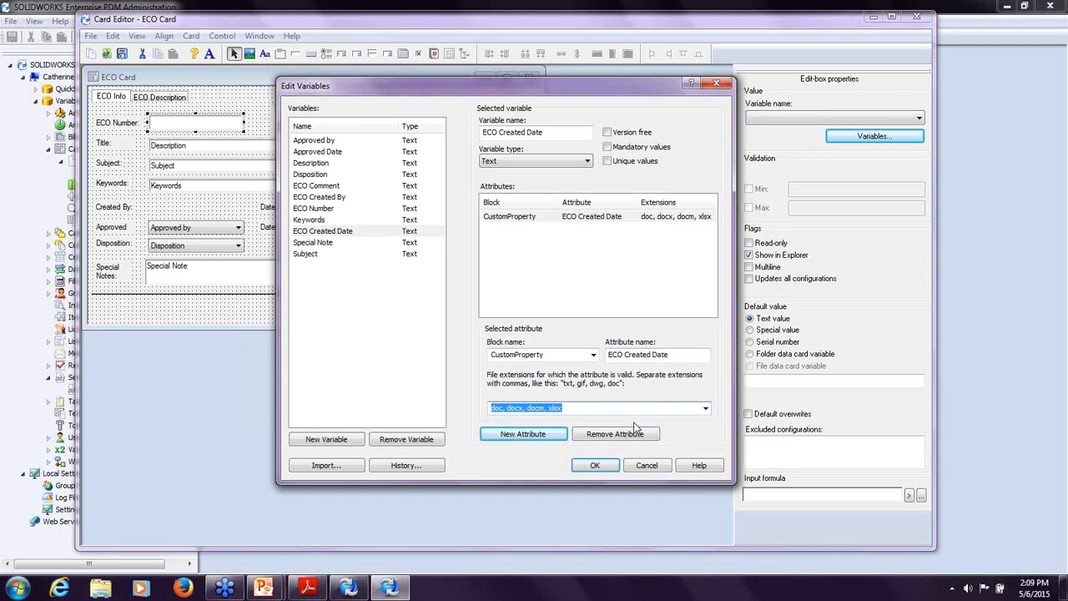
click(595, 466)
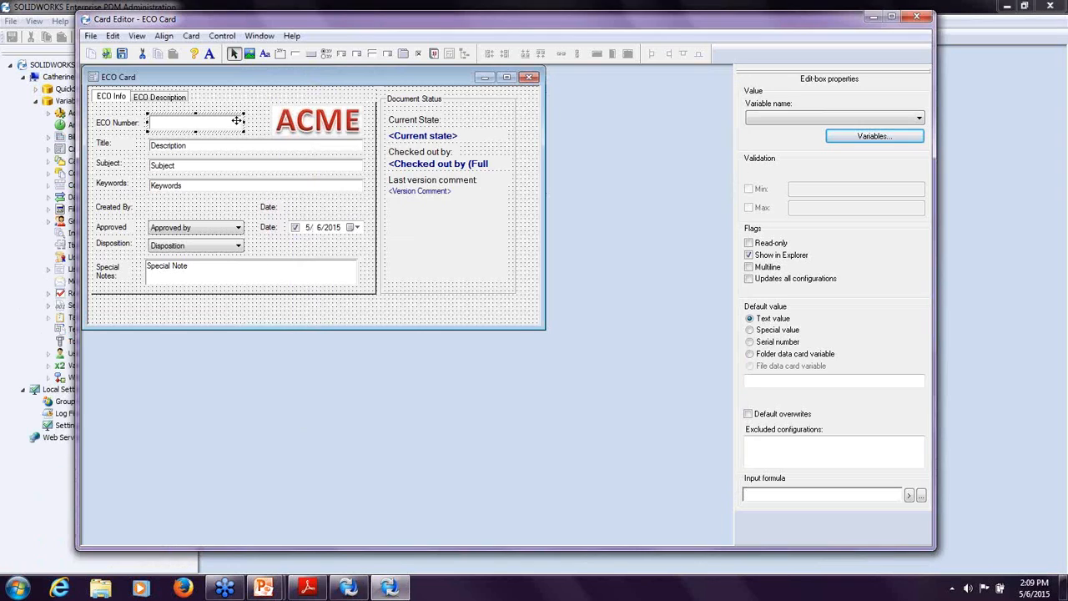
- Link the edit box to the ECO Number variable as a read-only field that defaults to the ECO Number serial number
click(760, 121)
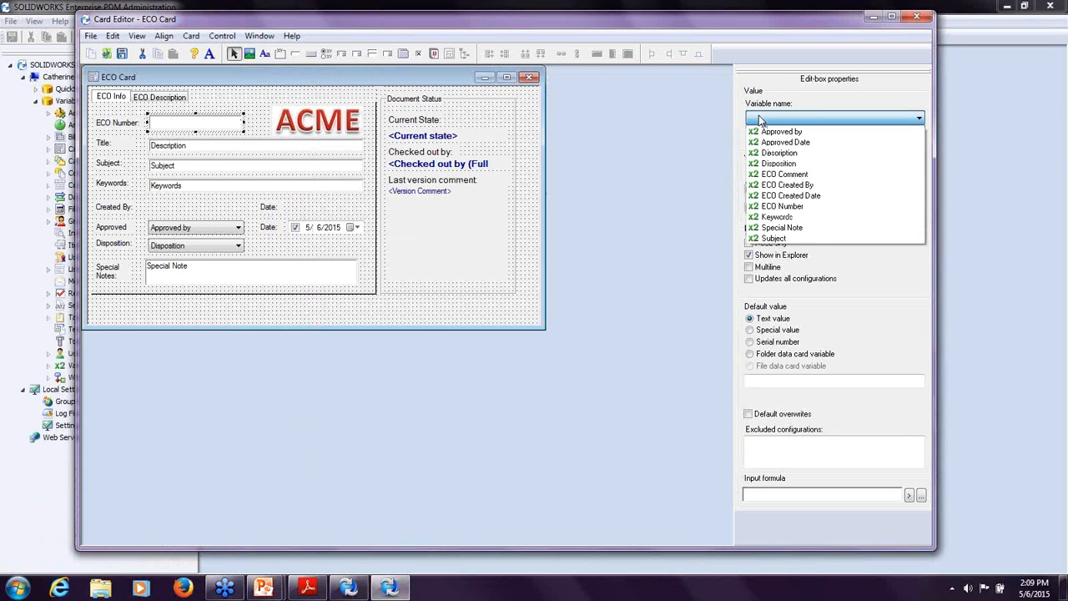
click(784, 206)
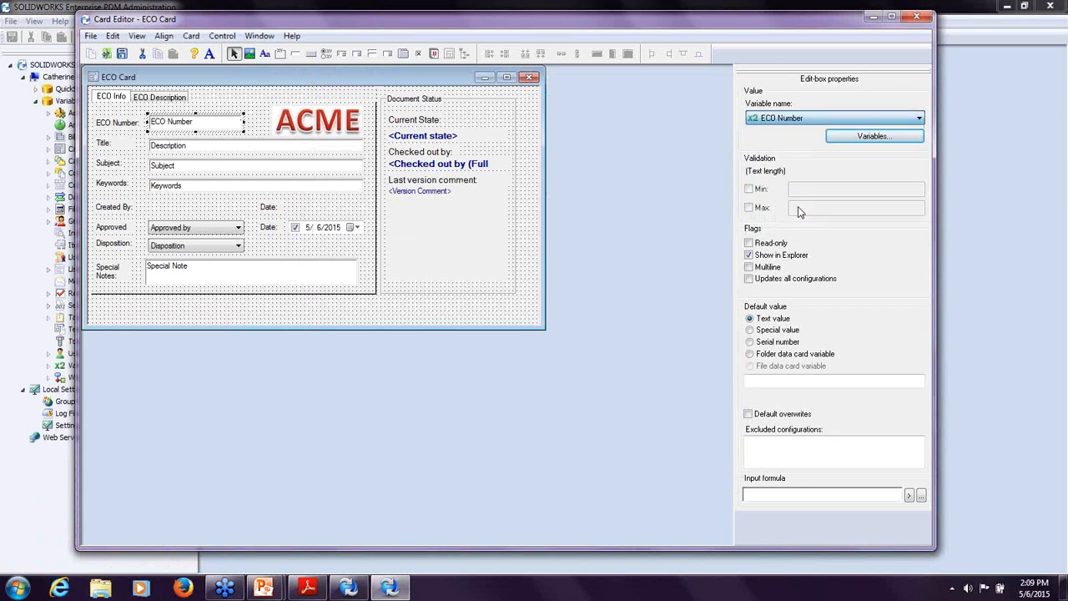
click(748, 243)
click(772, 342)
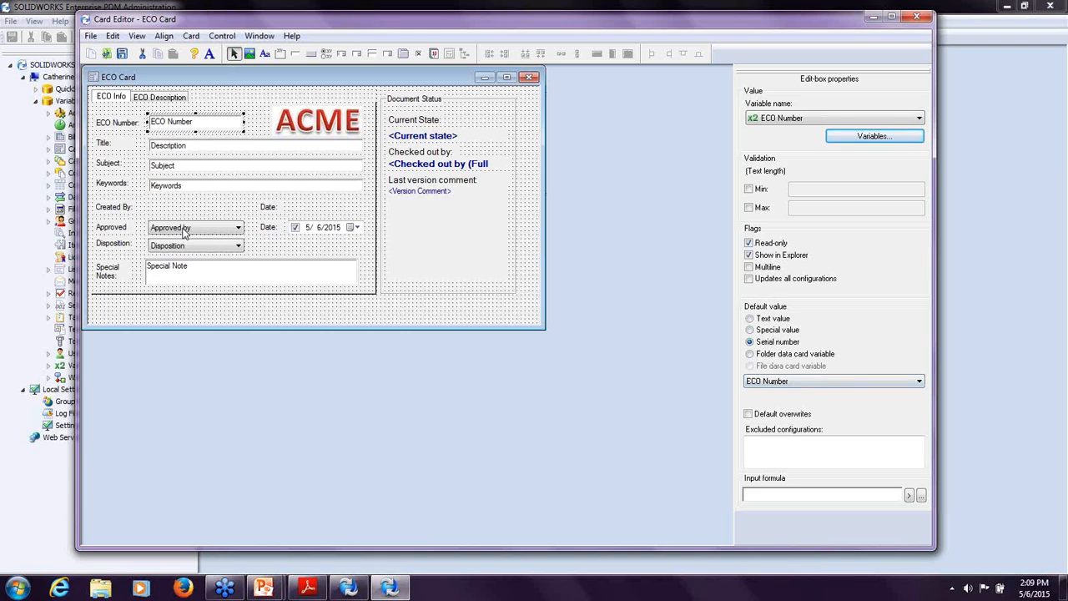
- Add a droplist beside the Created By label, widen it to match the one below, and fill it with the User list (Full name) values
click(356, 54)
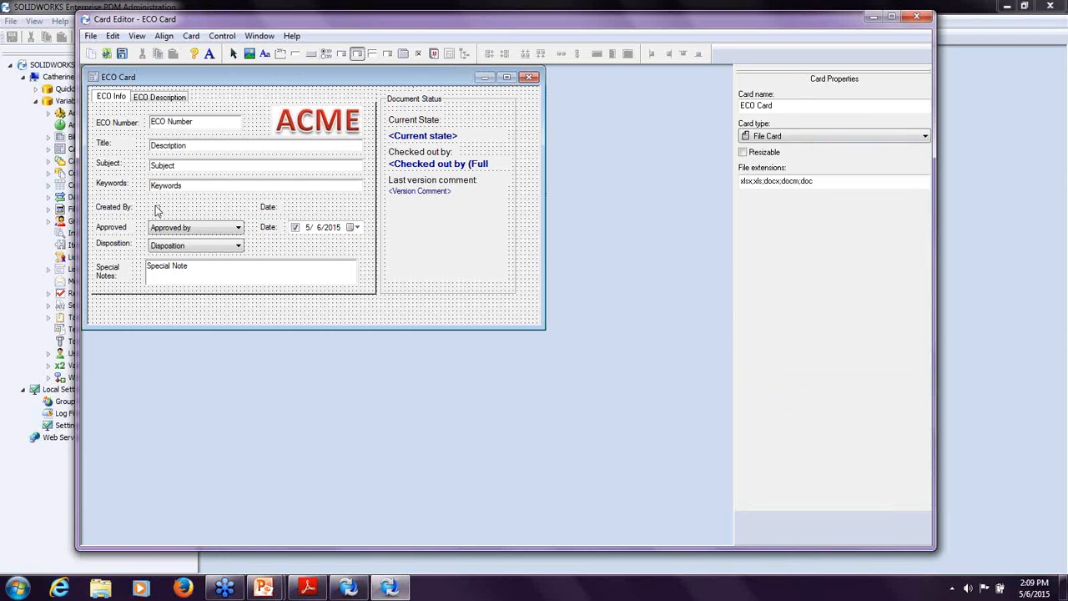
click(152, 207)
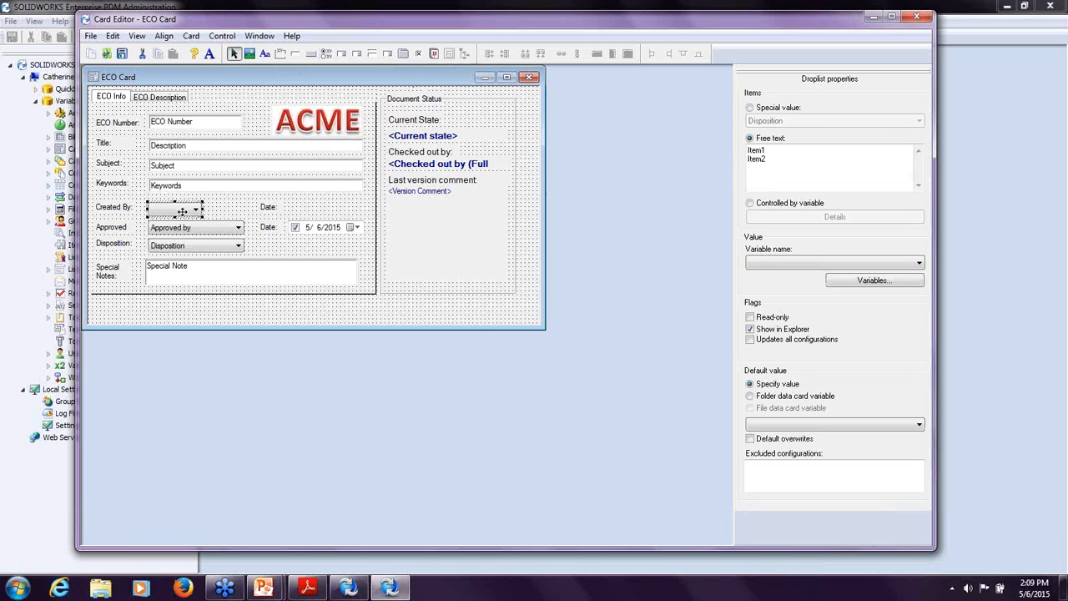
drag(200, 209, 245, 210)
click(767, 107)
click(834, 121)
click(775, 185)
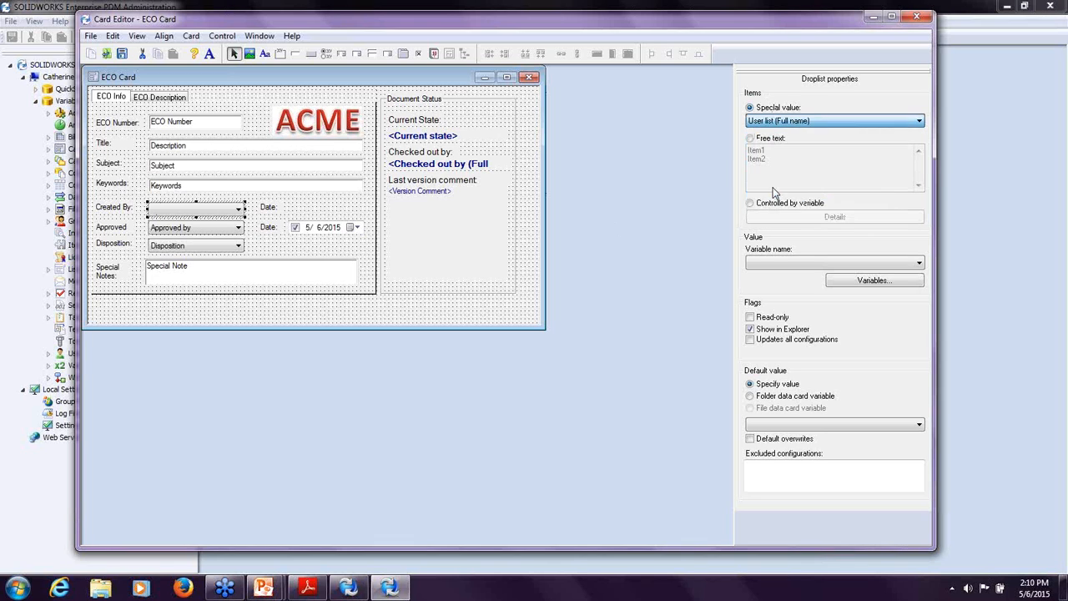
- Link the Created By droplist to the ECO Created By variable and choose its default value
click(769, 264)
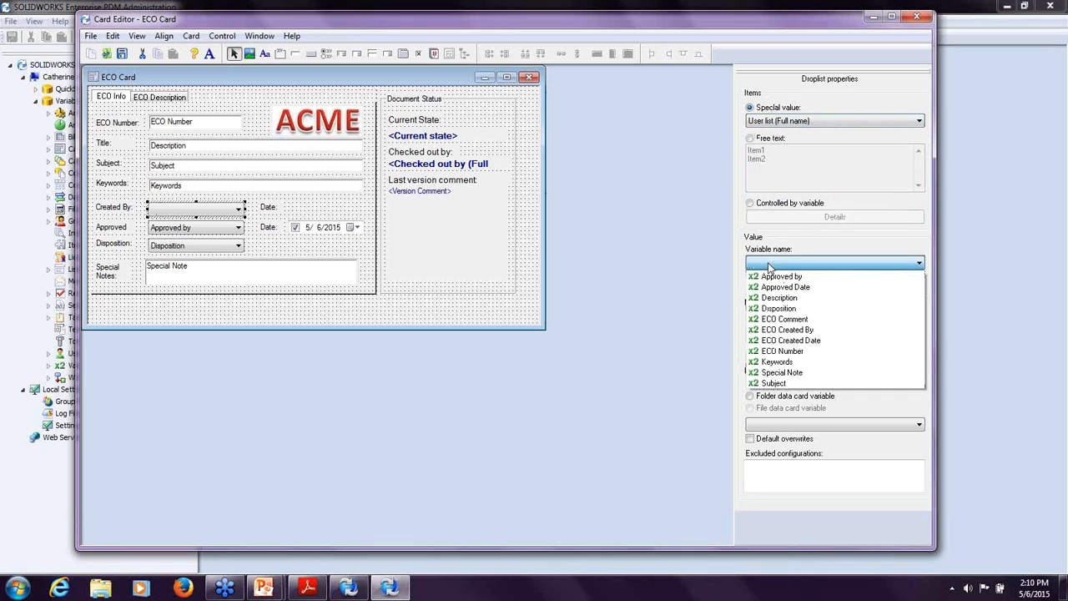
click(789, 330)
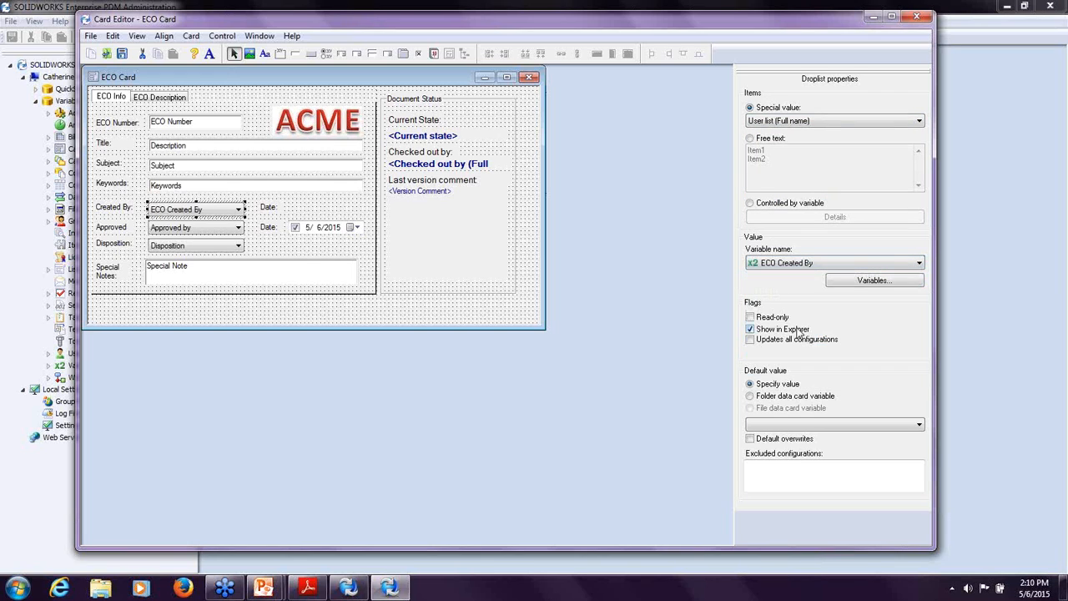
click(792, 425)
click(782, 443)
- Add a date field beside the Date label in the Created By row and widen it to show the full date
click(437, 55)
click(295, 204)
drag(307, 210, 302, 207)
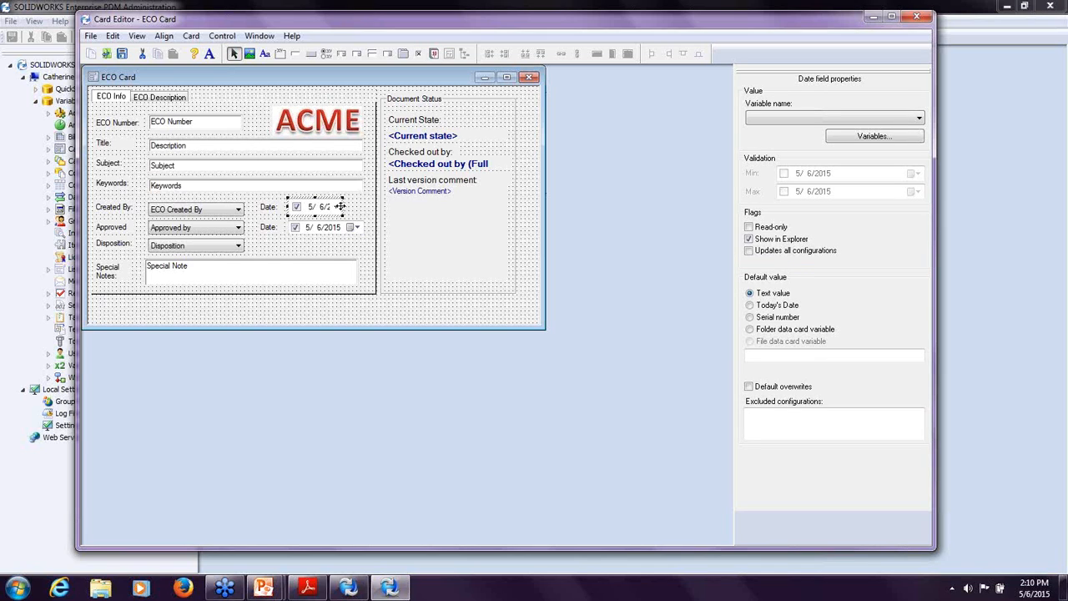
drag(340, 206, 366, 206)
- Link the new date field to the ECO Created Date variable with Today's Date as default, and save the card
click(794, 120)
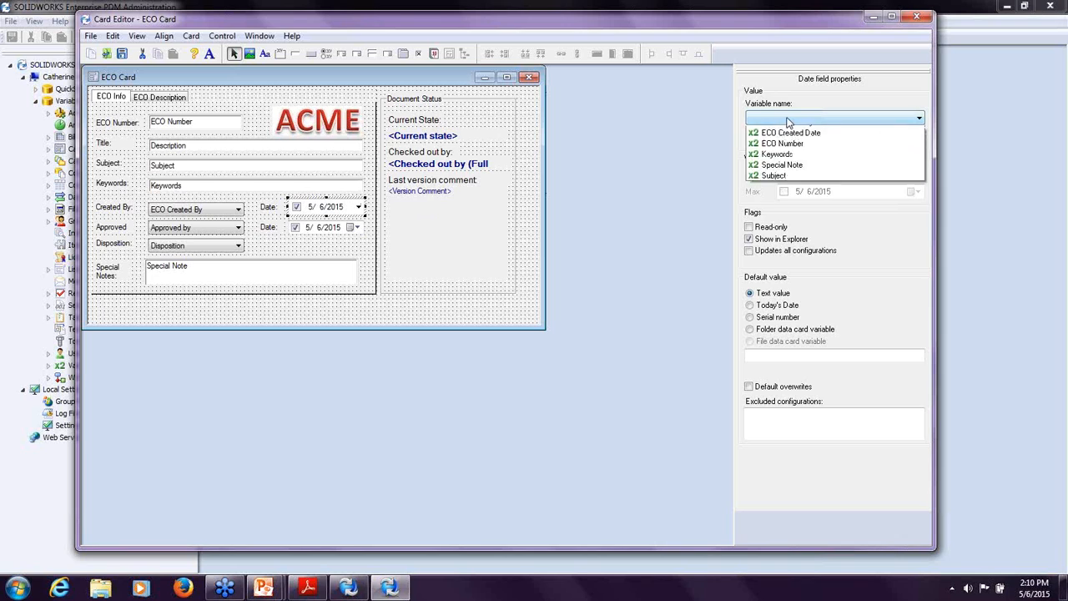
click(790, 196)
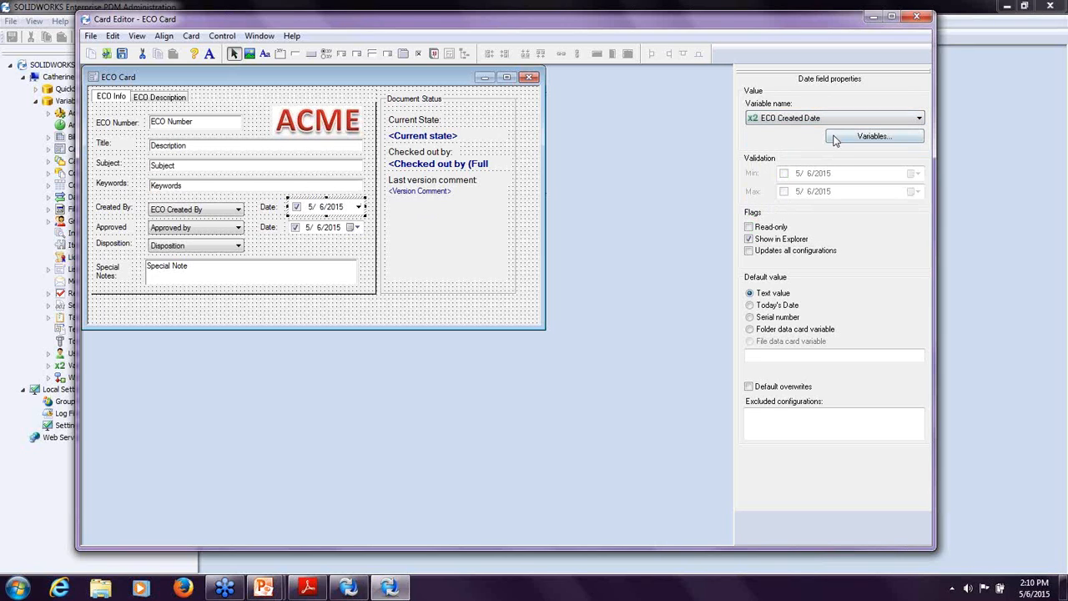
click(750, 305)
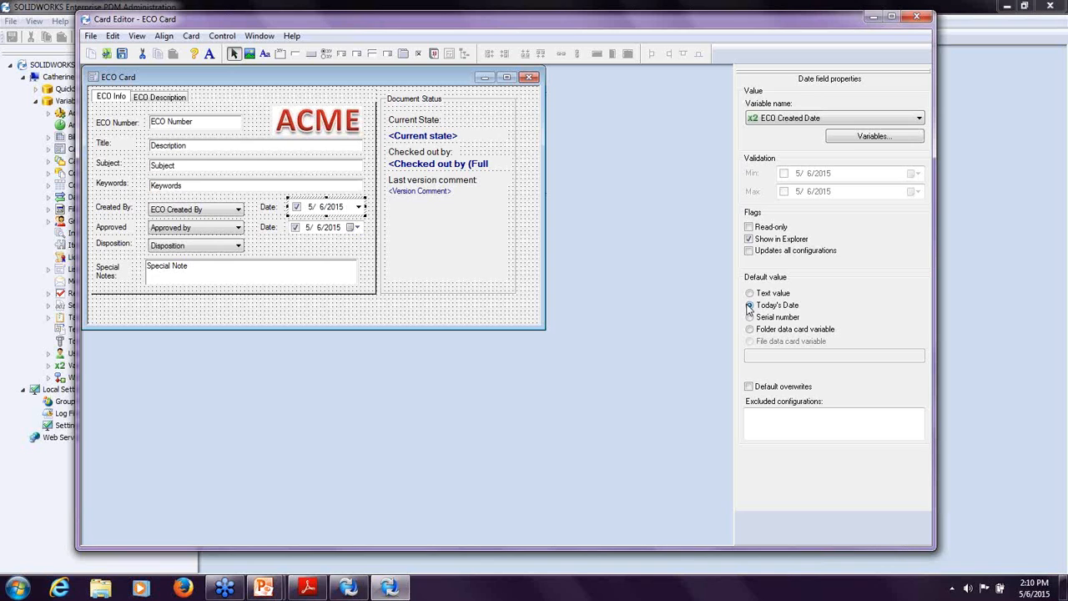
click(122, 58)
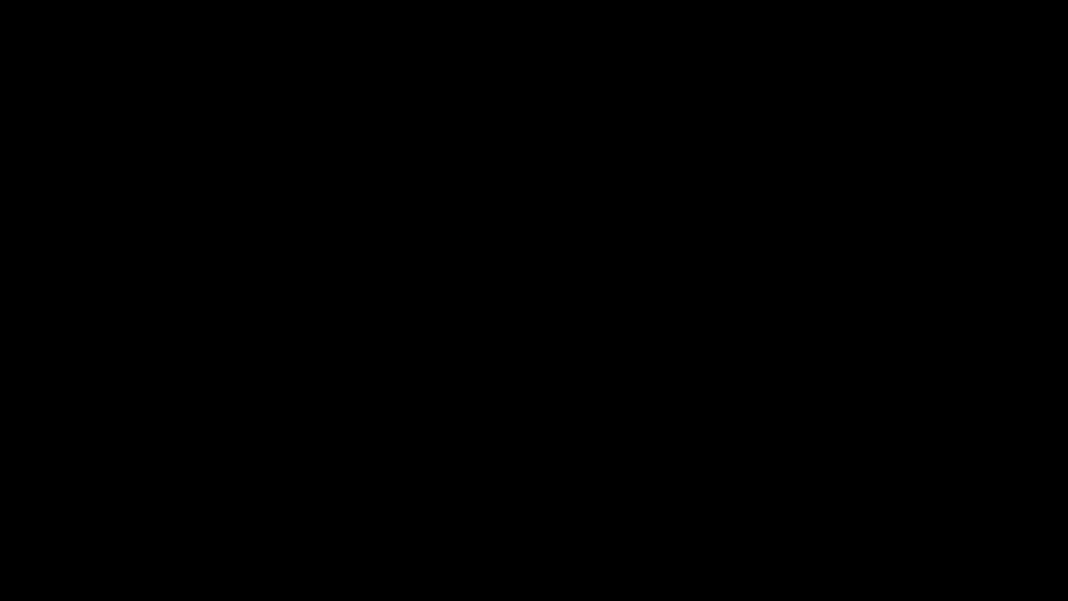
- Switch to the desktop and open the ACME ECO document in Microsoft Word
key(alt+Tab)
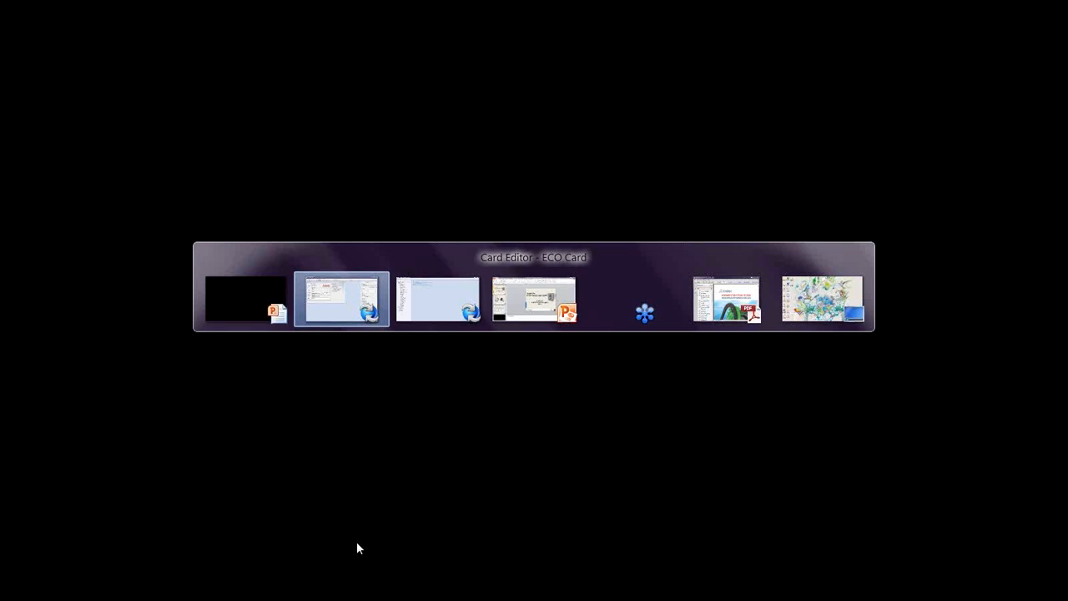
key(alt+Tab)
key(alt+Tab)
key(alt+Tab)
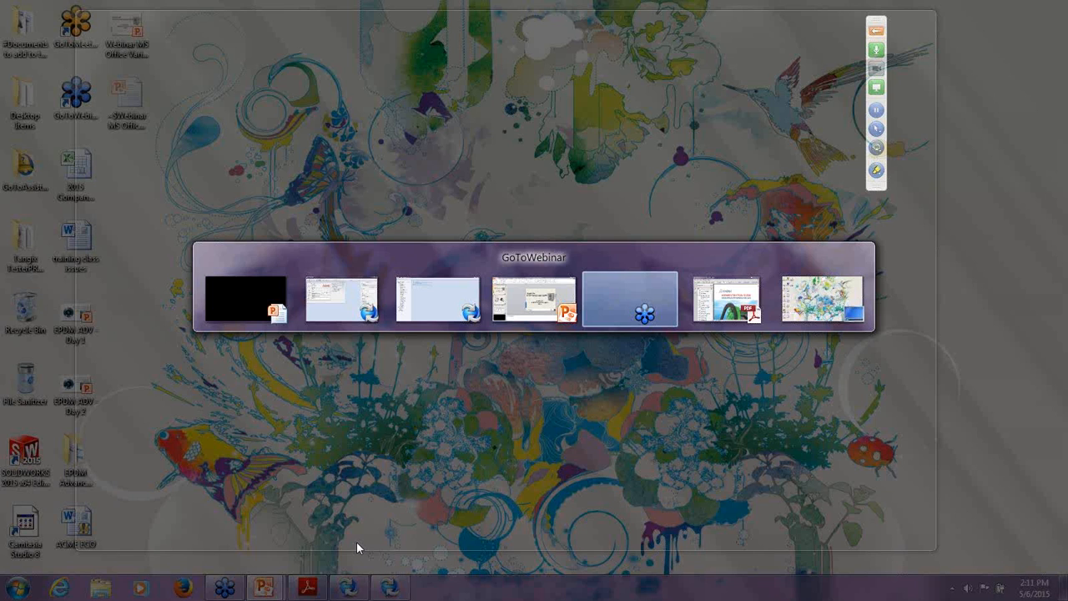
key(alt+Tab)
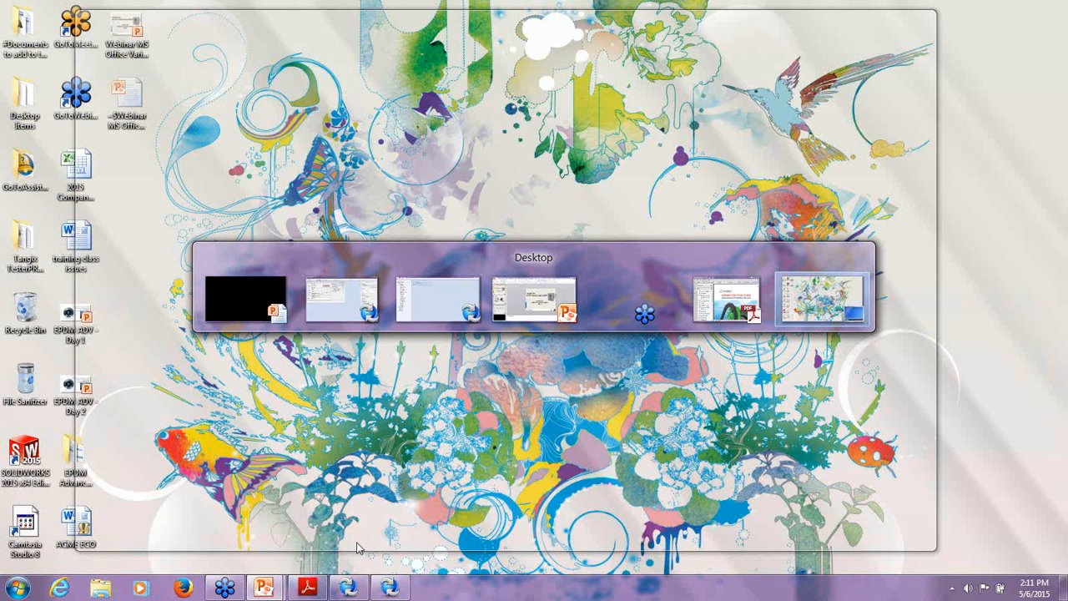
double_click(76, 524)
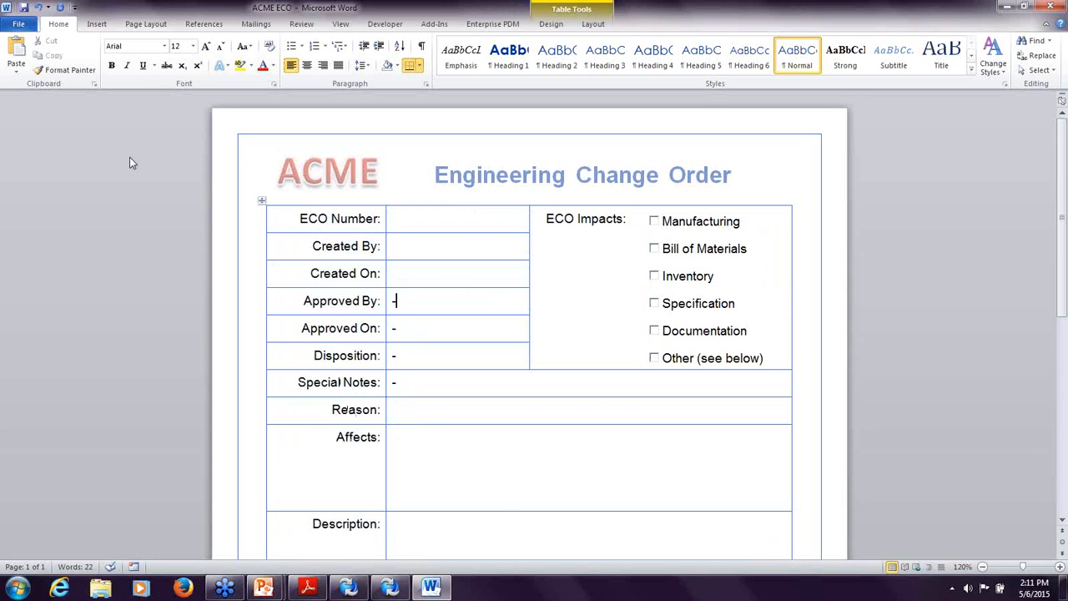
- Set the advanced Word options to show field codes instead of their values
click(19, 24)
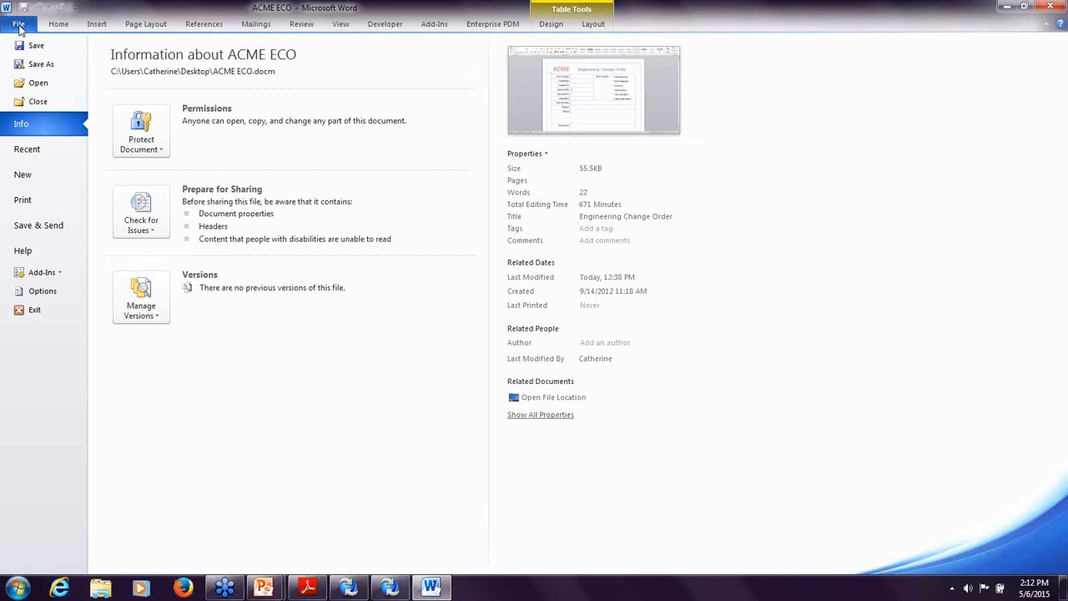
click(48, 299)
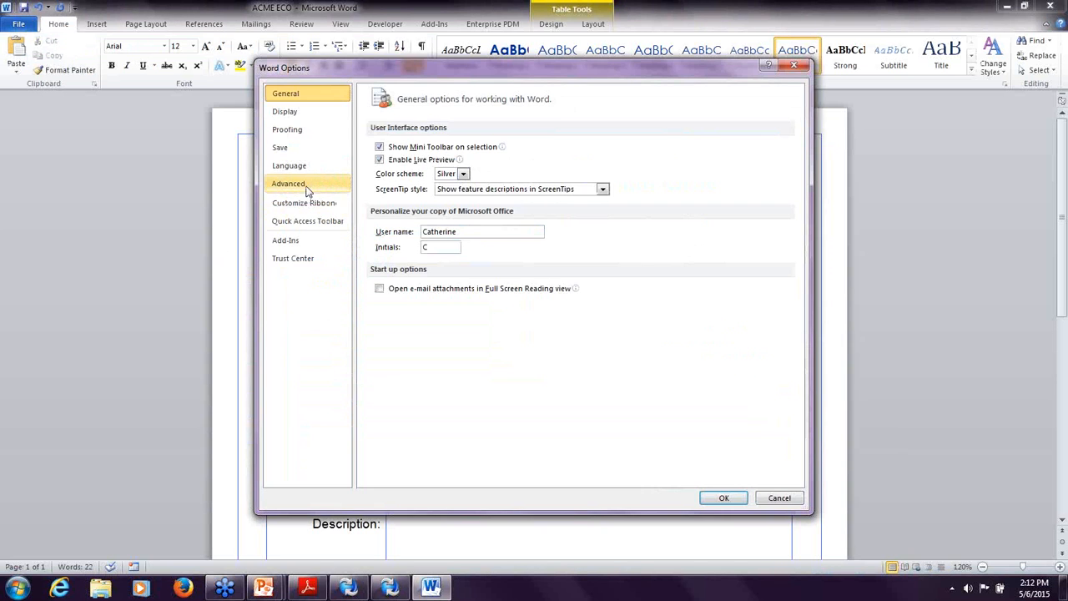
click(307, 192)
drag(800, 163, 814, 245)
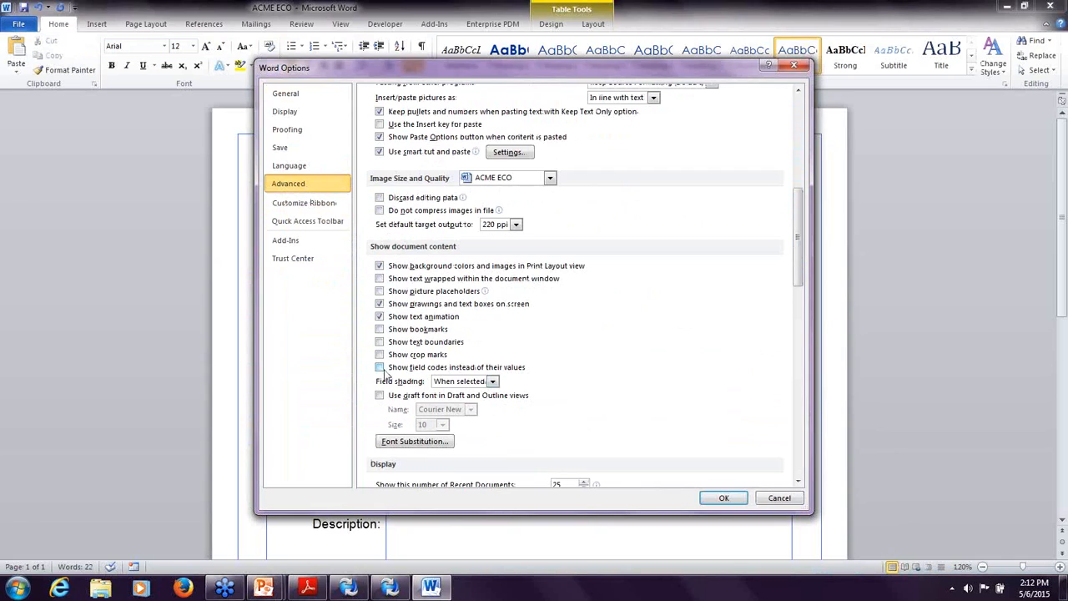
click(380, 369)
click(723, 498)
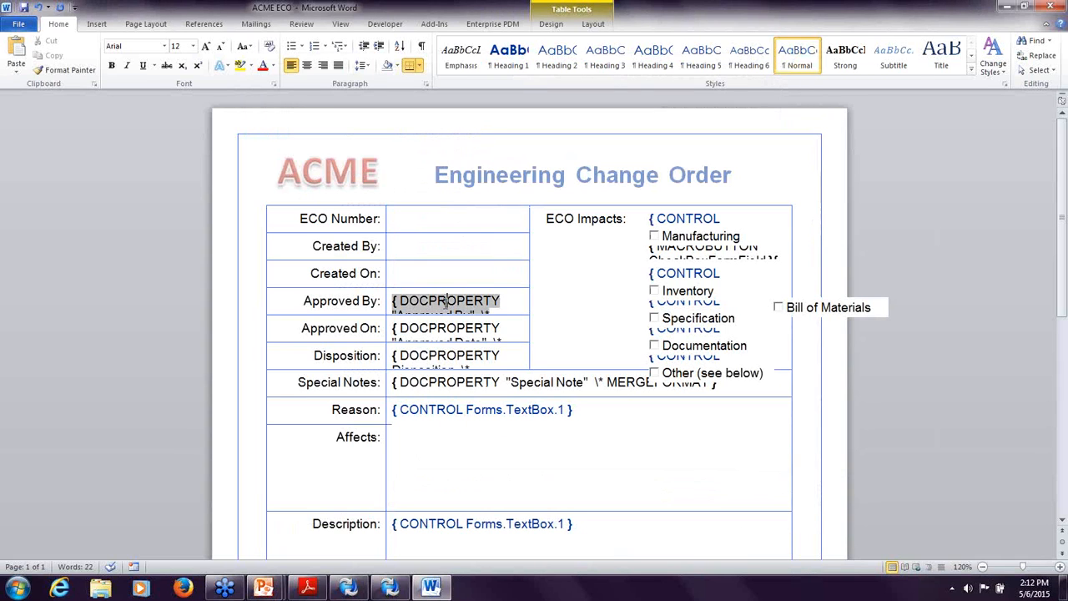
- Examine the field codes in the Approved By, Approved On, Disposition and Special Notes cells and the controls further down the form
click(431, 338)
click(433, 365)
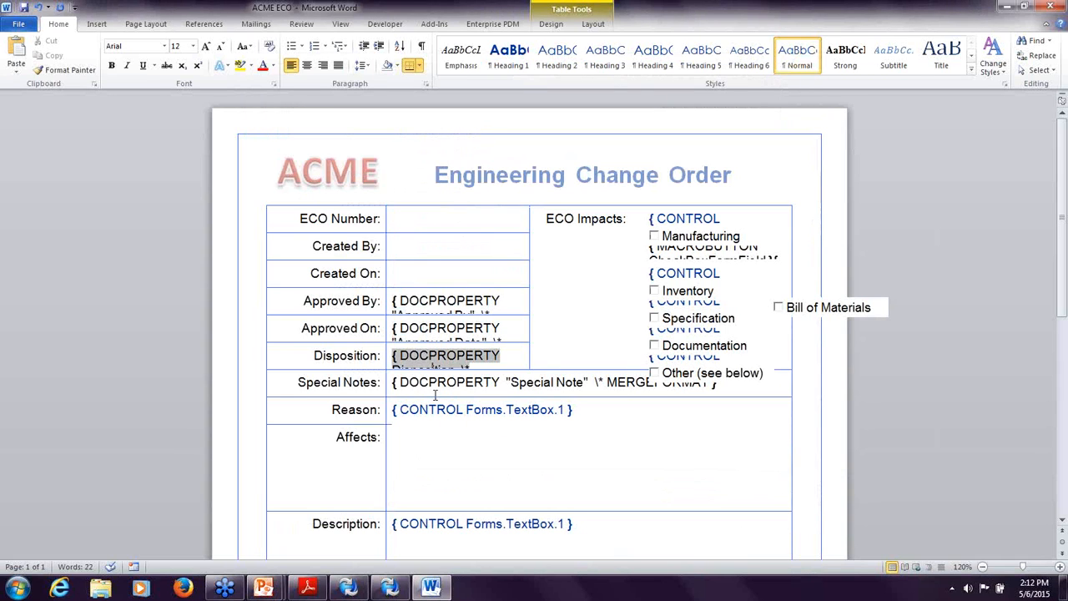
click(437, 383)
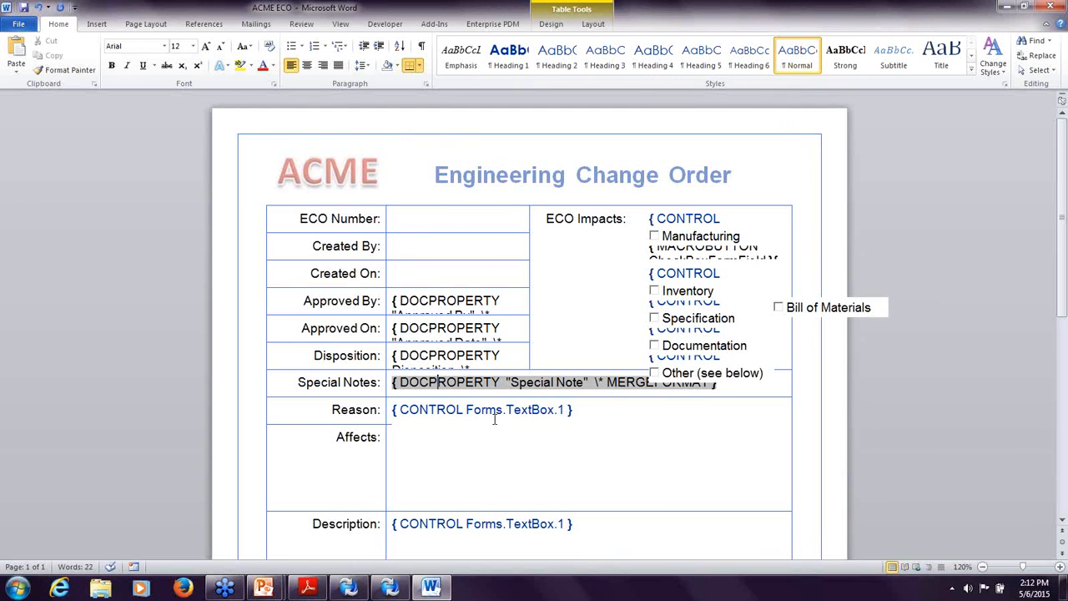
click(474, 361)
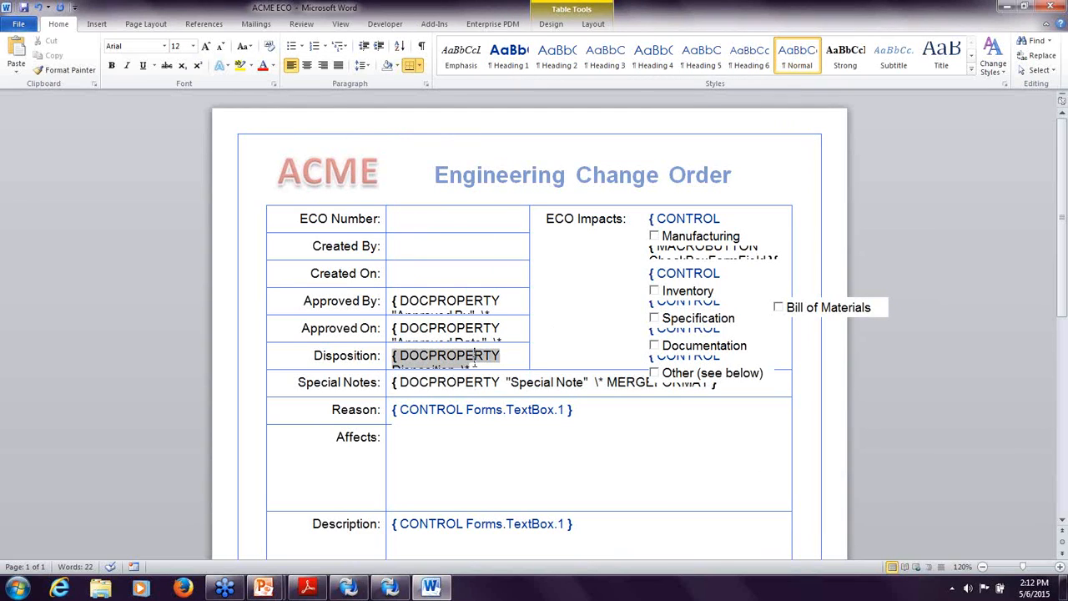
click(472, 330)
click(473, 306)
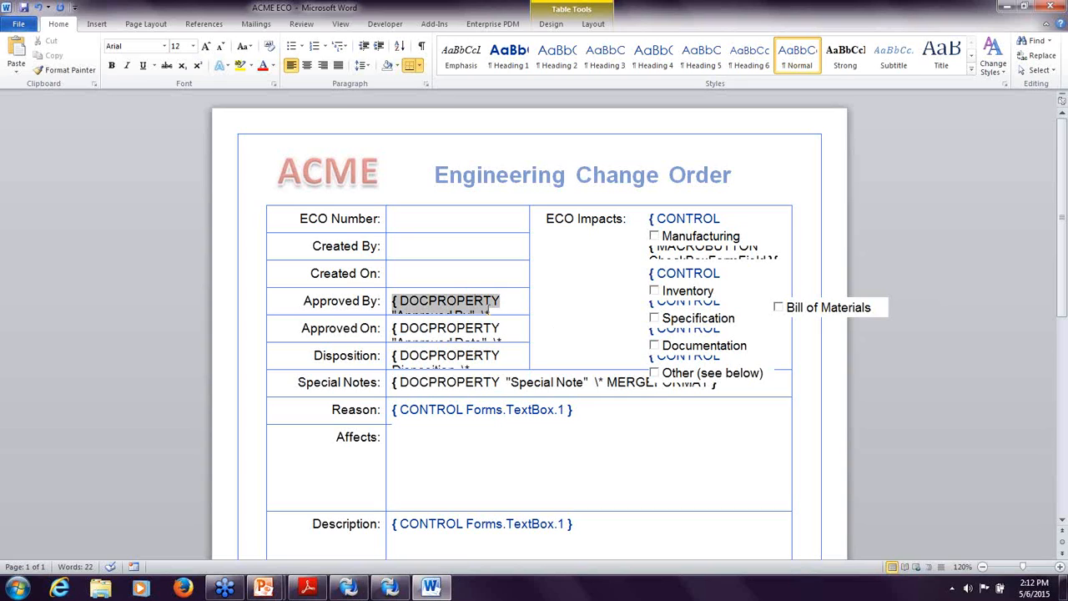
drag(476, 305, 482, 318)
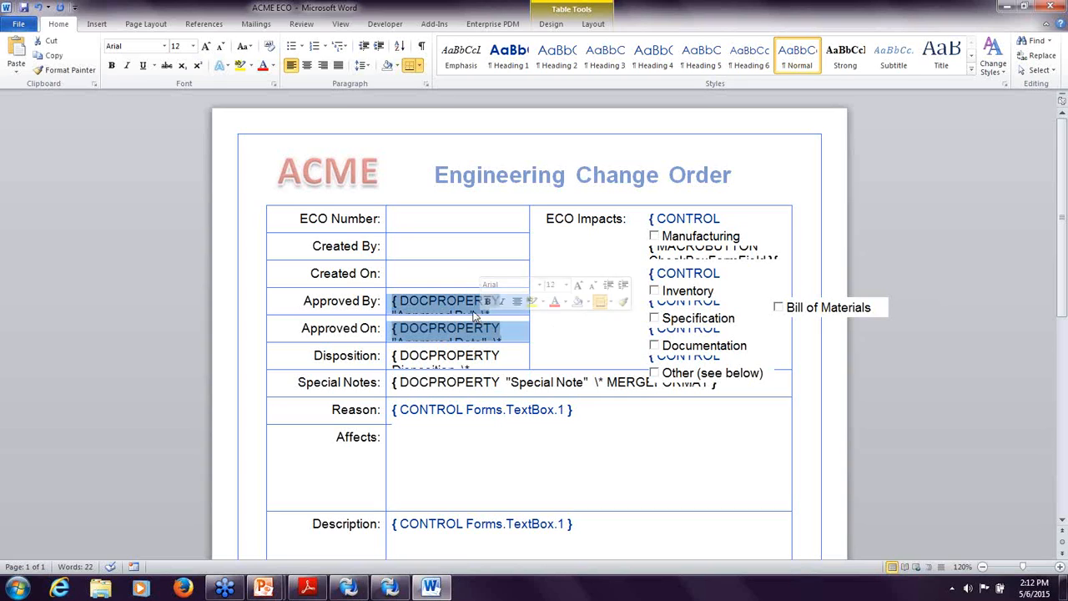
click(473, 309)
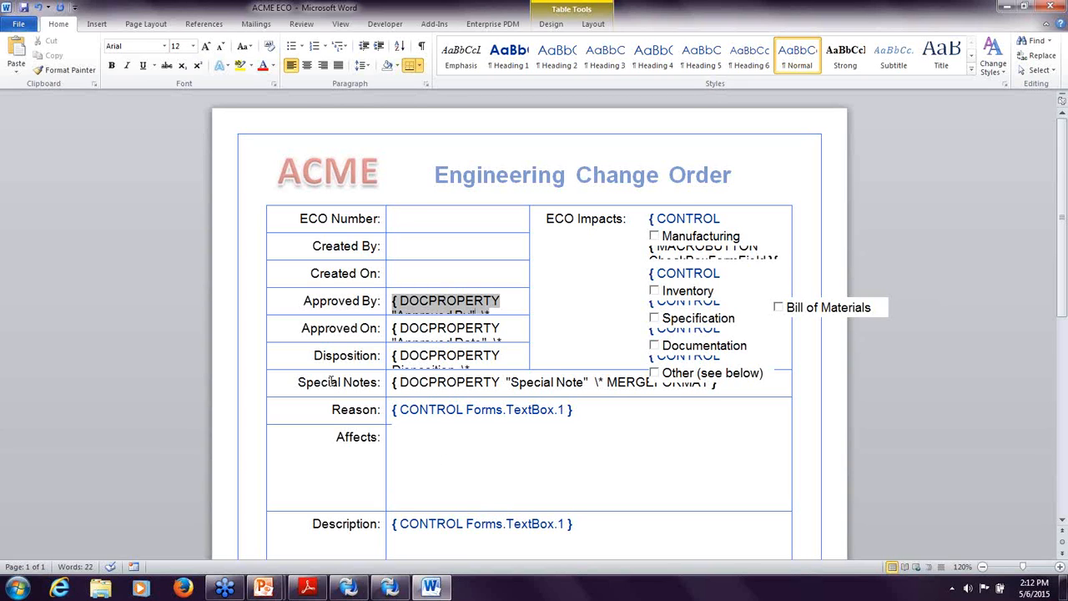
scroll(331, 381, down, 3)
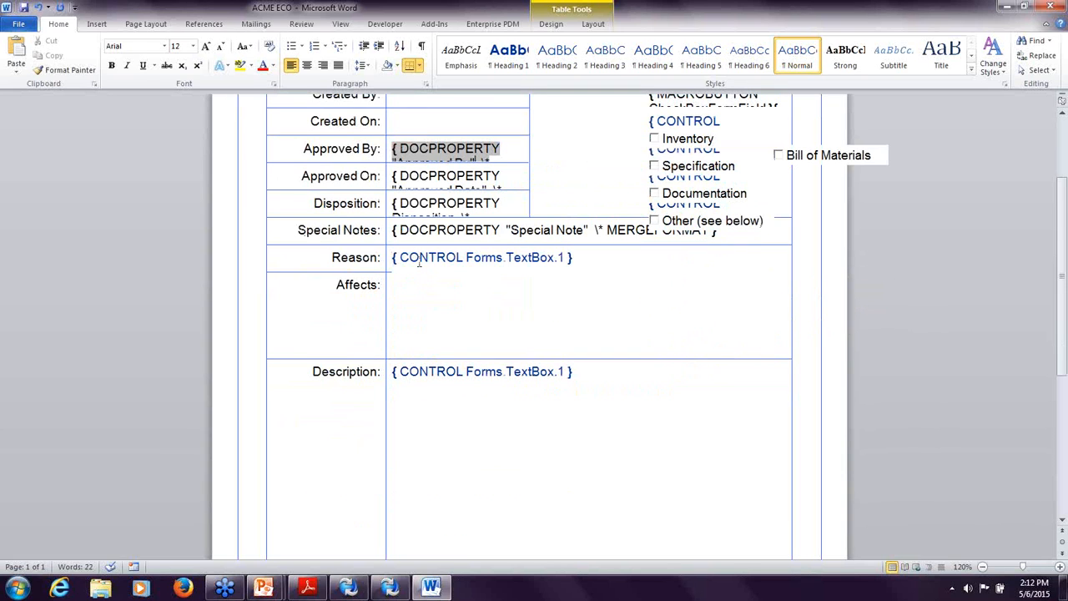
scroll(413, 270, up, 3)
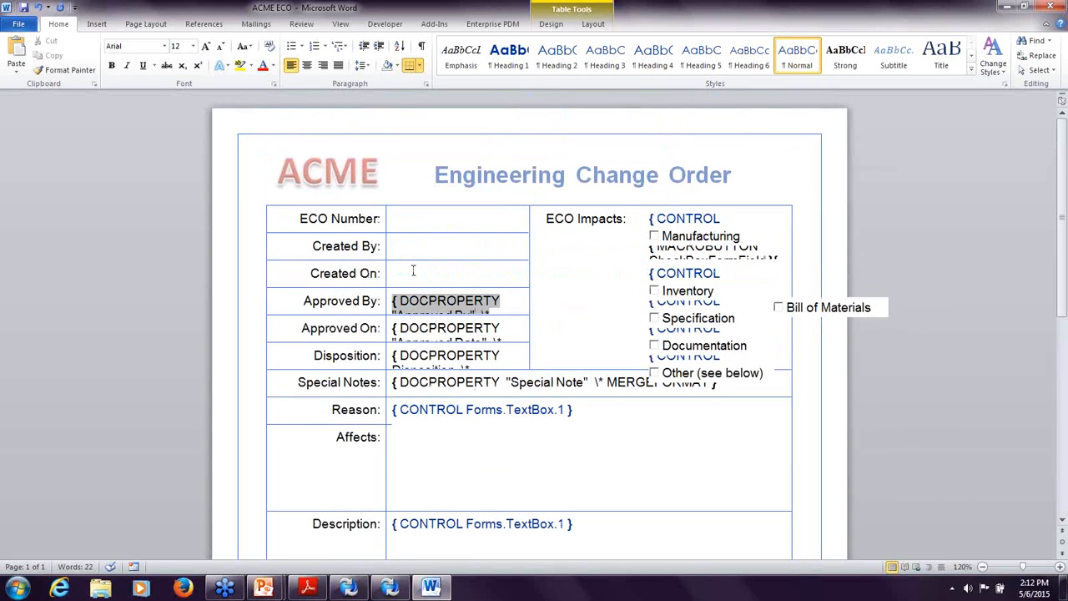
click(417, 271)
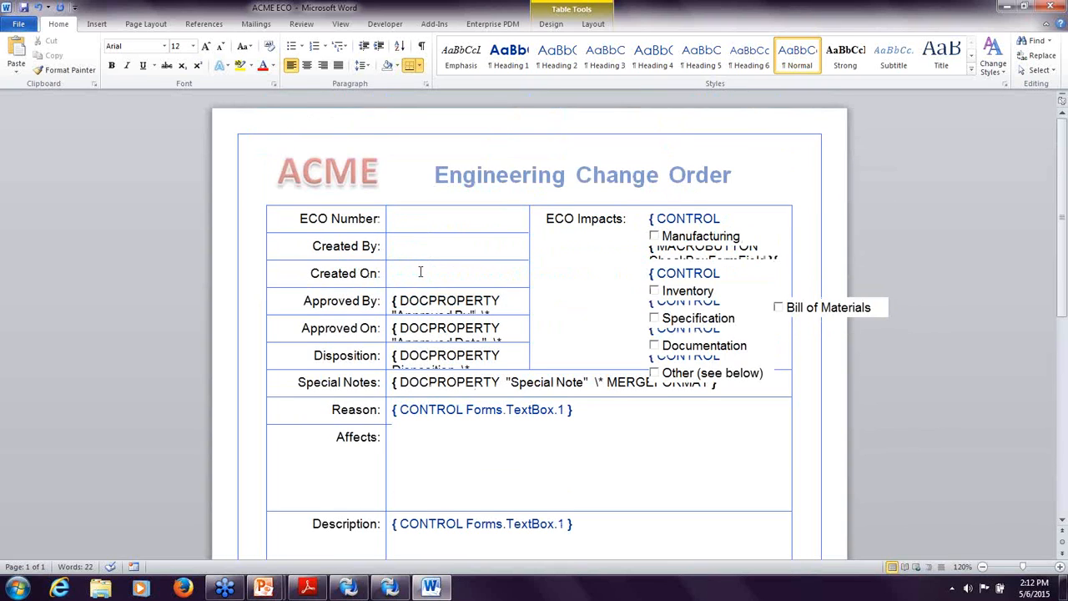
- Turn off showing field codes so that the document displays field values again
click(20, 24)
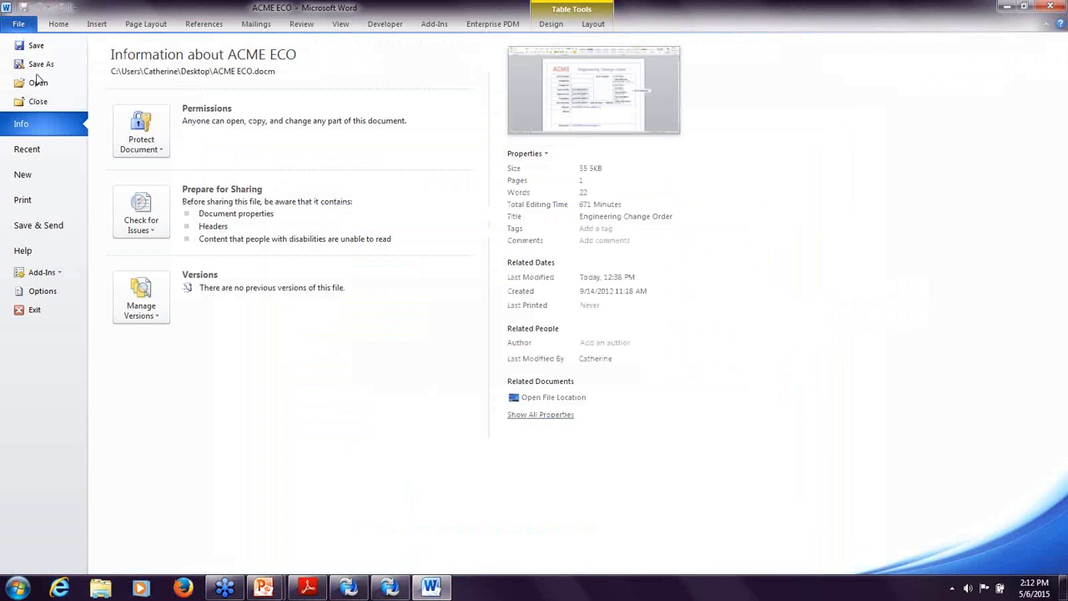
click(42, 290)
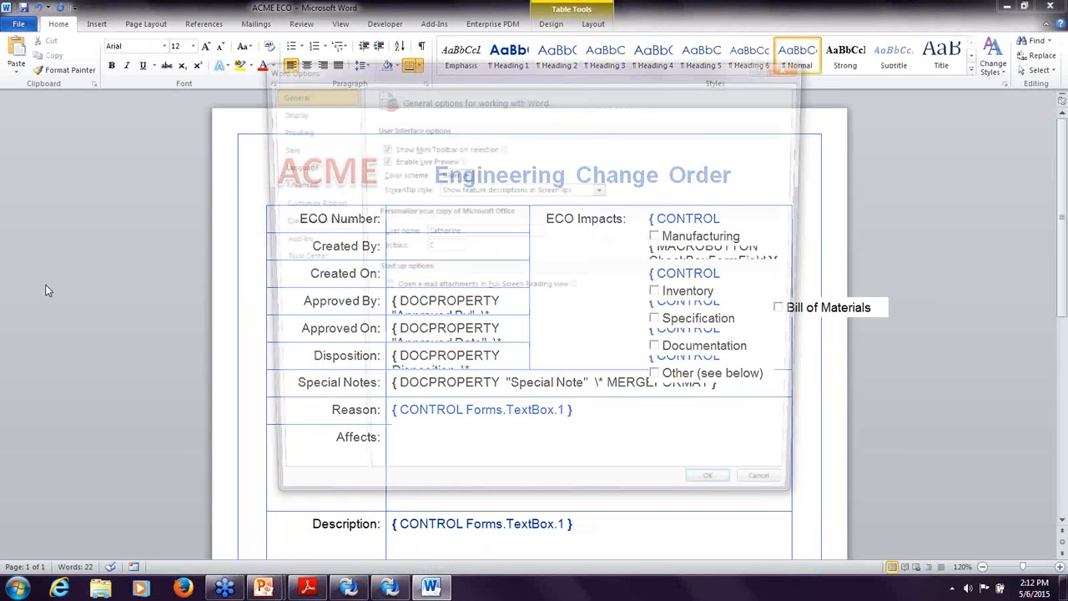
click(290, 184)
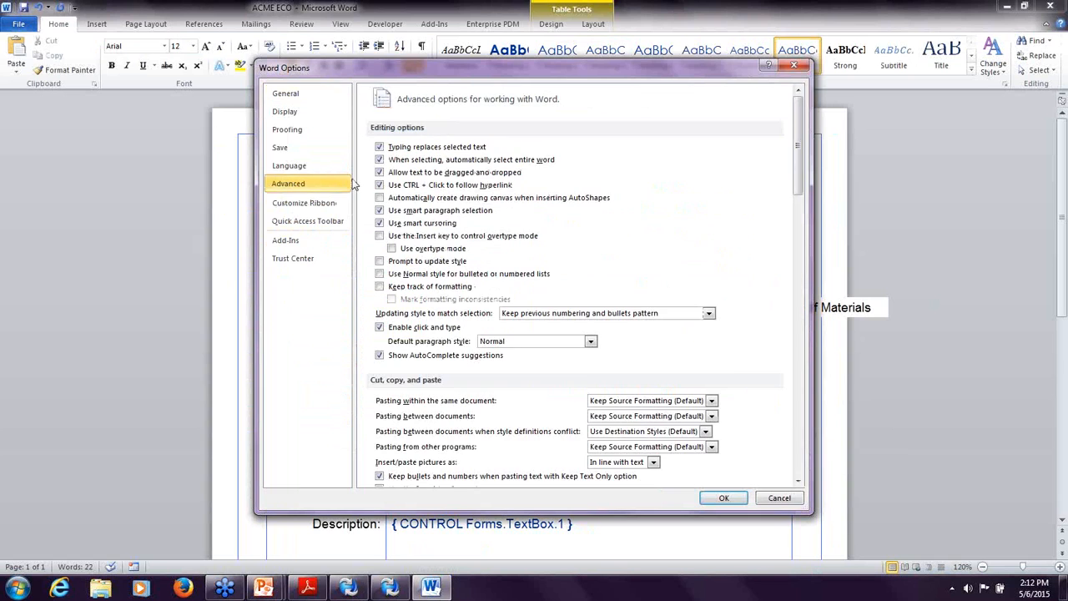
drag(802, 155, 806, 250)
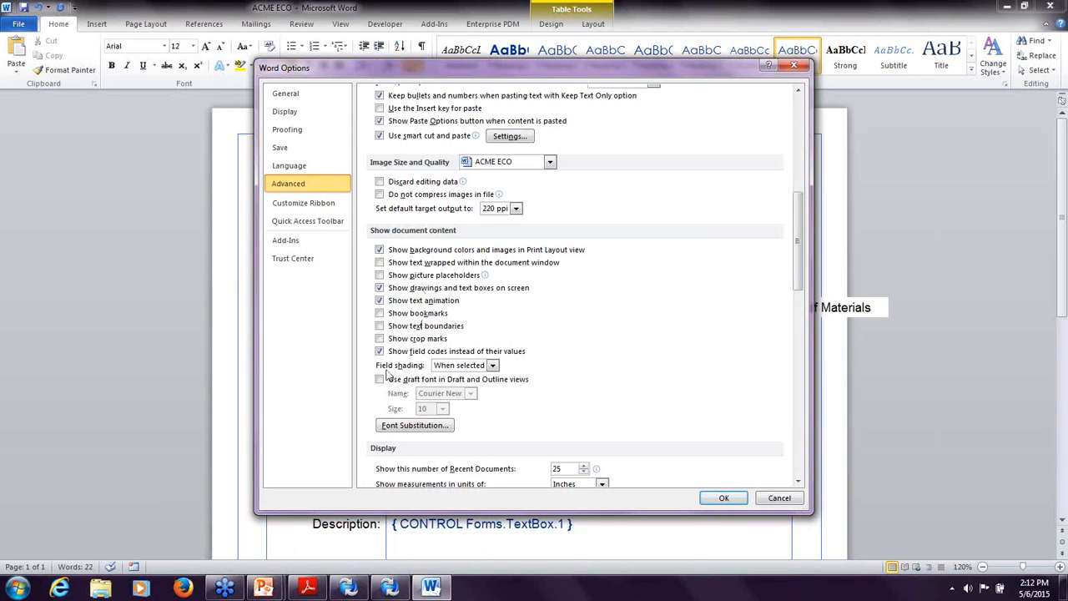
click(380, 351)
click(715, 498)
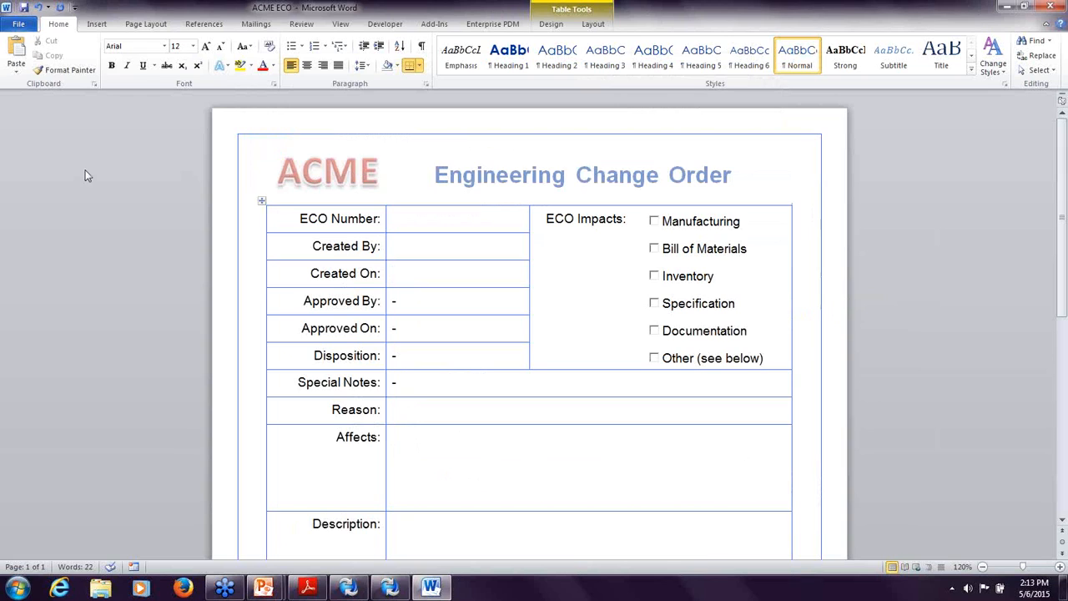
click(409, 219)
click(399, 252)
click(399, 280)
- Open the ACME ECO document's custom properties, adjust the width of the name column and enter ECO Number as a new property name
click(18, 24)
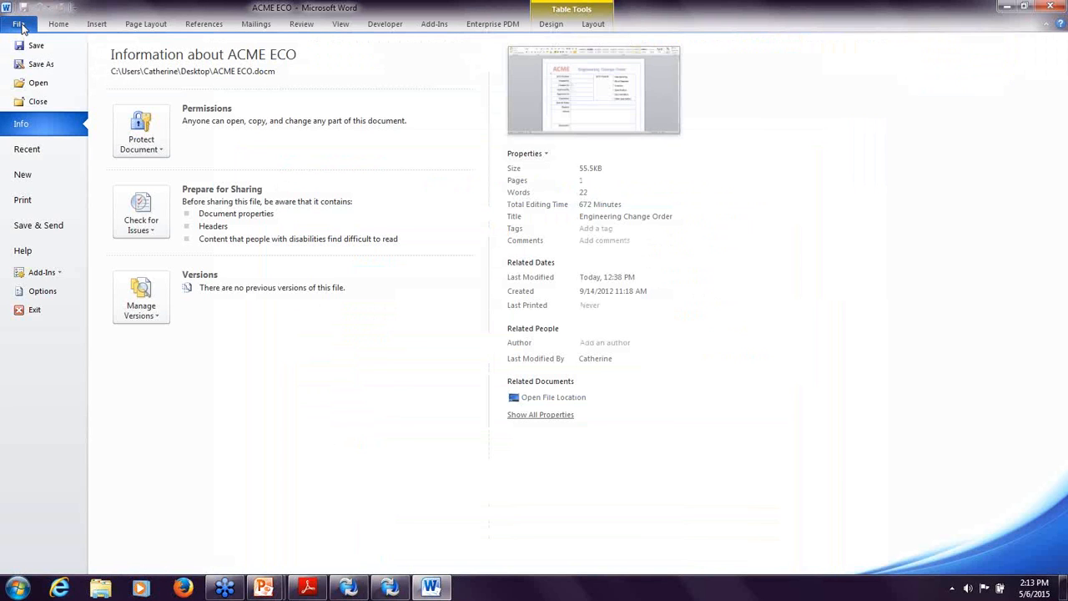
click(535, 158)
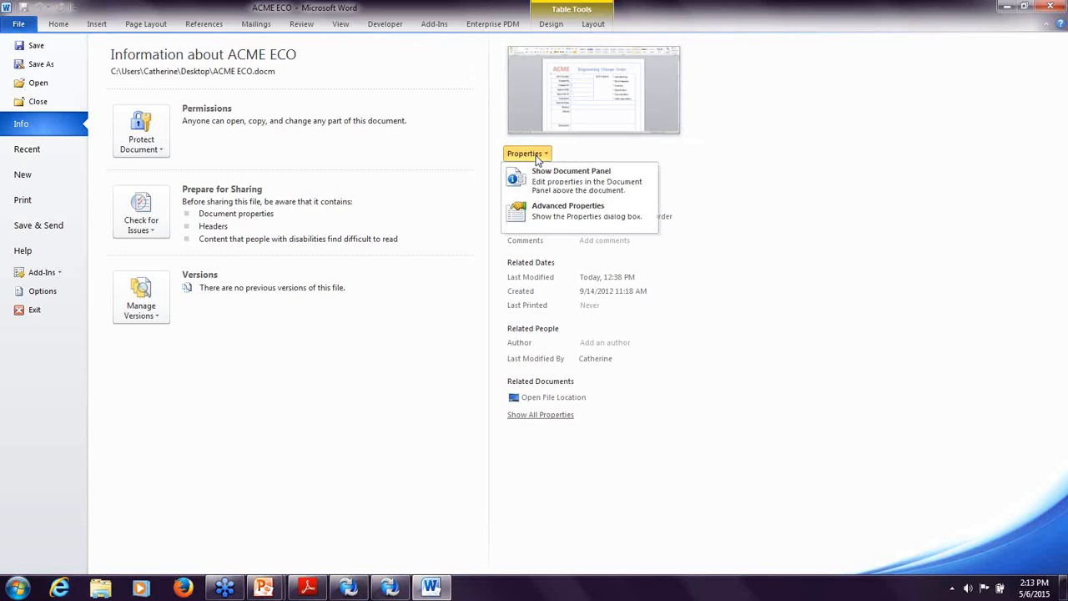
click(539, 218)
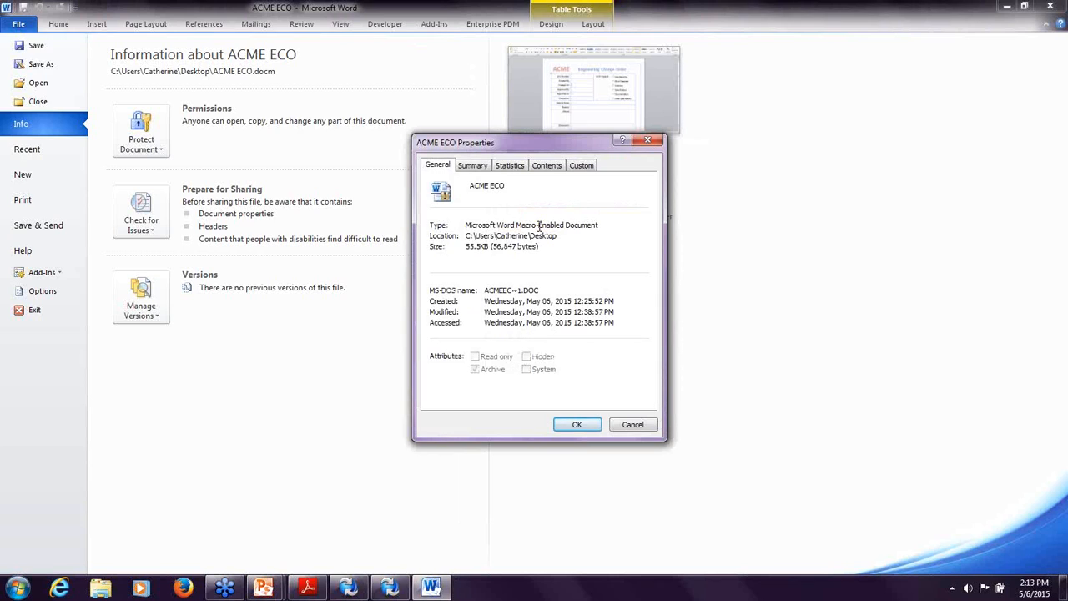
click(579, 166)
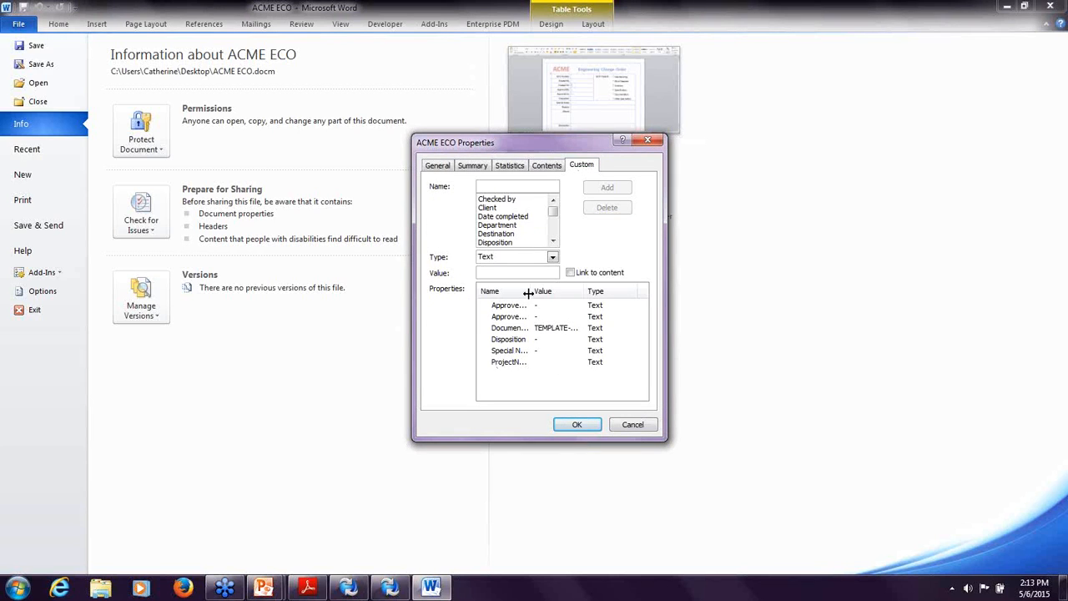
drag(532, 292, 553, 292)
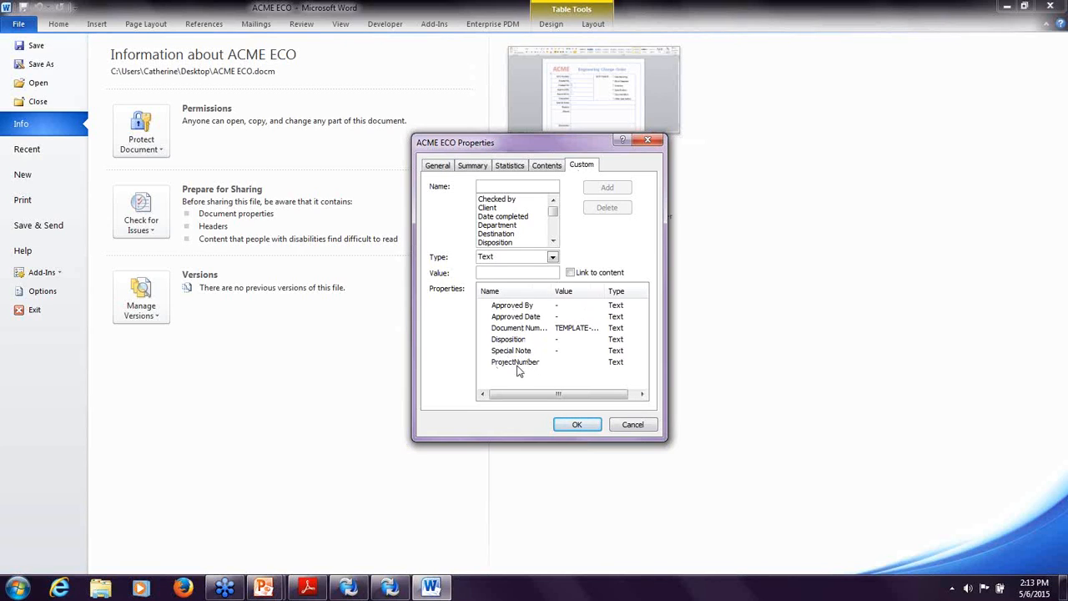
drag(549, 291, 538, 291)
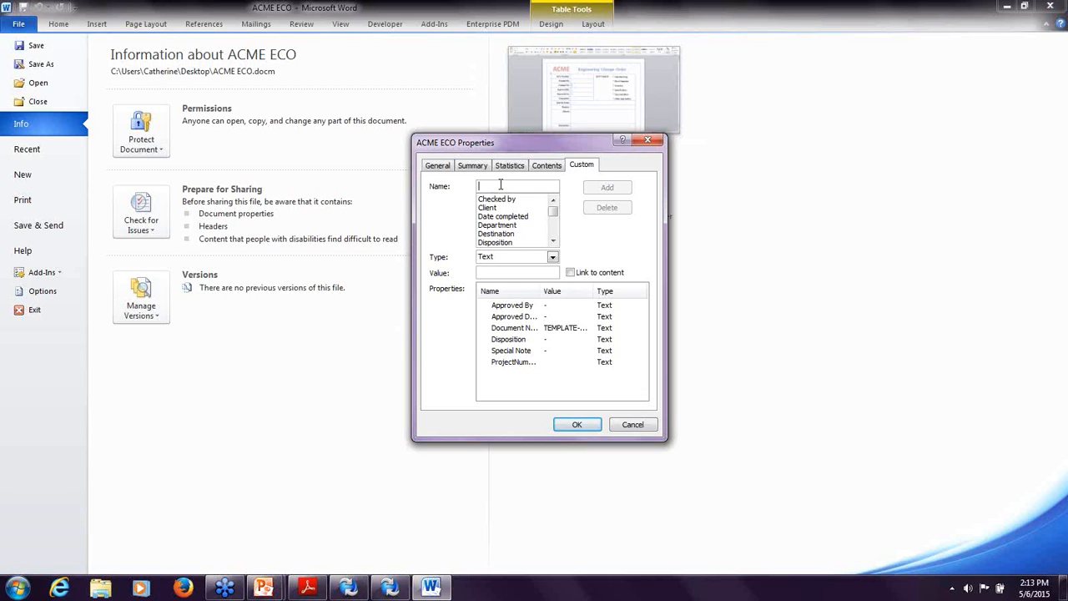
text(ECO Number)
- Switch to the Card Editor and check the attribute name mapped to the ECO Number variable
click(384, 586)
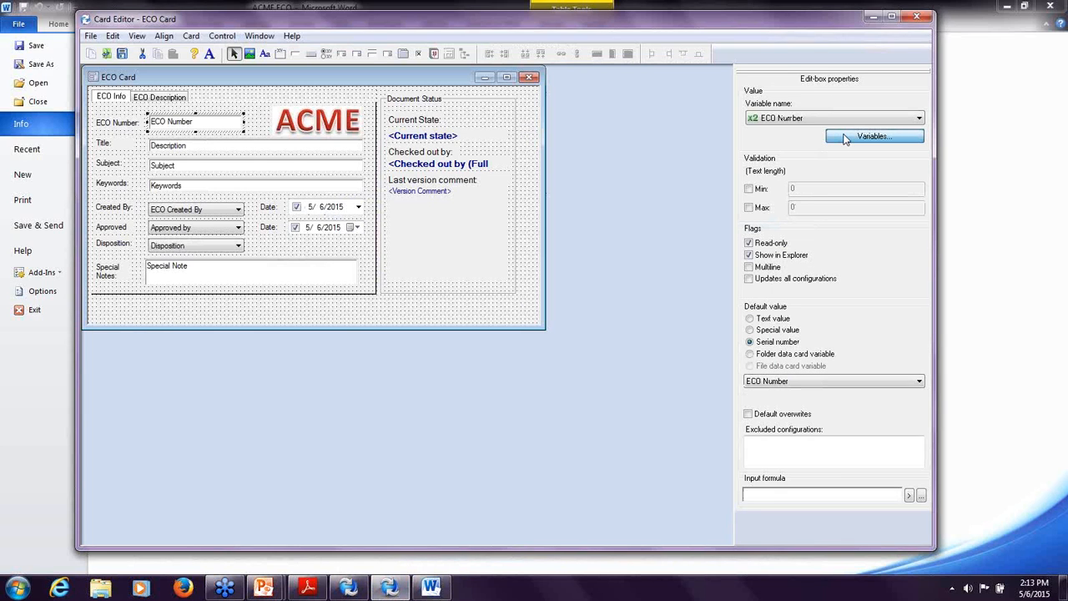
click(844, 138)
click(578, 217)
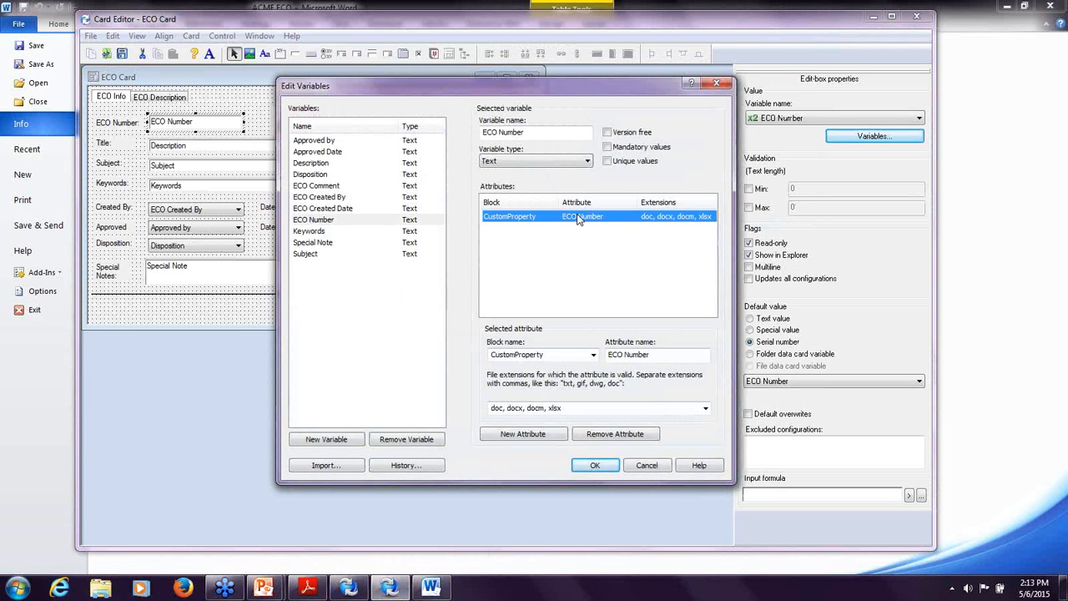
click(672, 357)
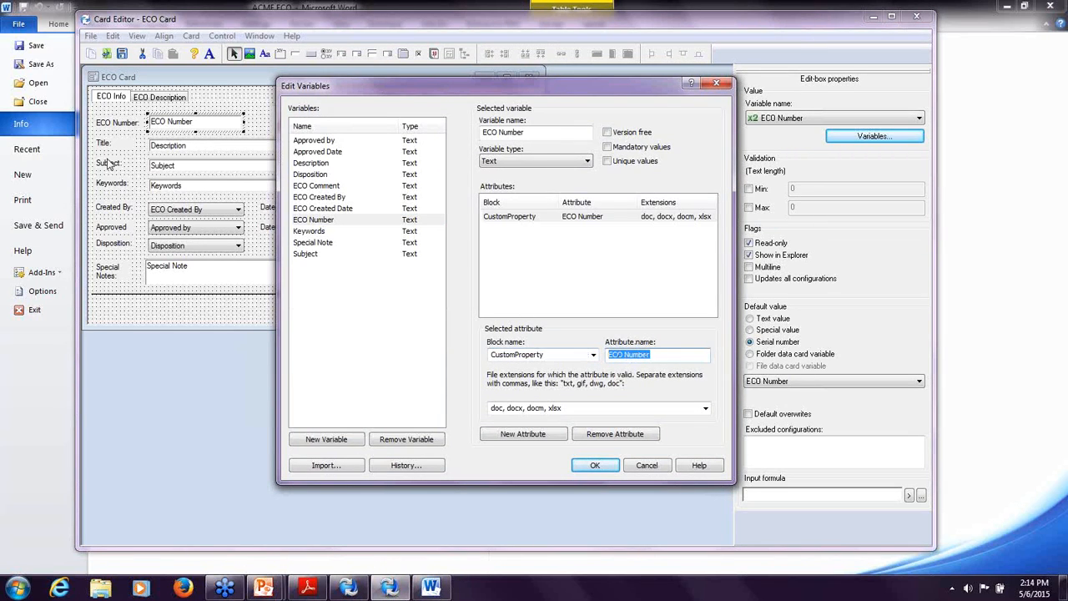
- Return to the Word document's properties and add the ECO Number text property with the value "-"
click(430, 588)
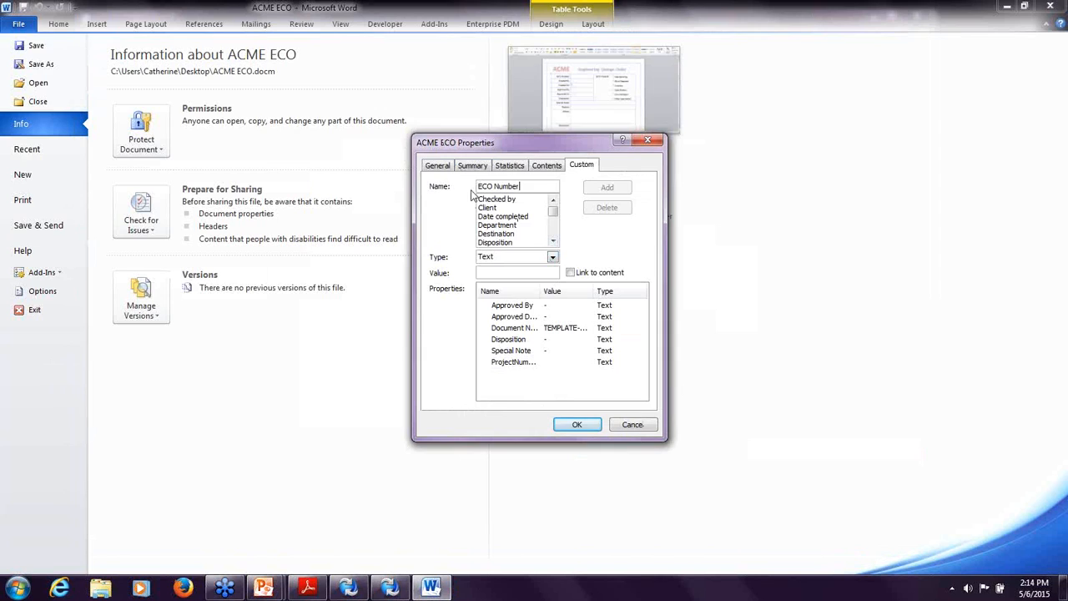
click(506, 271)
text(-)
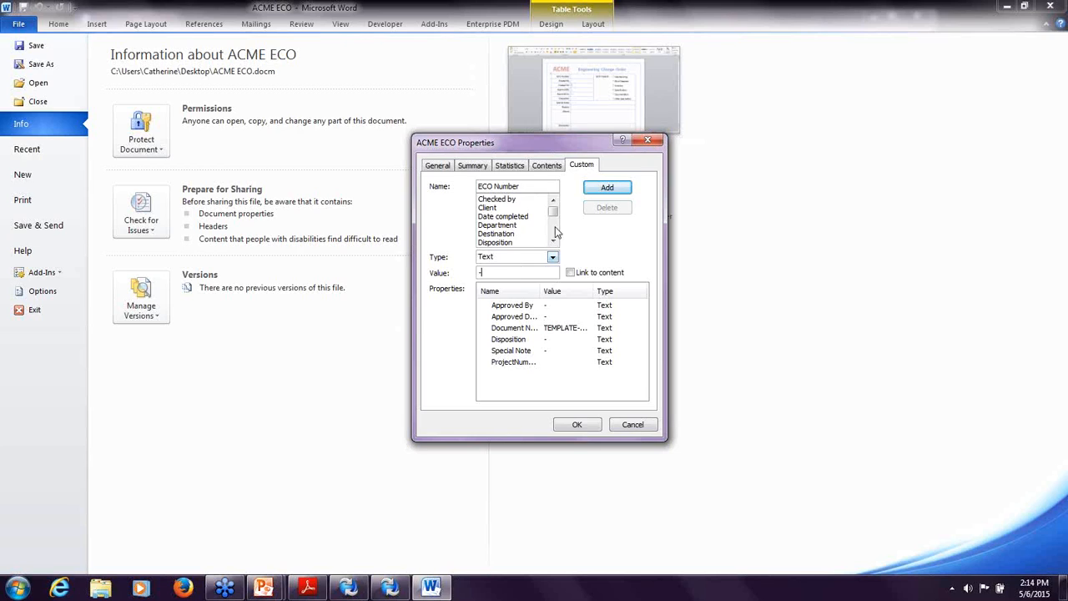
click(598, 193)
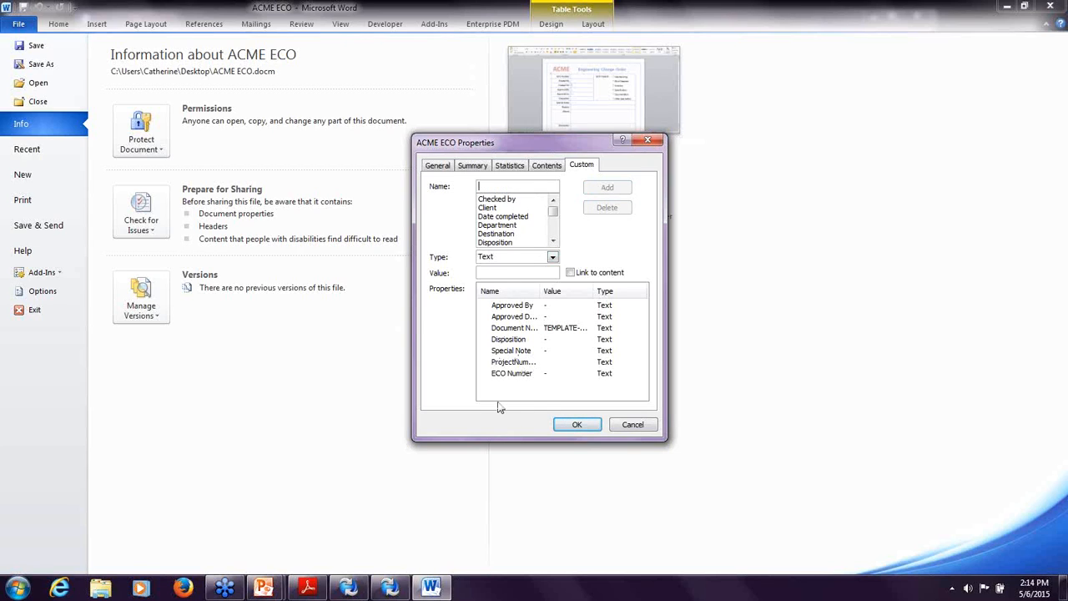
- Add a custom text property named ECO Created By with the value "-"
text(ECO Created By)
click(492, 272)
text(-)
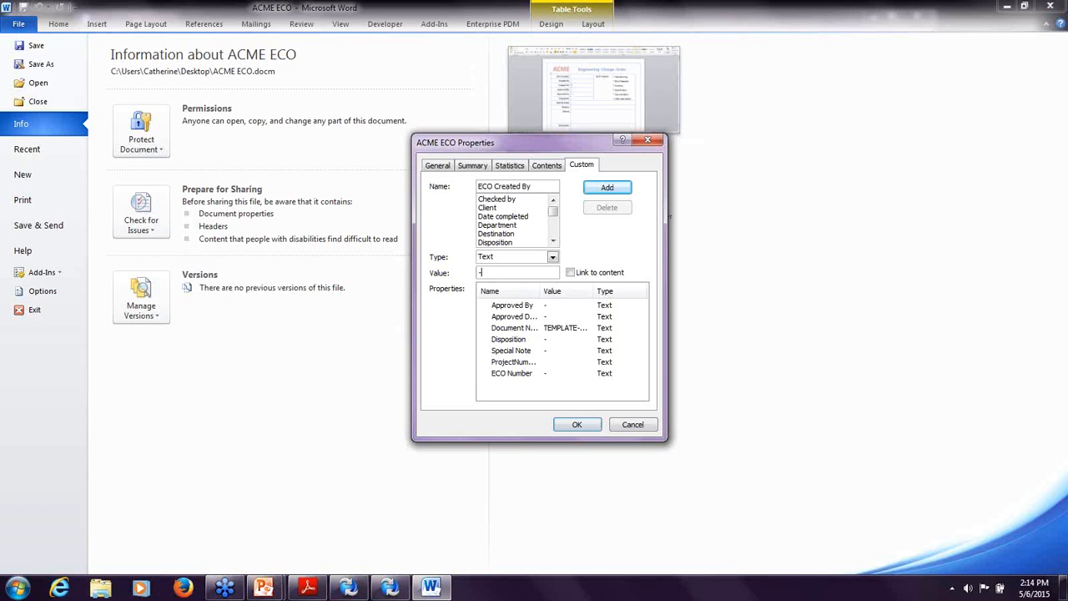
click(620, 190)
- Add a custom text property named ECO Created Date with the value "-", accept the properties and return to the document
text(ECO Crreated Date)
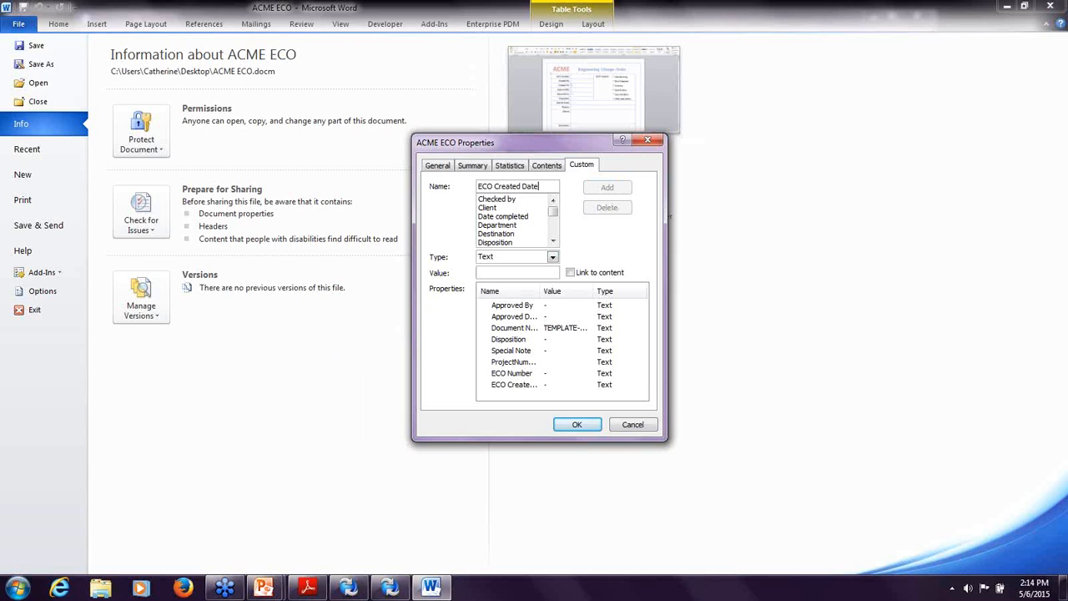
click(529, 271)
text(-)
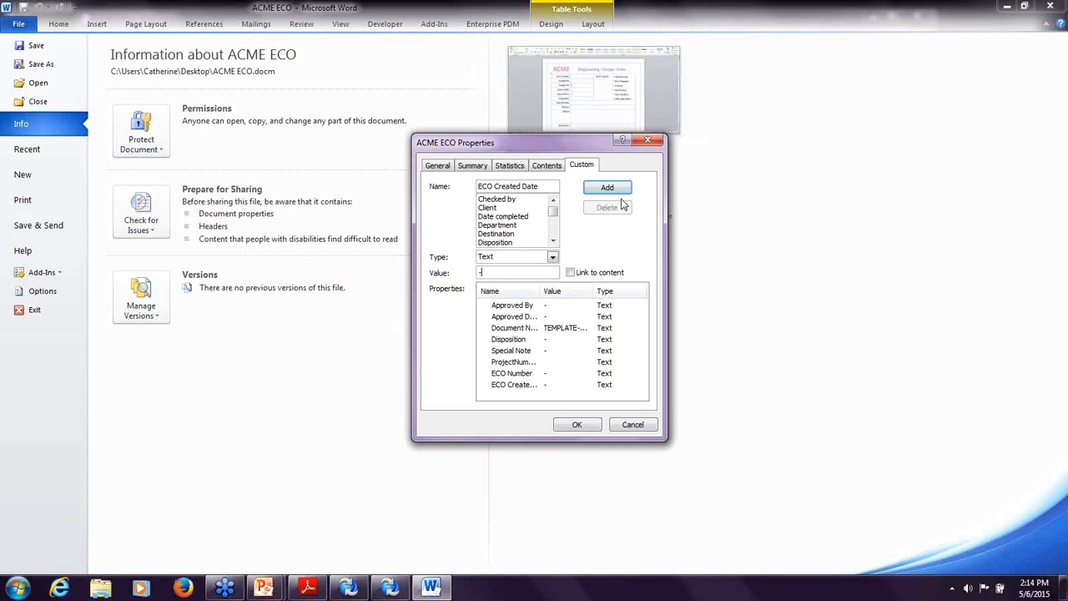
click(608, 188)
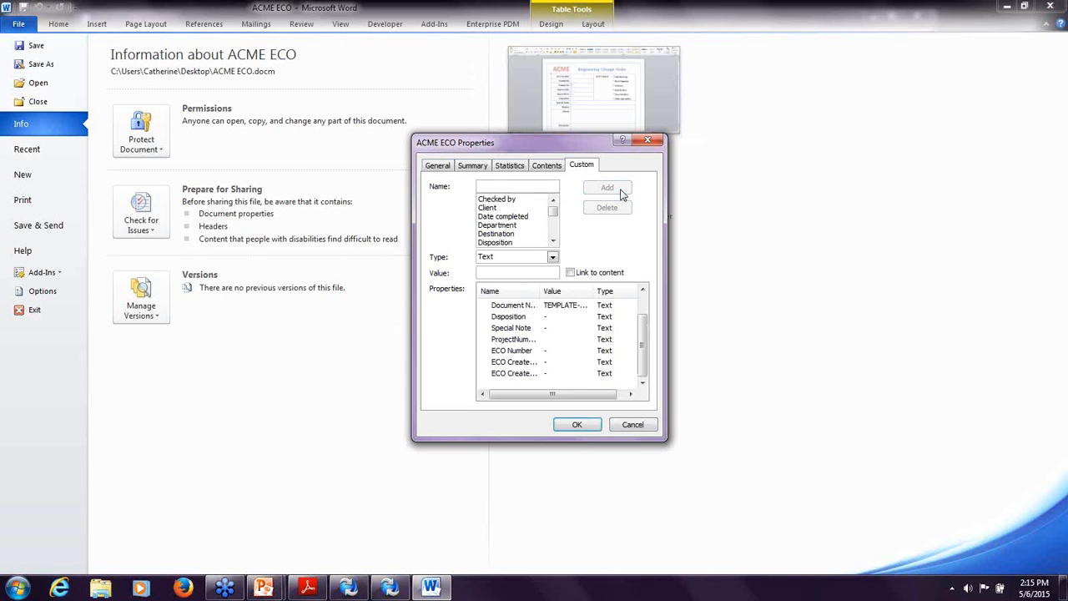
drag(539, 291, 554, 292)
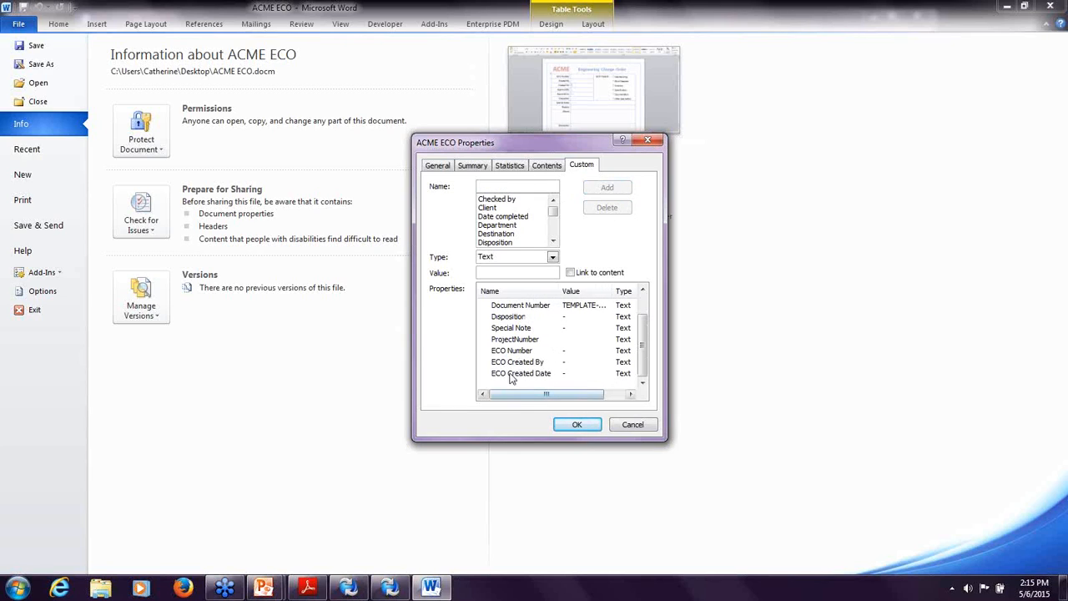
click(576, 425)
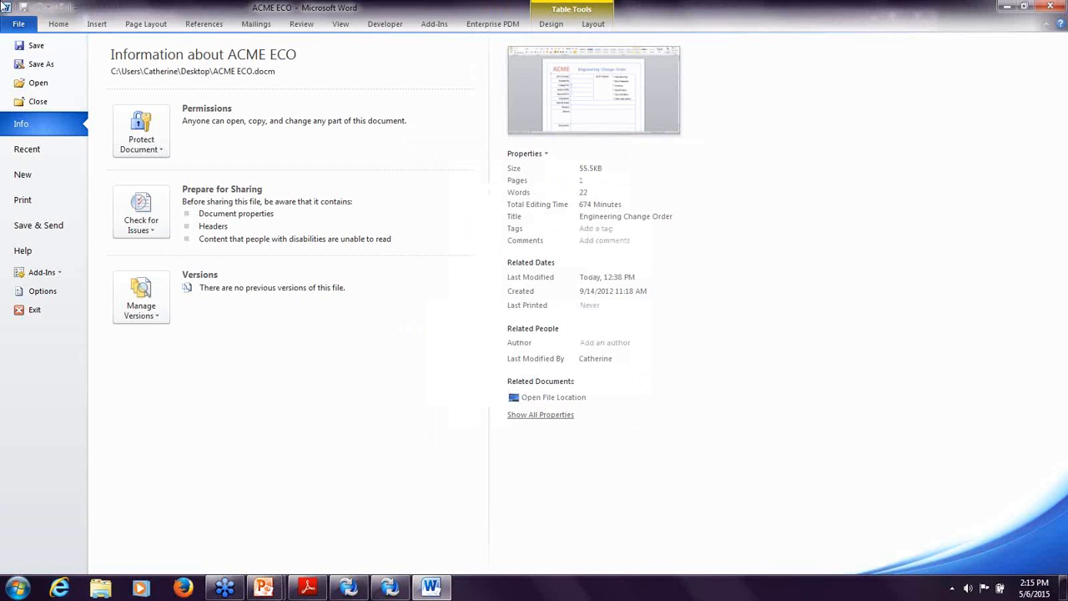
click(58, 24)
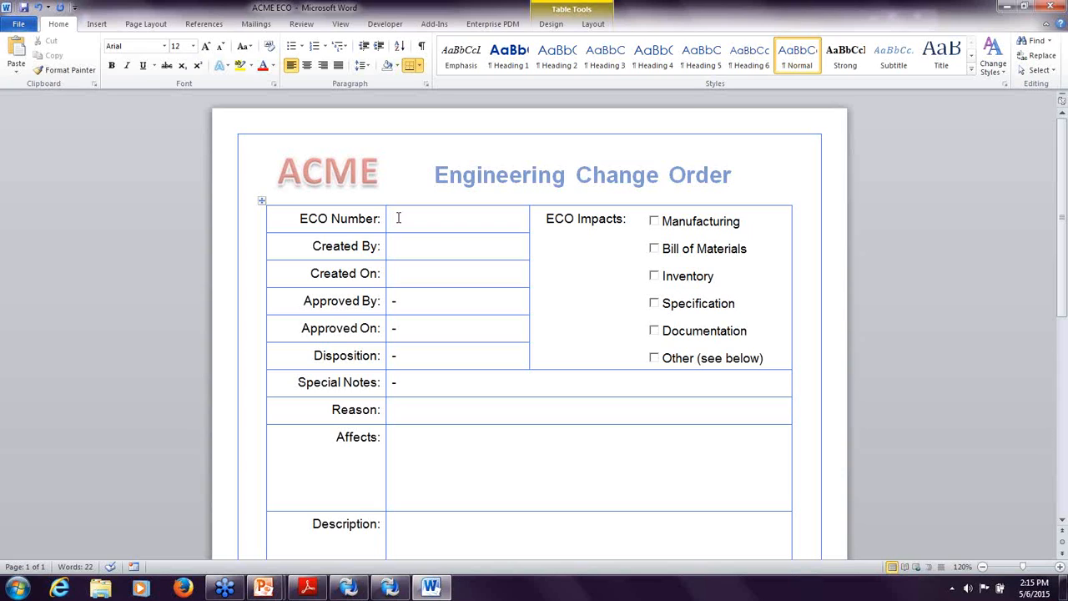
- Insert a DocProperty field linked to the ECO Number property in the form's ECO Number cell
click(95, 25)
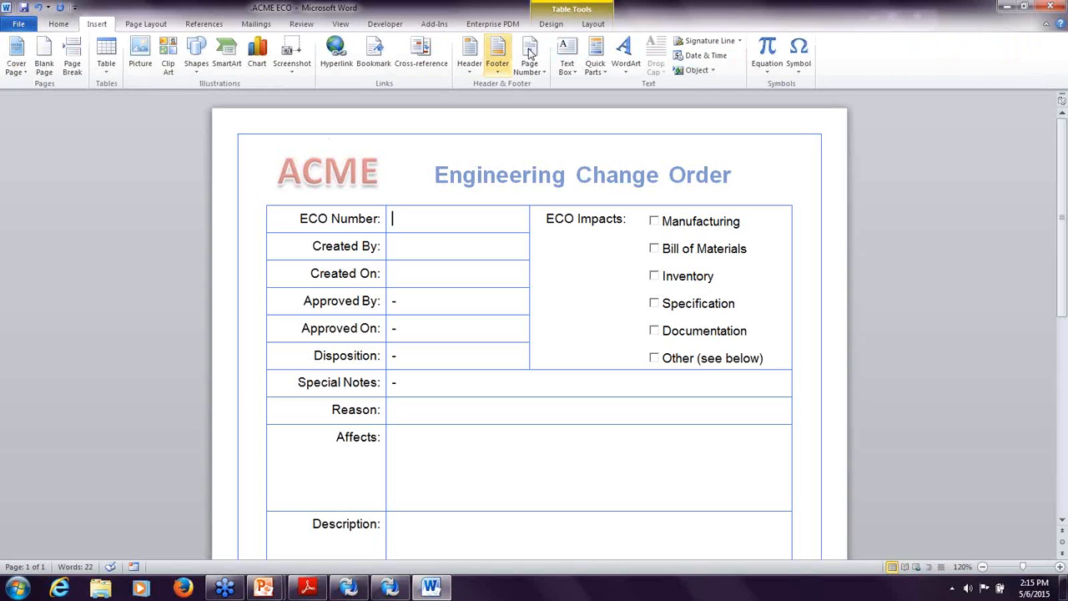
click(597, 77)
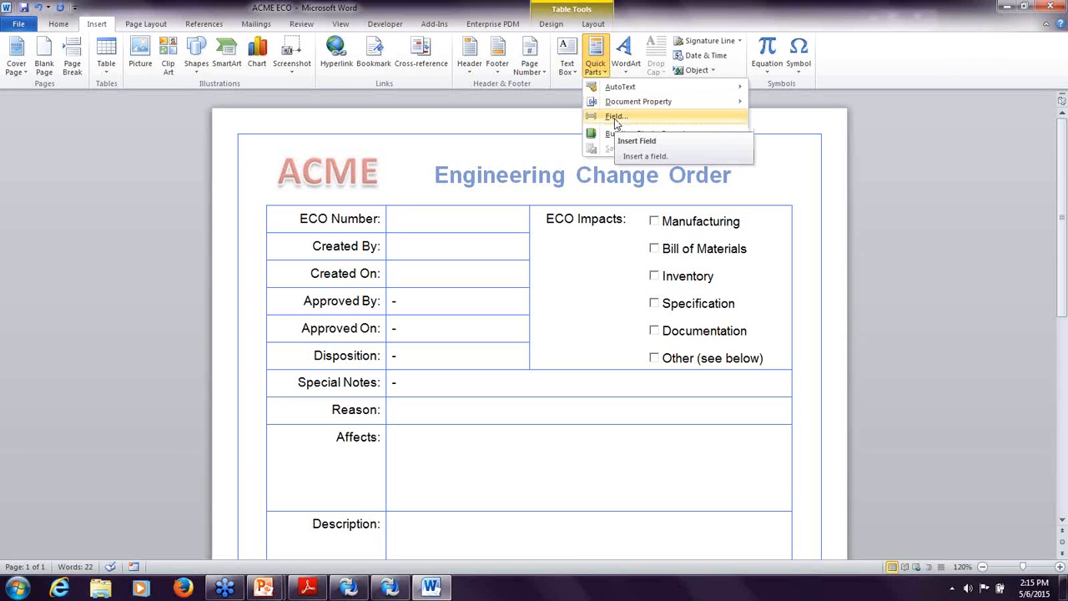
click(614, 118)
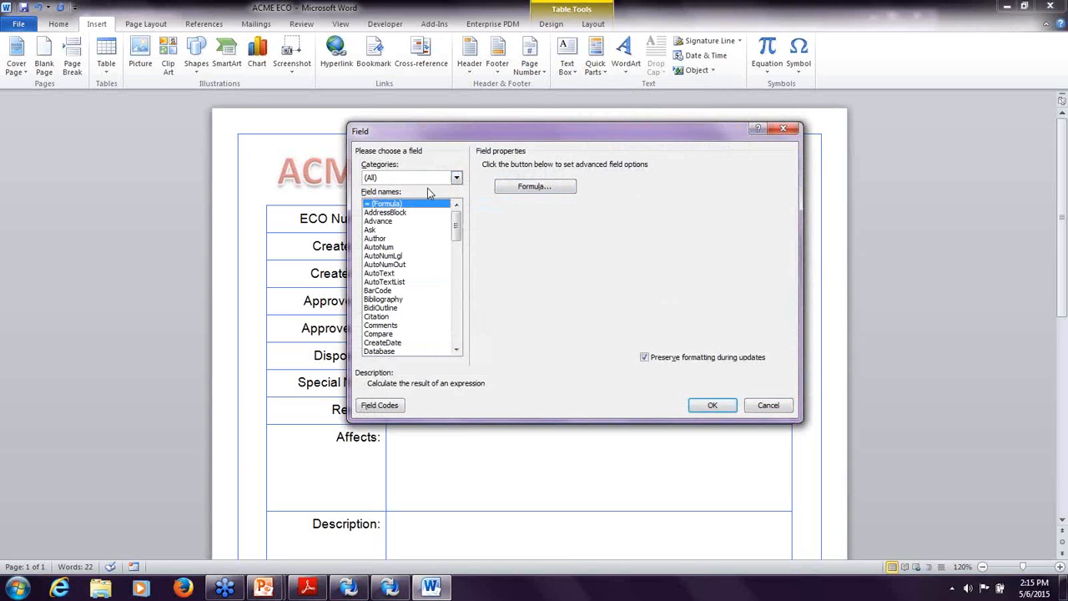
drag(456, 221, 457, 246)
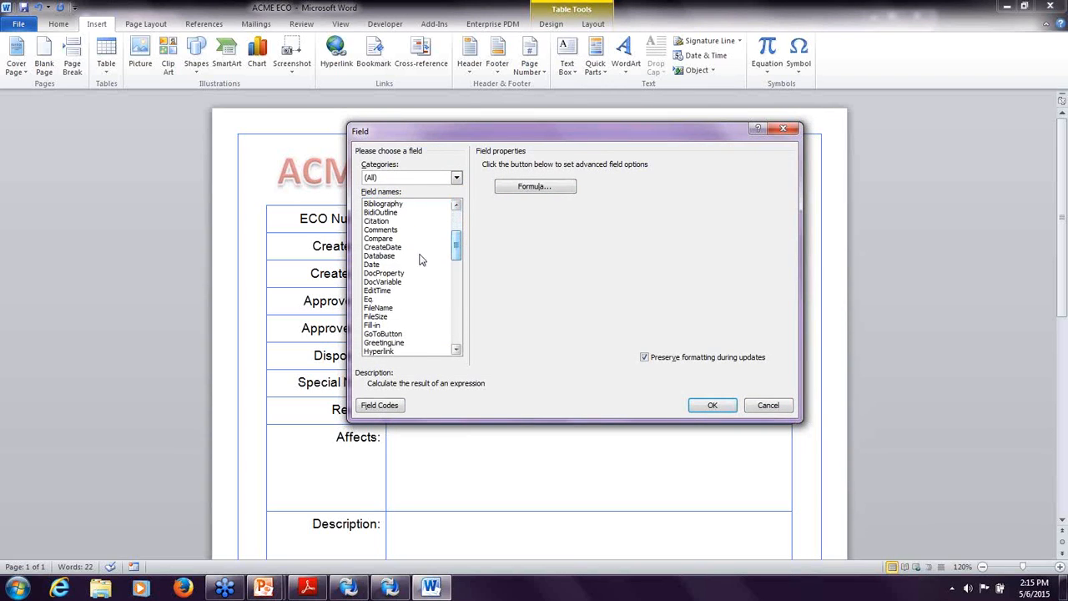
click(392, 275)
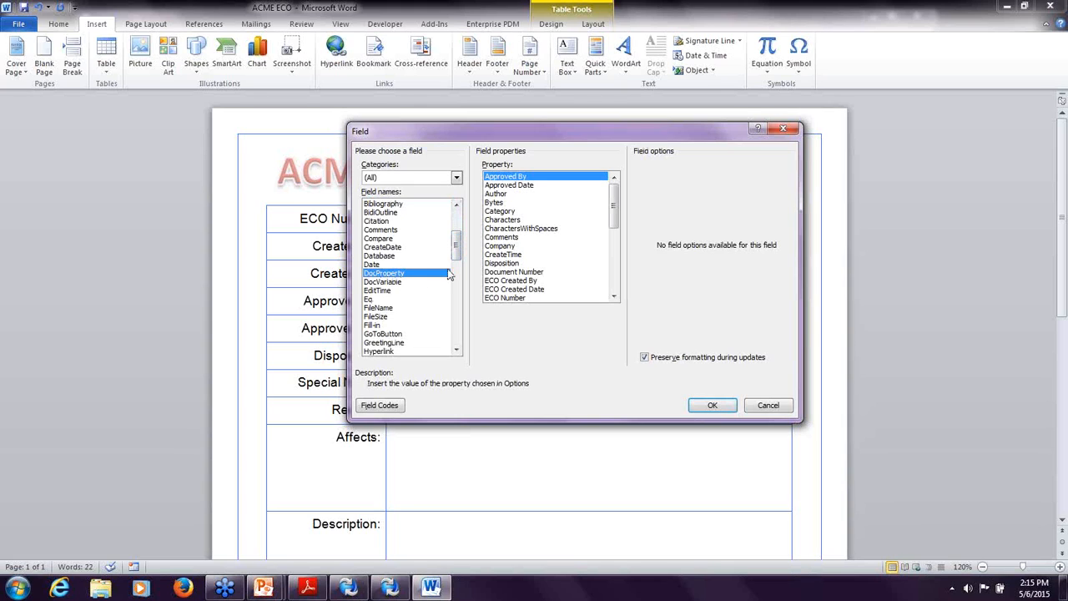
mouse_move(613, 197)
mouse_down()
mouse_move(615, 272)
mouse_move(610, 197)
mouse_up()
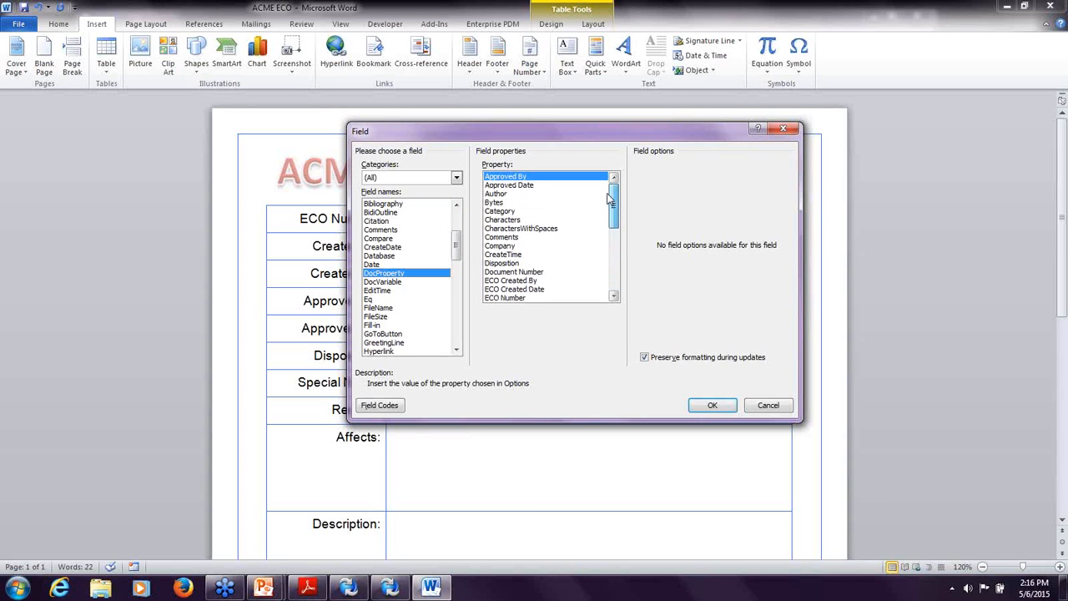
drag(613, 204, 614, 210)
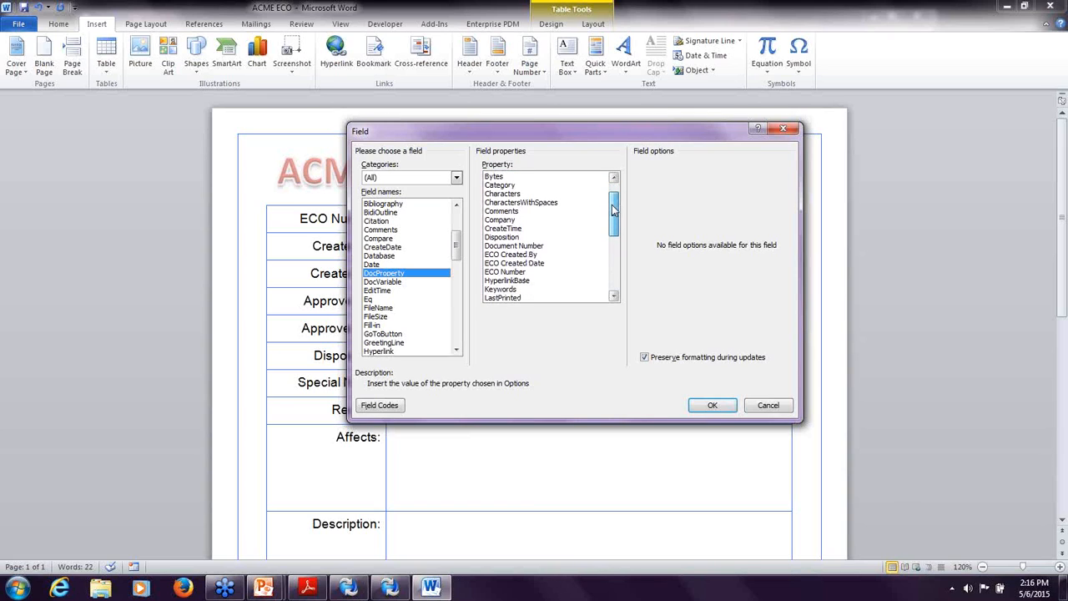
click(515, 275)
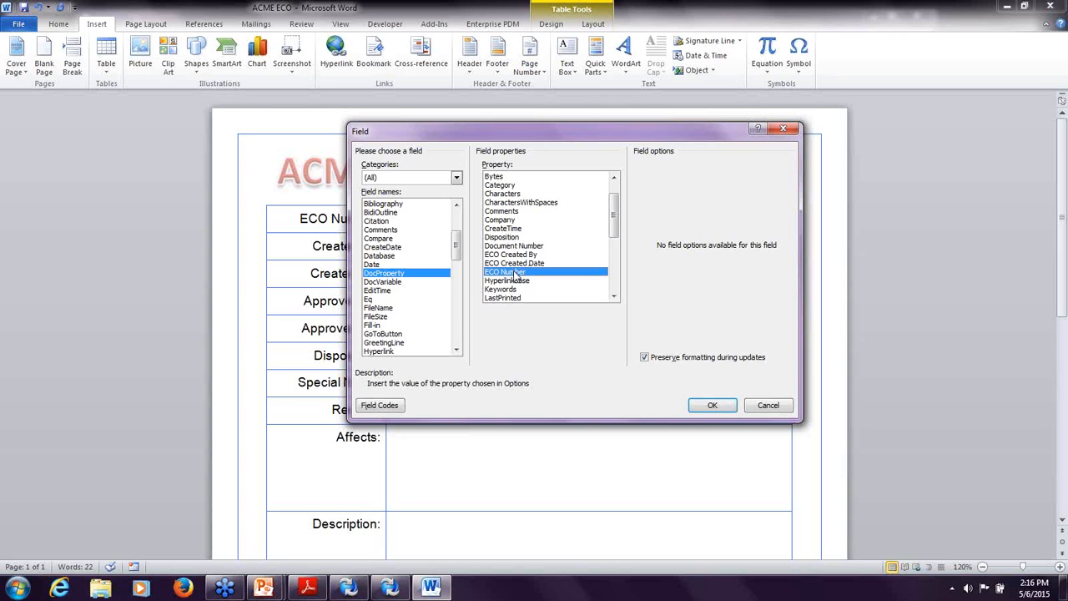
drag(484, 140, 604, 119)
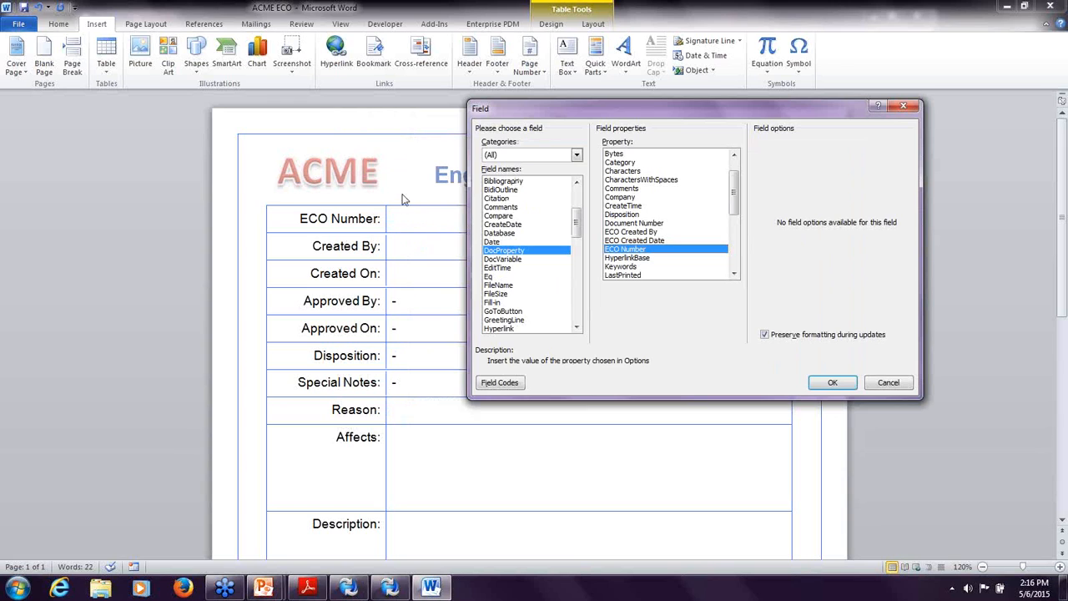
drag(566, 118, 419, 165)
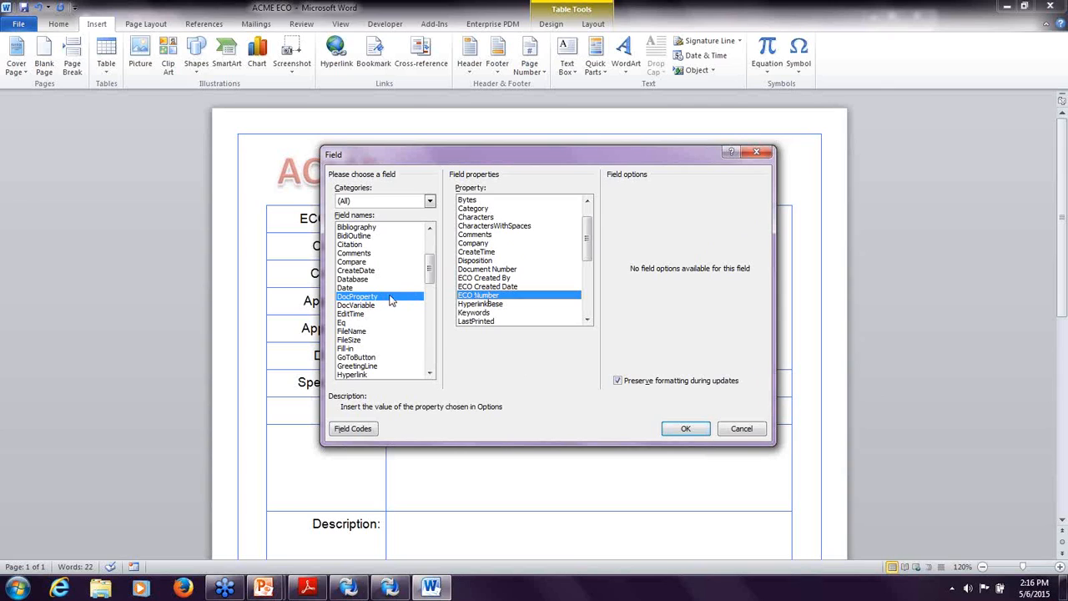
click(685, 428)
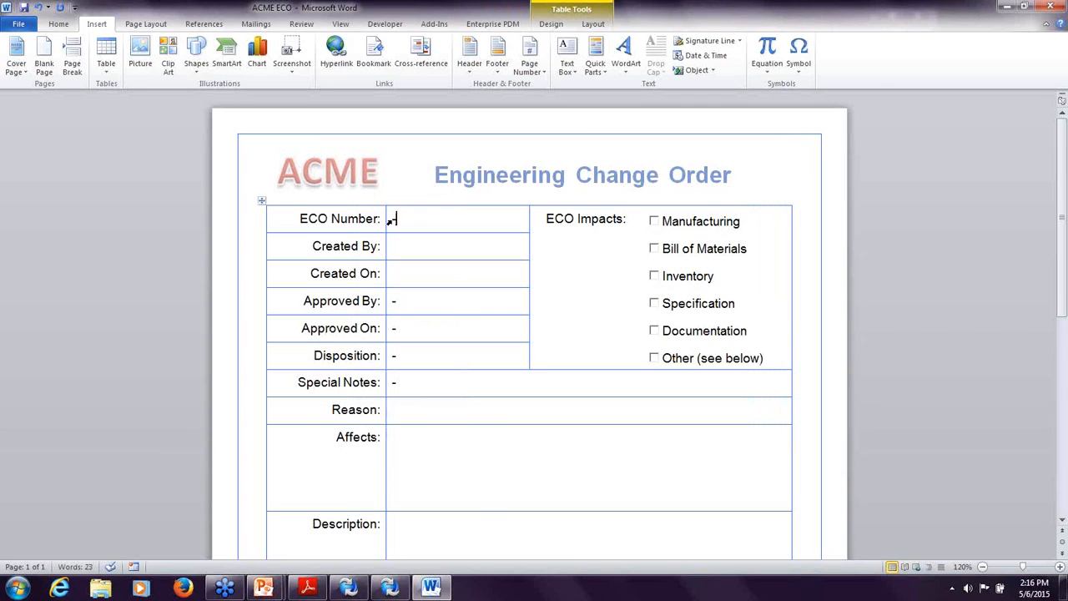
double_click(395, 220)
click(429, 216)
- Insert a DocProperty field linked to the ECO Created By property in the form's Created By cell
click(405, 247)
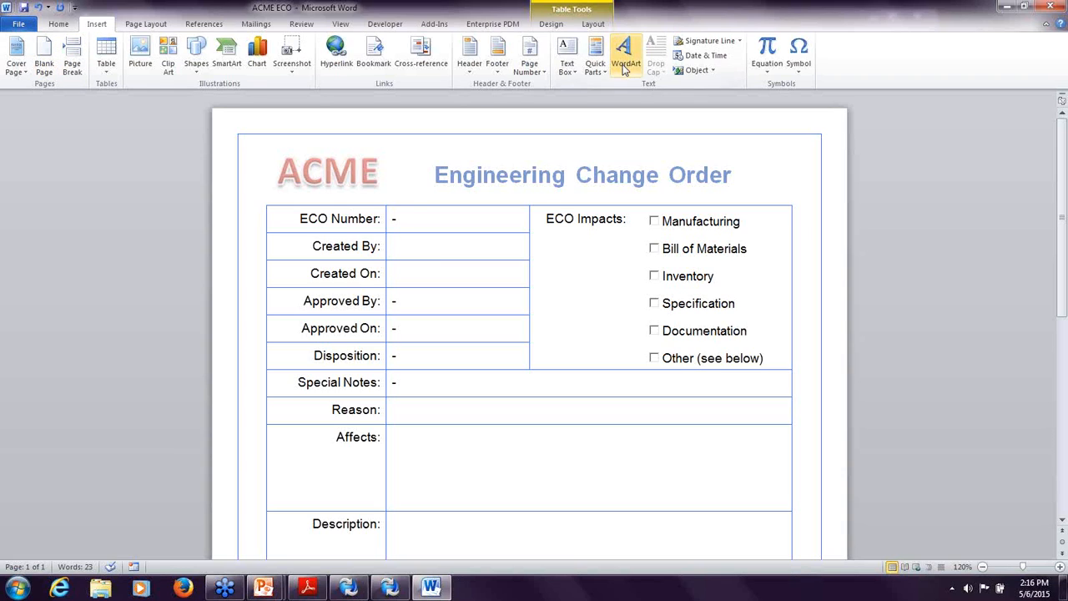
click(596, 69)
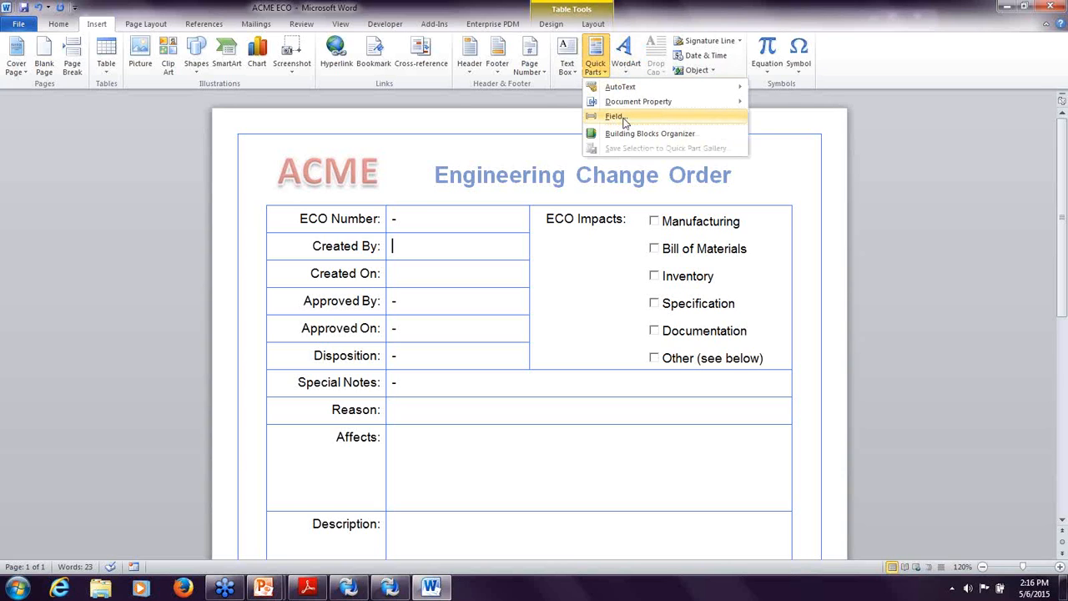
click(622, 118)
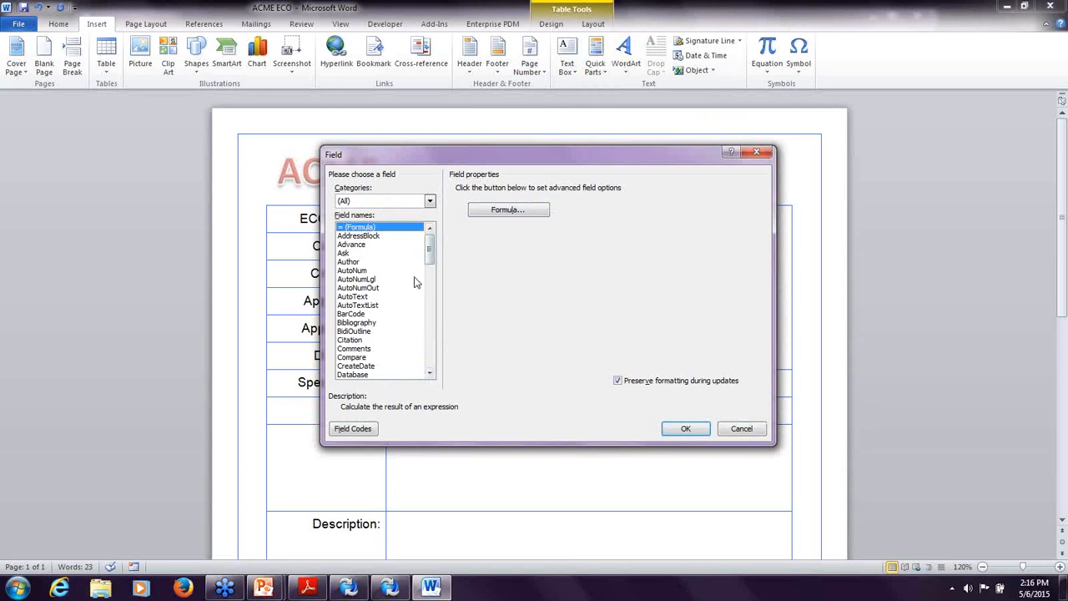
drag(430, 246, 431, 268)
click(386, 288)
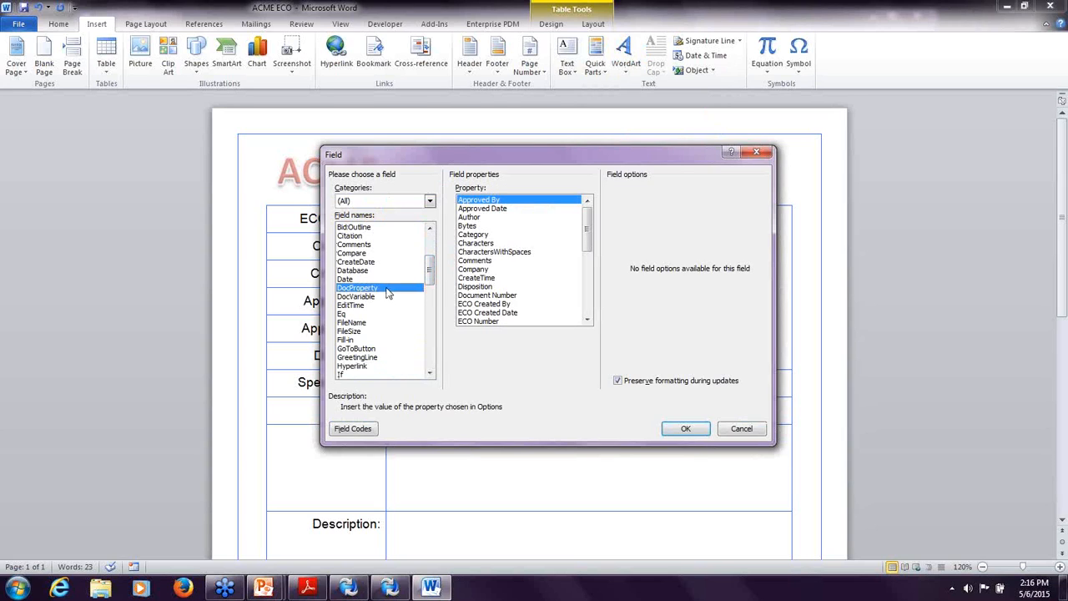
click(504, 304)
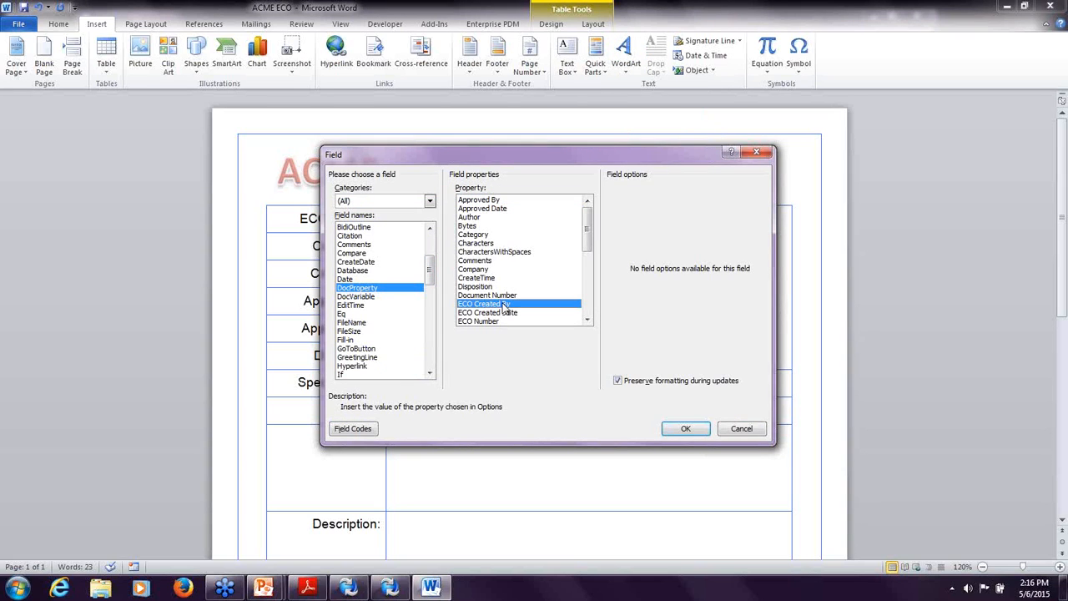
click(686, 429)
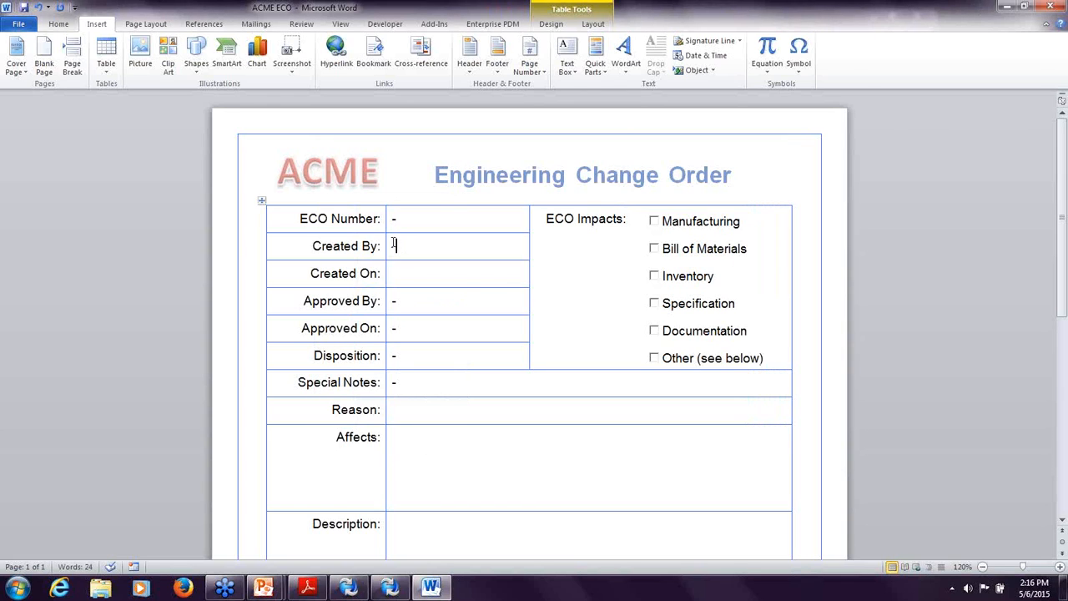
text(-)
- Insert a DocProperty field linked to the ECO Created Date property in the form's Created On cell
click(401, 274)
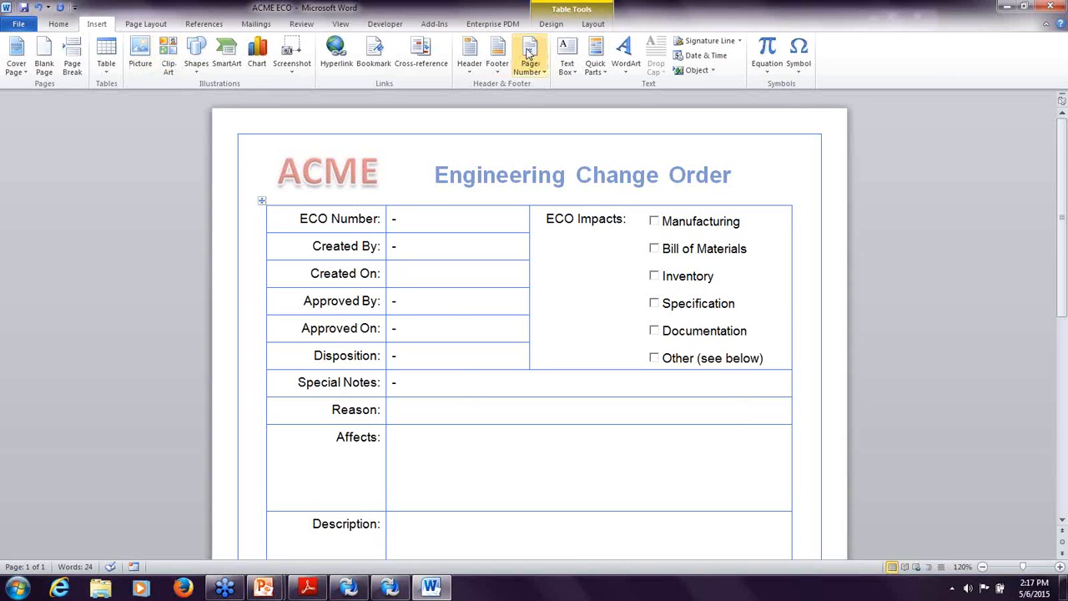
click(595, 72)
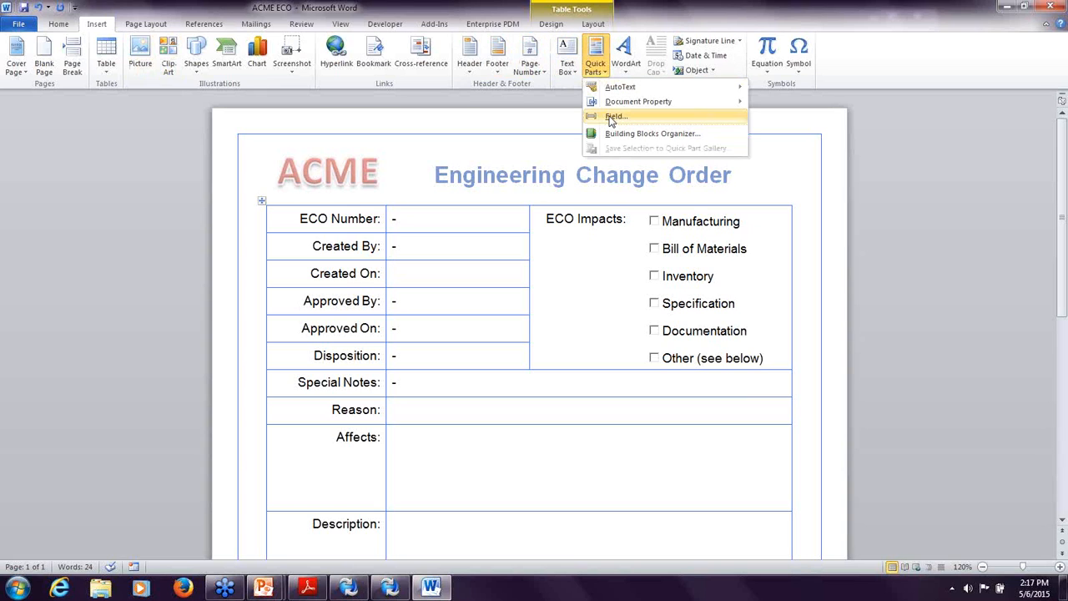
click(614, 117)
scroll(375, 288, down, 4)
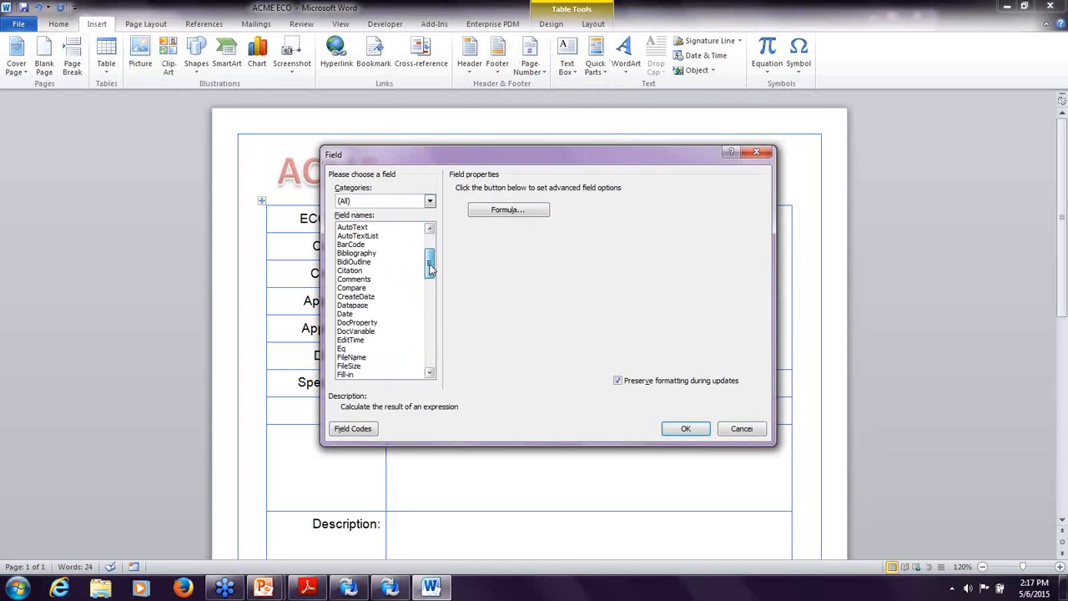
click(359, 297)
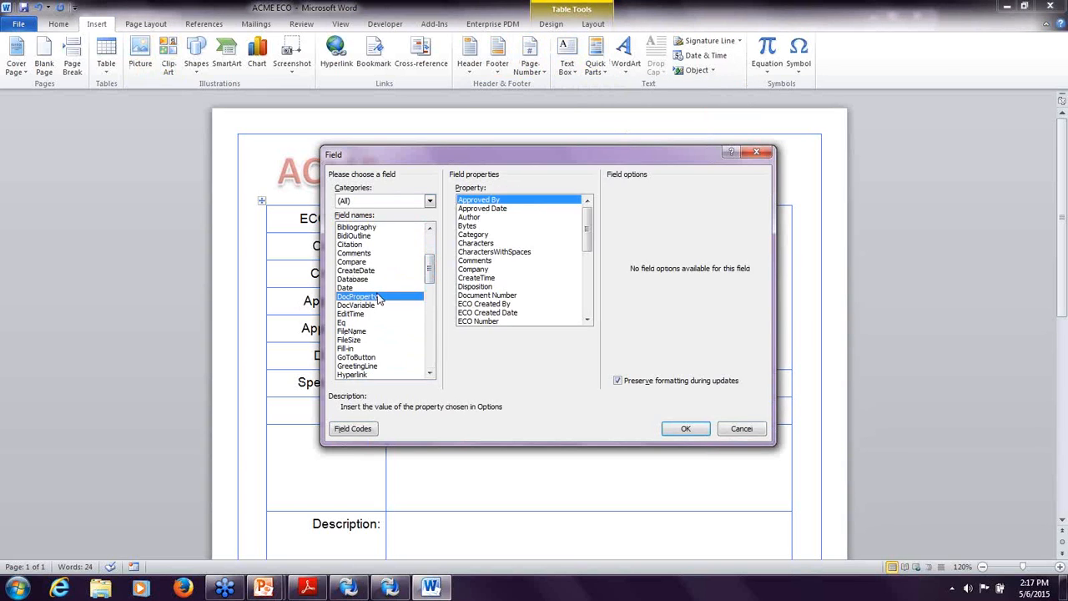
click(484, 313)
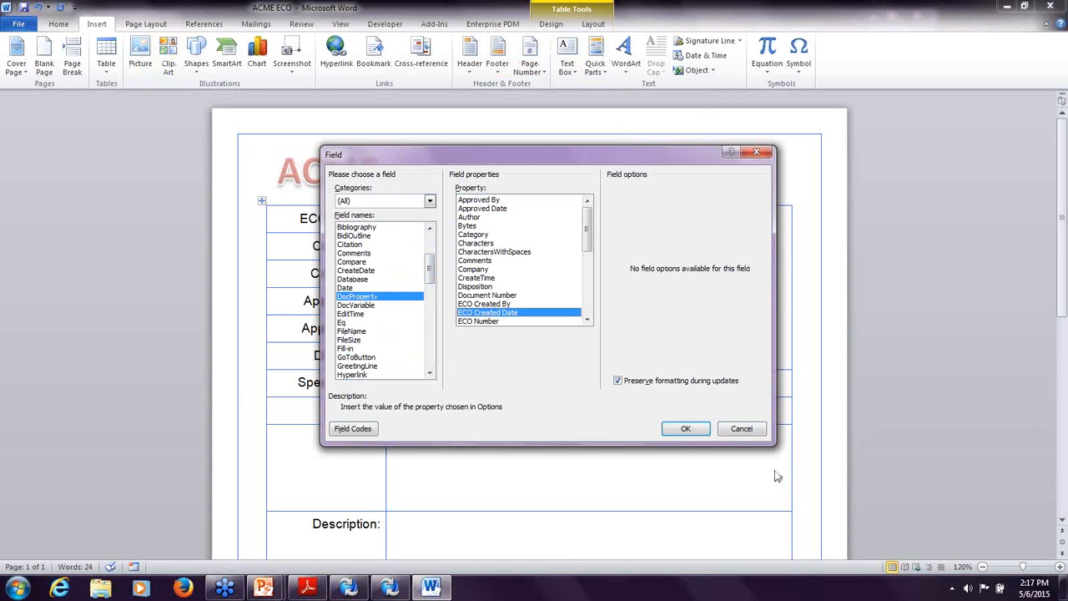
click(686, 429)
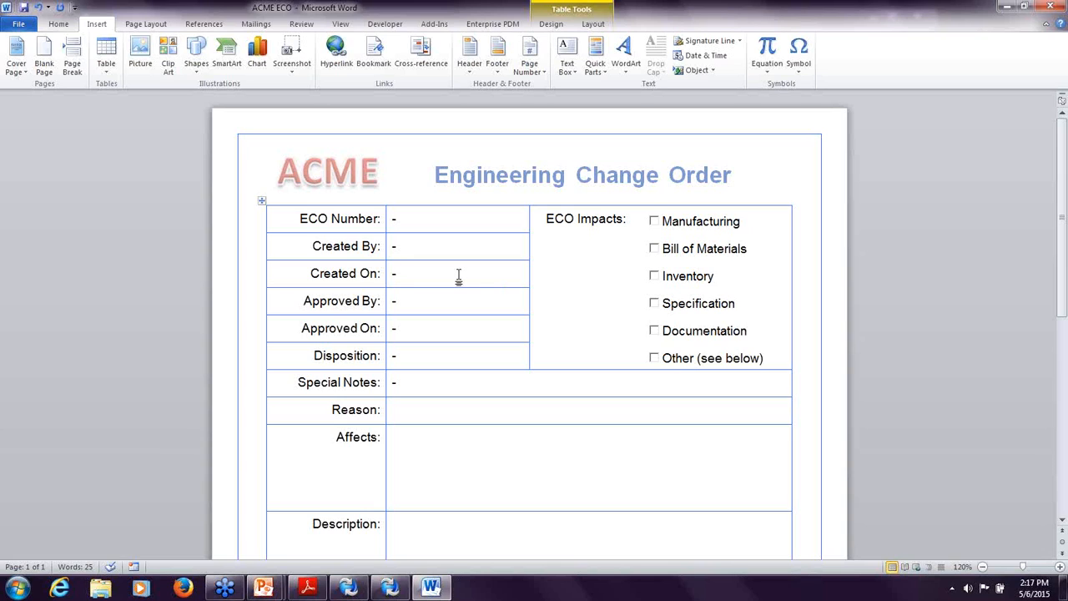
click(458, 277)
- Check the Developer entry in the ribbon customization options and accept the dialog
click(386, 25)
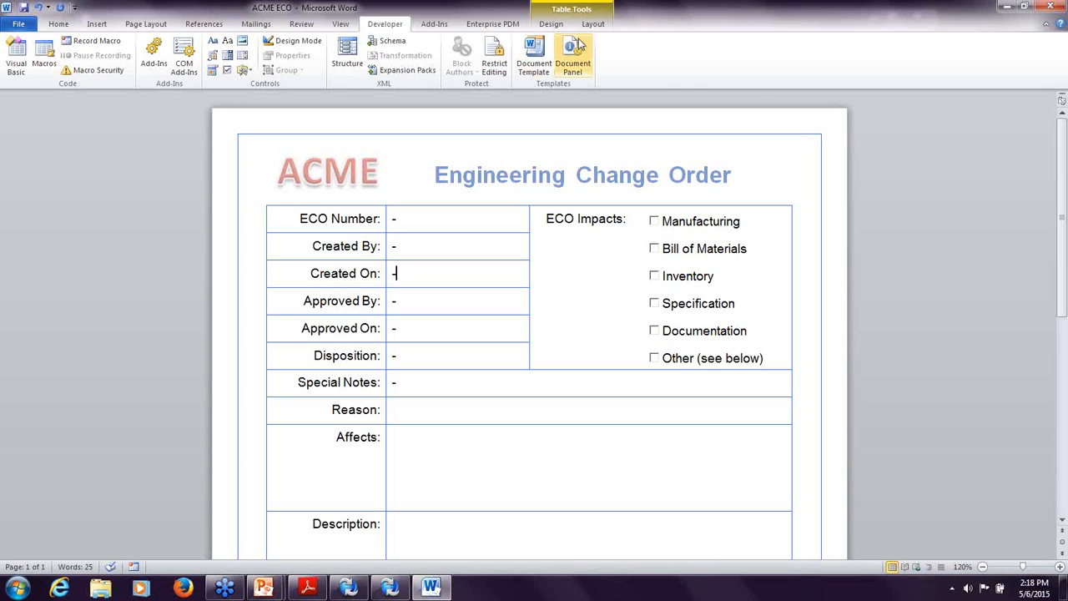
right_click(681, 72)
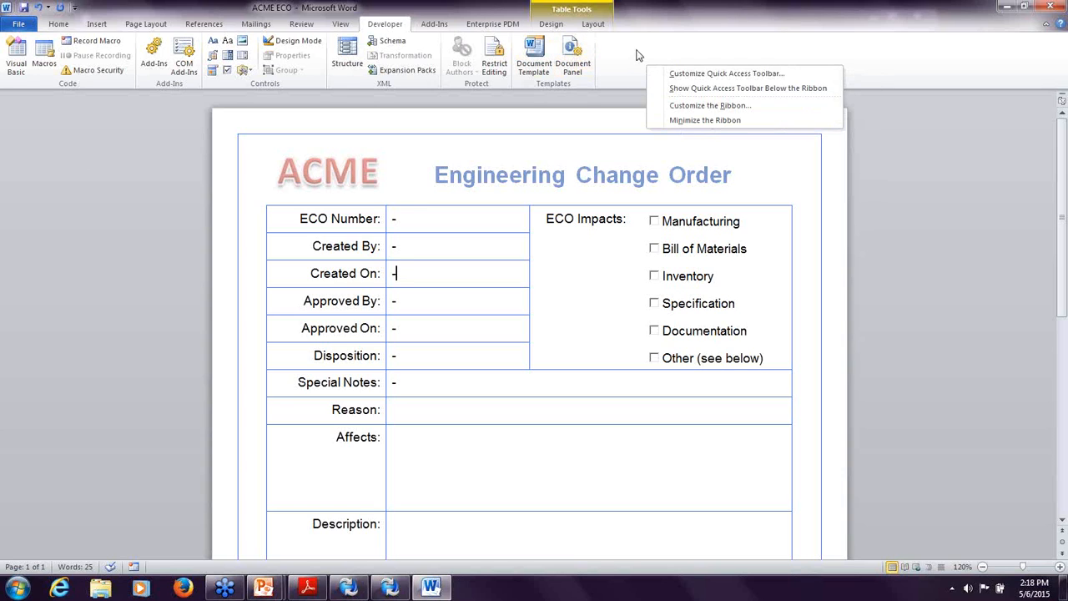
right_click(618, 65)
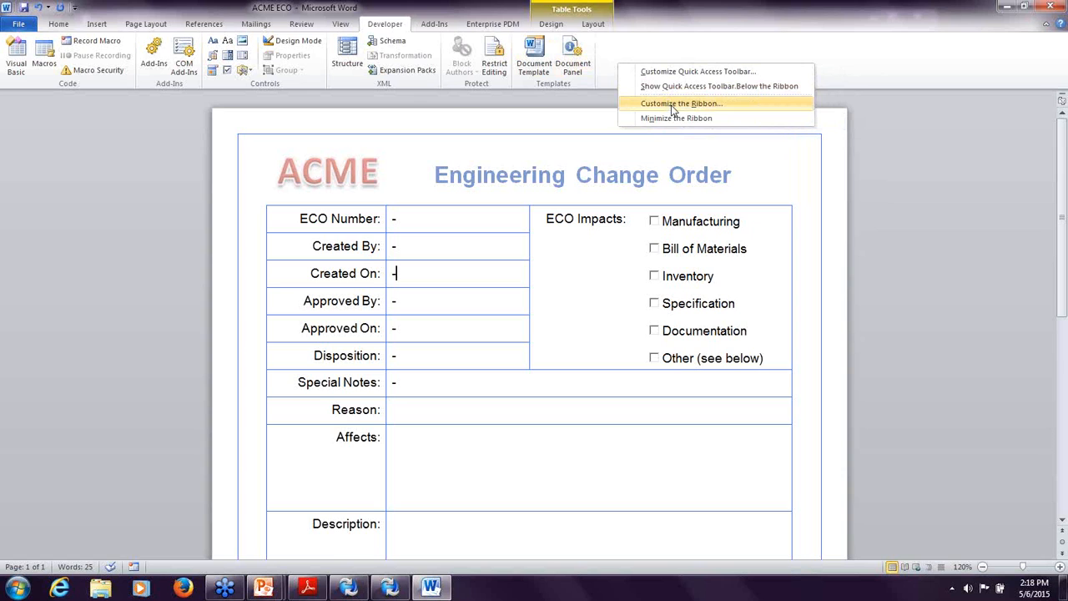
click(672, 103)
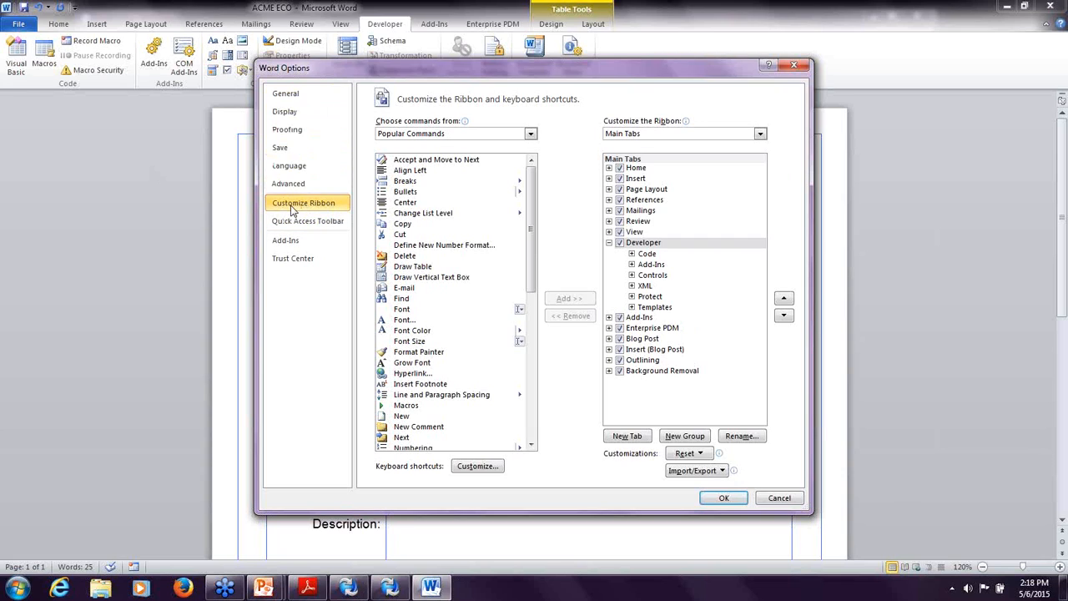
click(608, 242)
click(608, 242)
click(723, 499)
- Open the Macros dialog and set the macro location to ACME ECO (document)
click(44, 58)
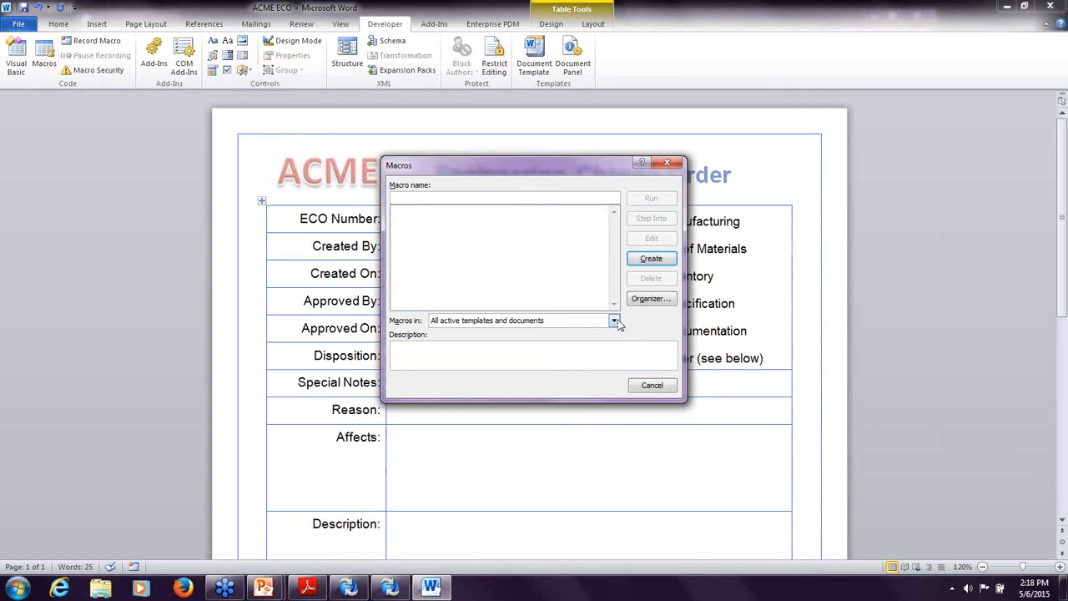
click(614, 320)
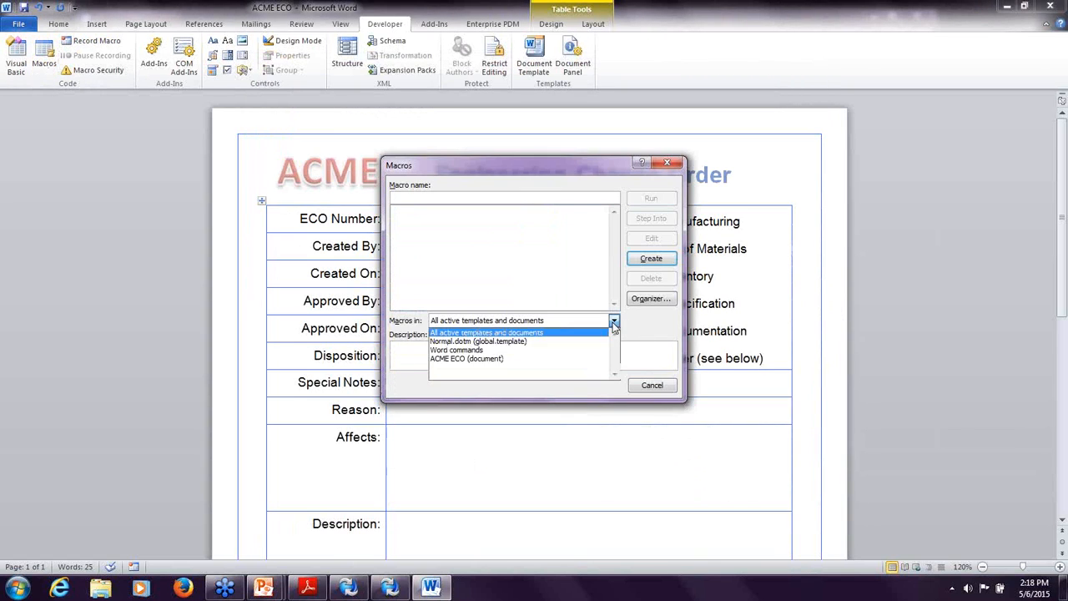
click(480, 368)
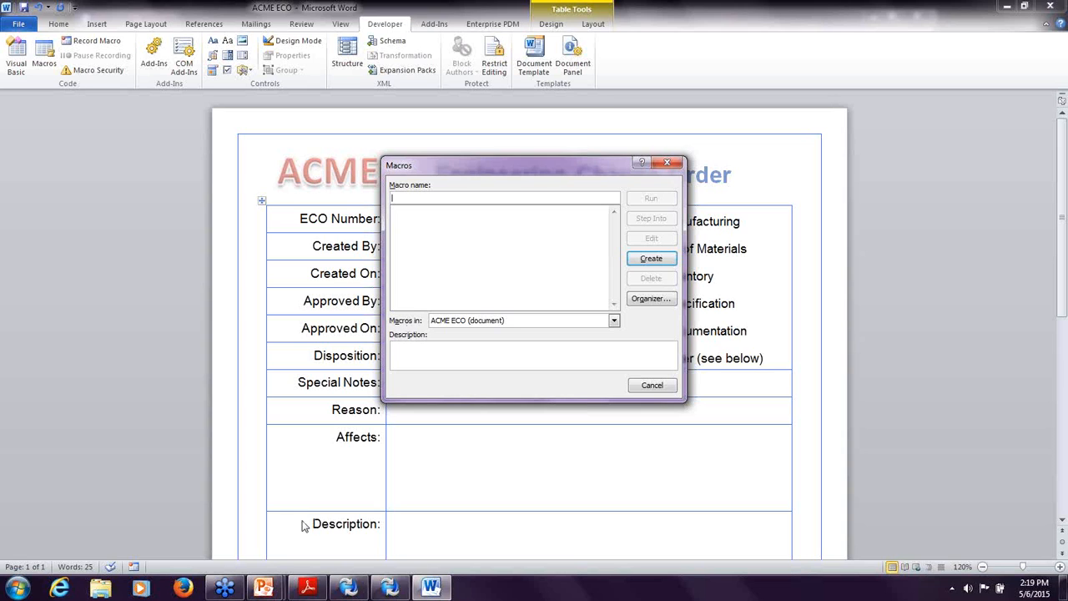
- Switch to the Administration Guide in Adobe Reader, maximize it, and look up its file in SOLIDWORKS Enterprise PDM's Lang\GB program folder
click(308, 587)
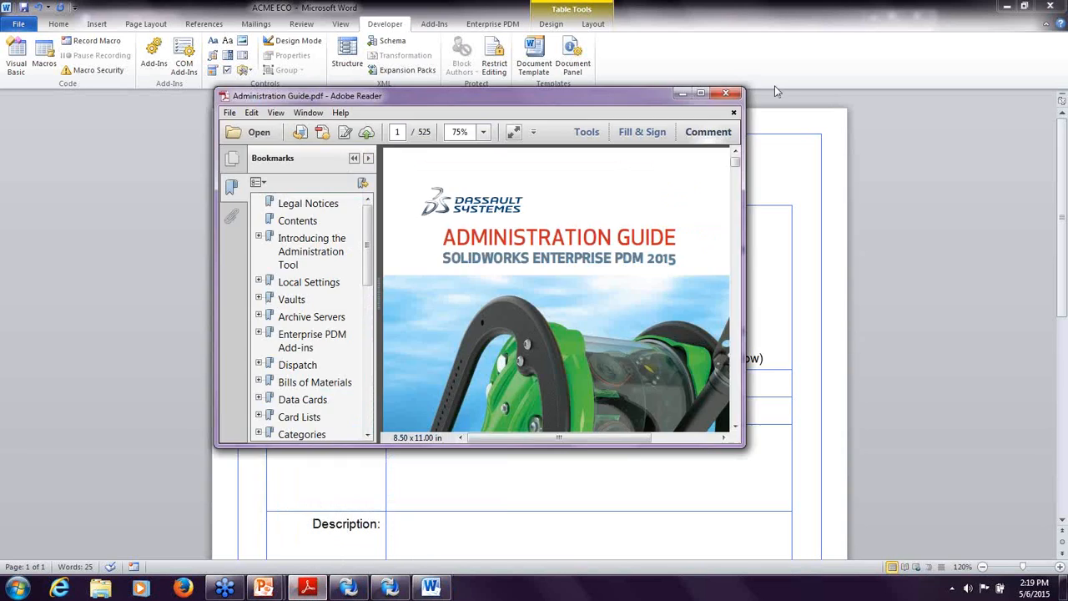
click(705, 92)
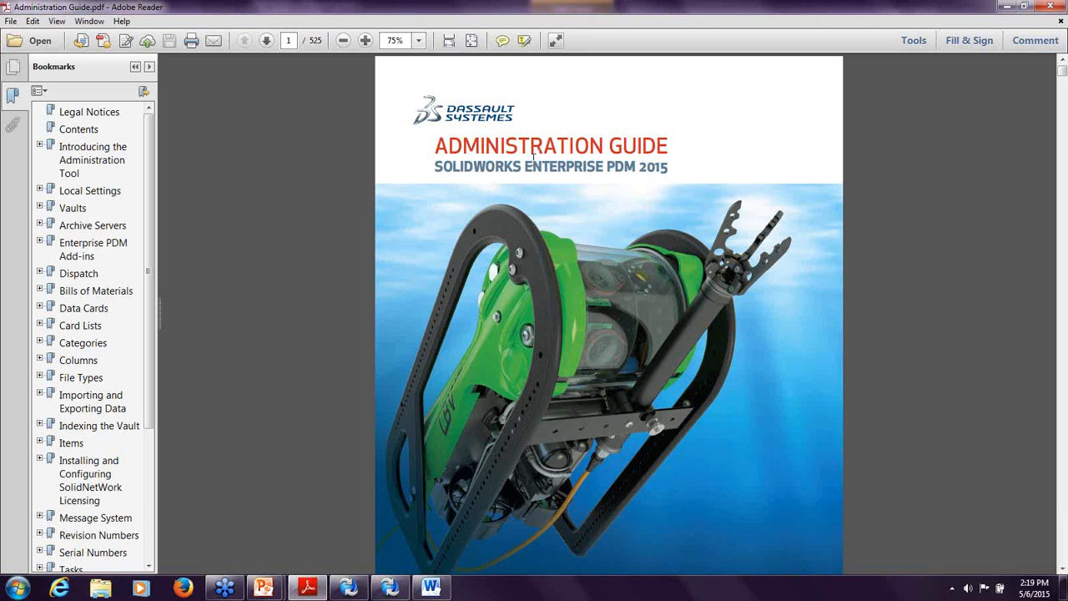
click(98, 589)
click(131, 381)
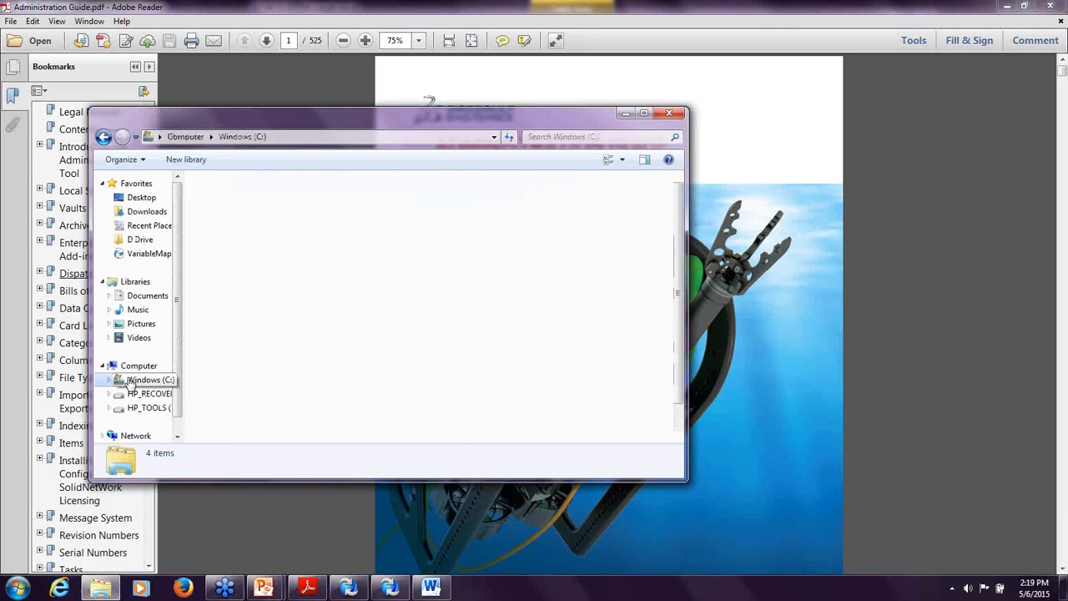
double_click(234, 282)
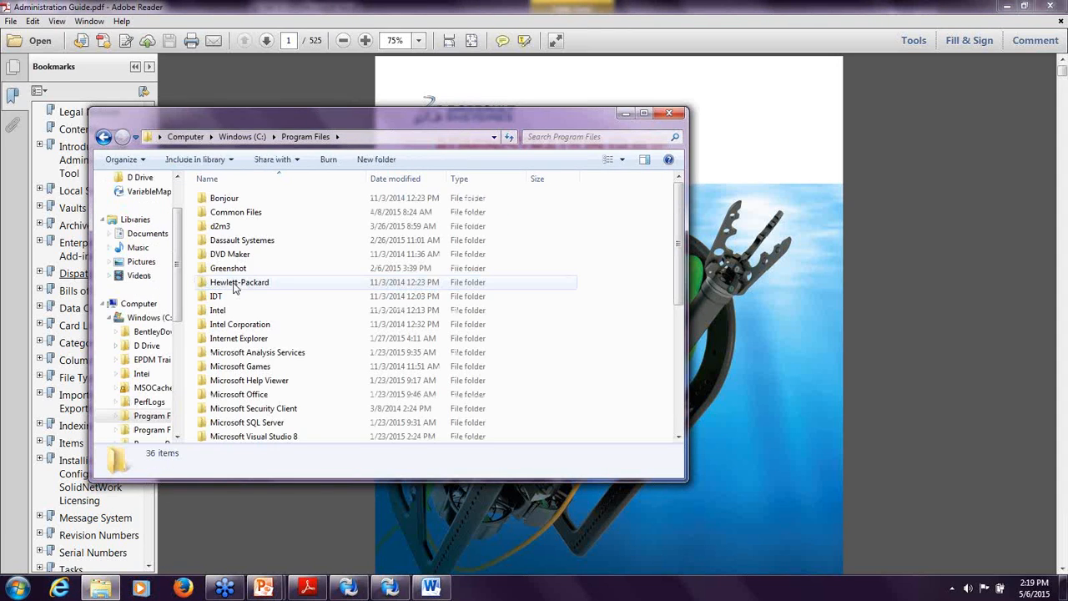
scroll(263, 282, down, 6)
click(259, 282)
double_click(259, 282)
double_click(253, 282)
click(240, 276)
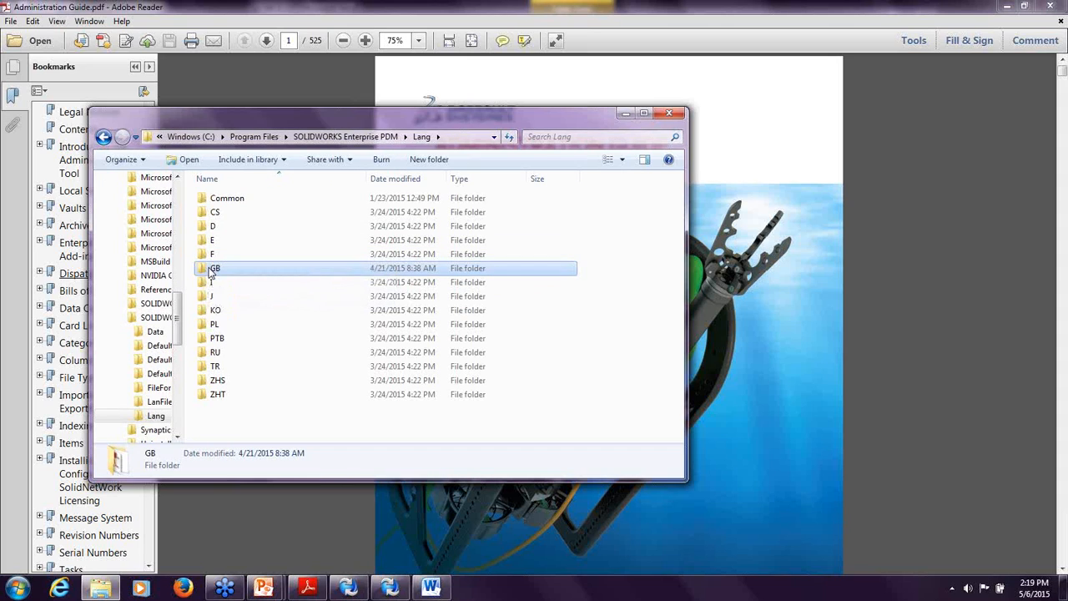
double_click(217, 271)
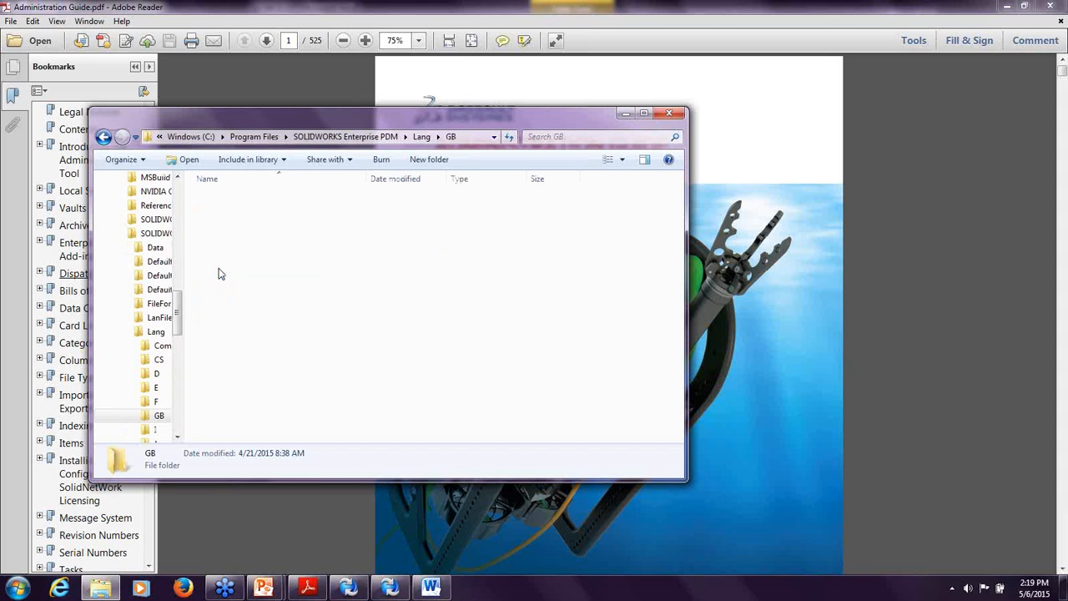
click(244, 228)
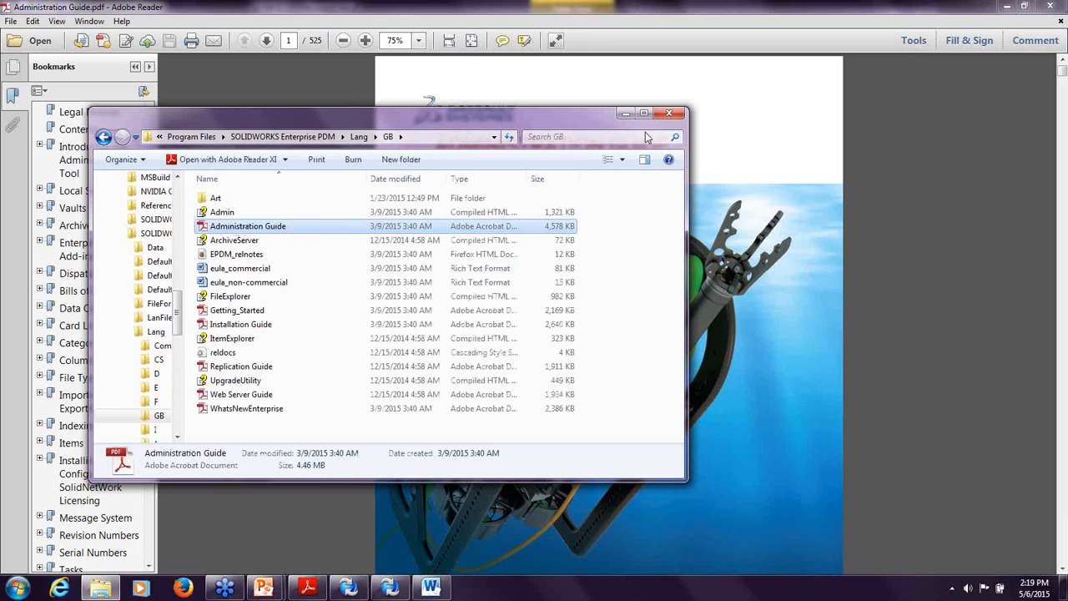
click(666, 114)
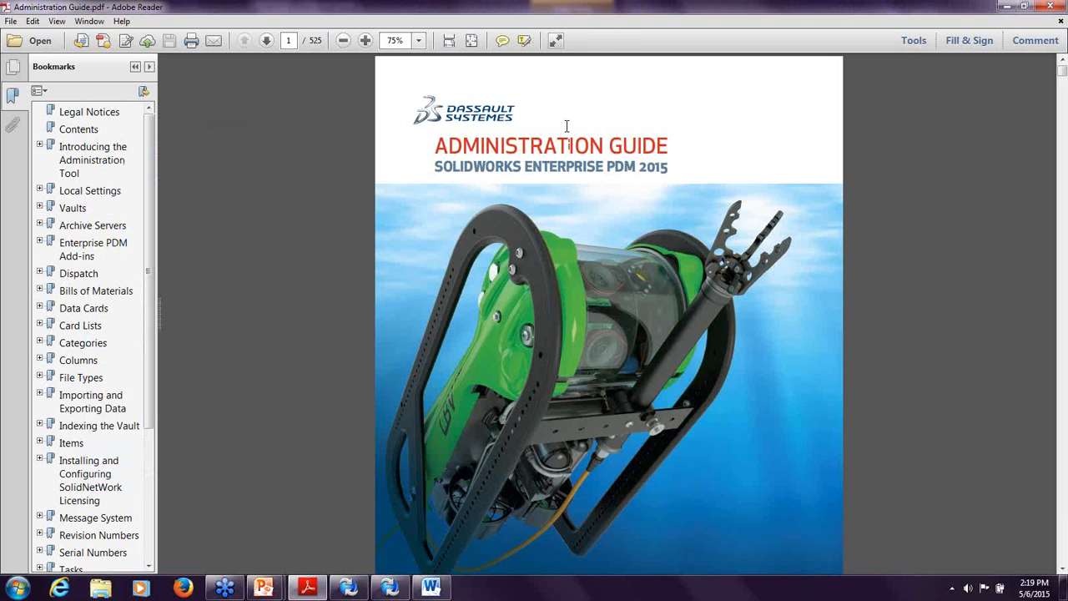
- Search the Administration Guide for "variable mapping" and open the "Variable Mapping - Microsoft Office Files" section from the contents
key(ctrl+f)
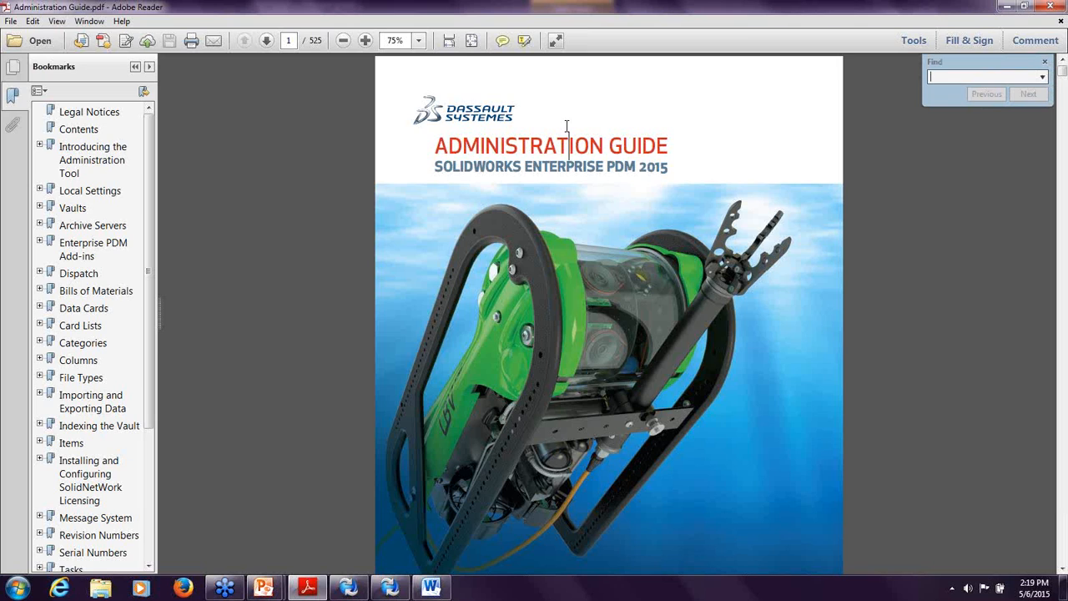
text(variable mapp)
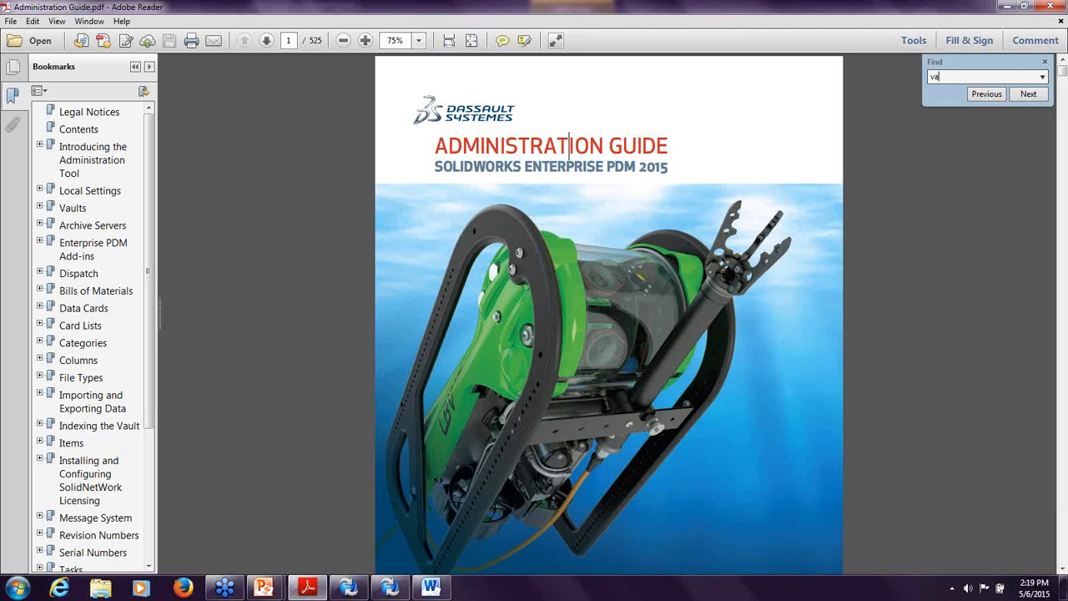
text(ing)
key(Return)
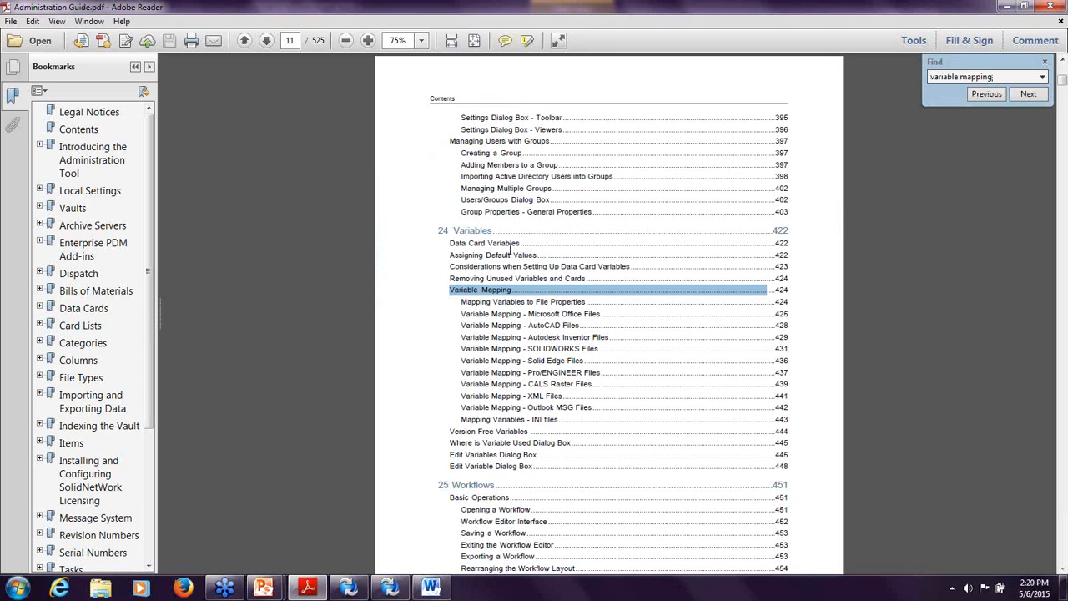
click(559, 314)
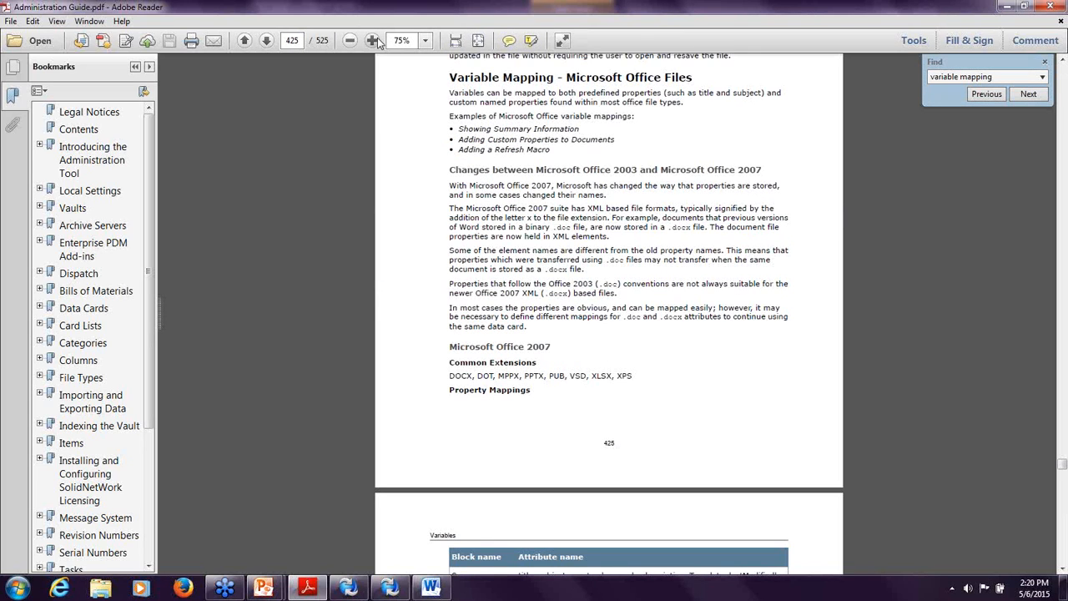
- Examine the Microsoft Office 2007 and 2003 property mapping tables at 100% zoom, down to the related topics
click(373, 41)
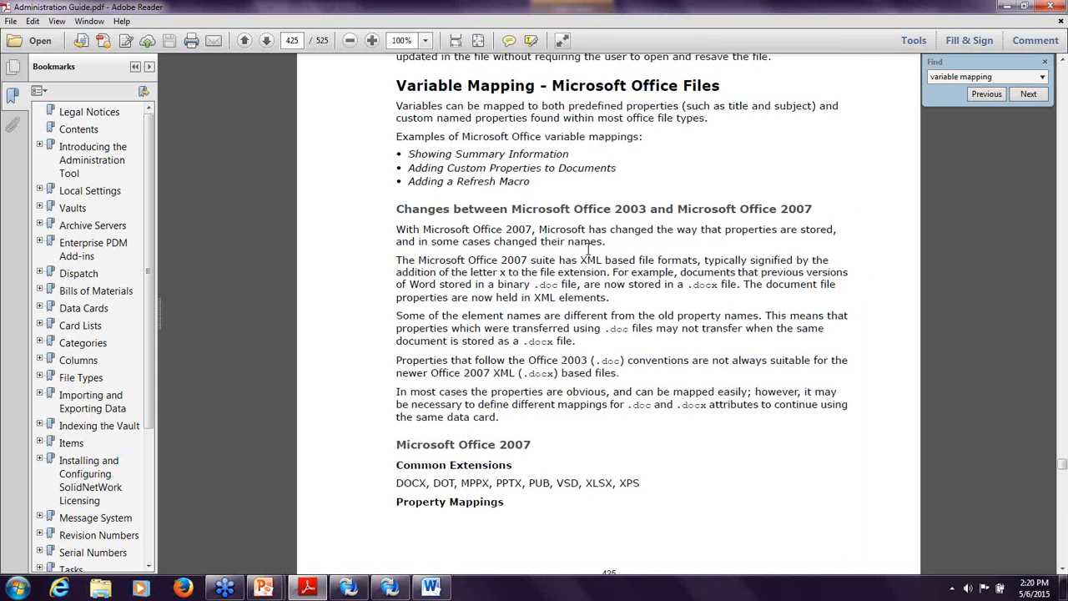
scroll(588, 248, down, 10)
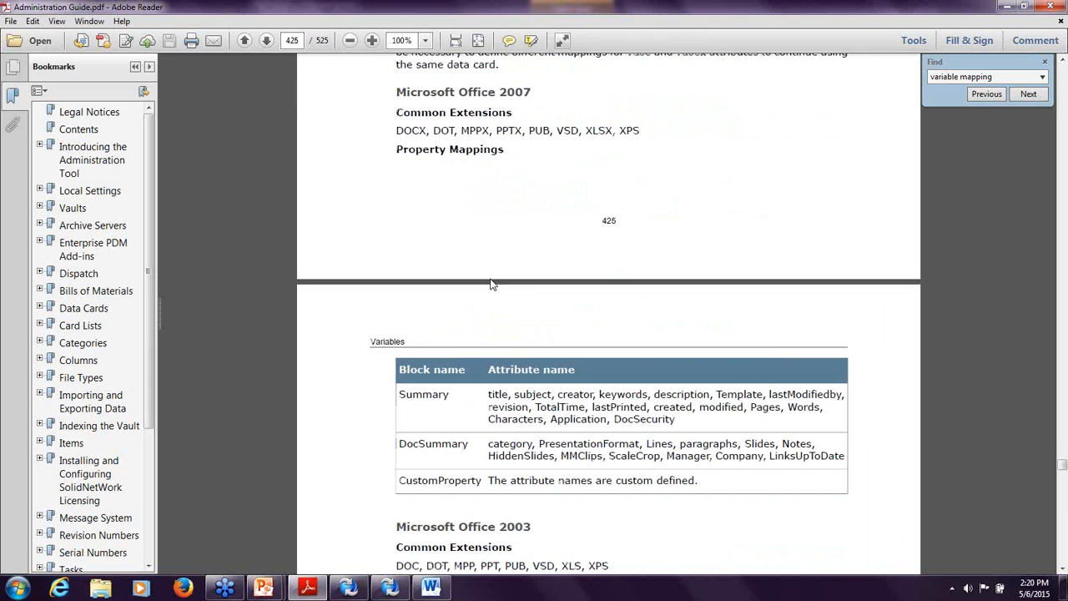
drag(417, 208, 434, 205)
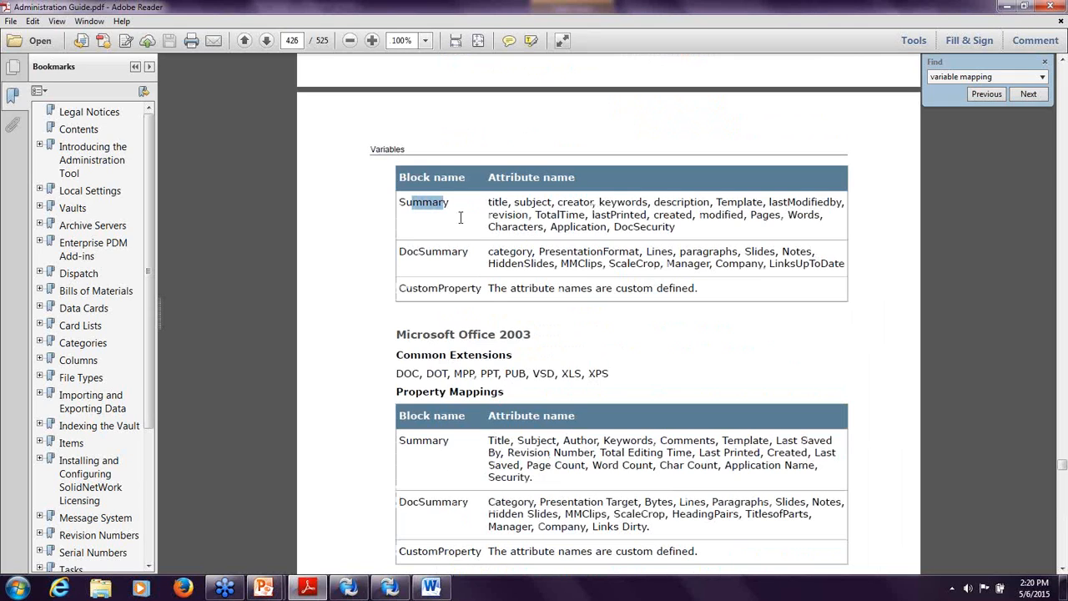
click(433, 205)
drag(510, 288, 696, 290)
click(681, 294)
scroll(681, 295, down, 1)
scroll(681, 297, down, 6)
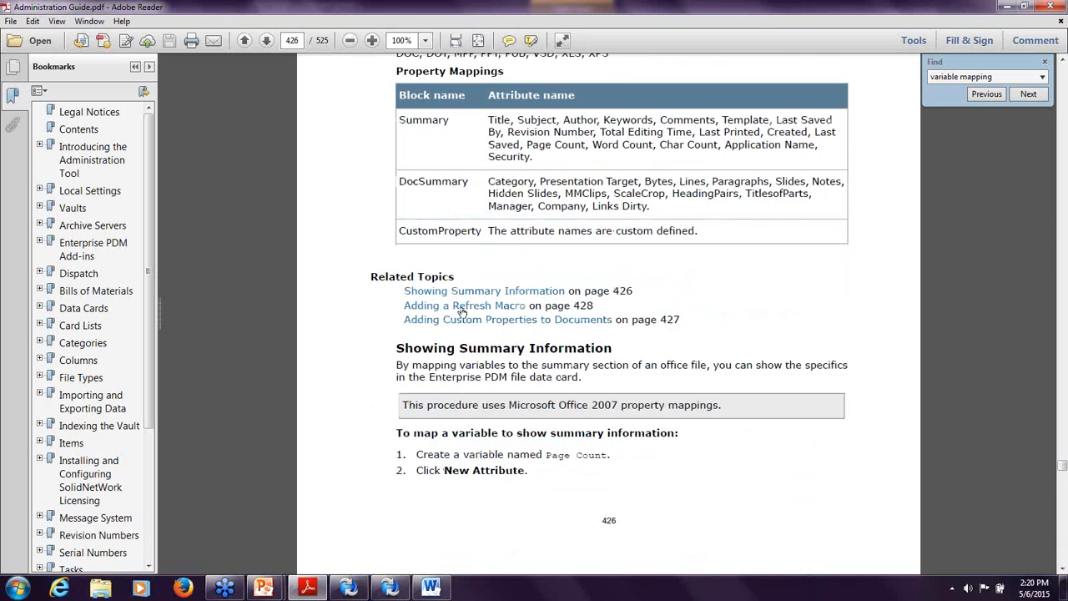
- Open the related topic "Adding a Refresh Macro" in the Administration Guide and examine its procedure and macro name instructions
click(461, 309)
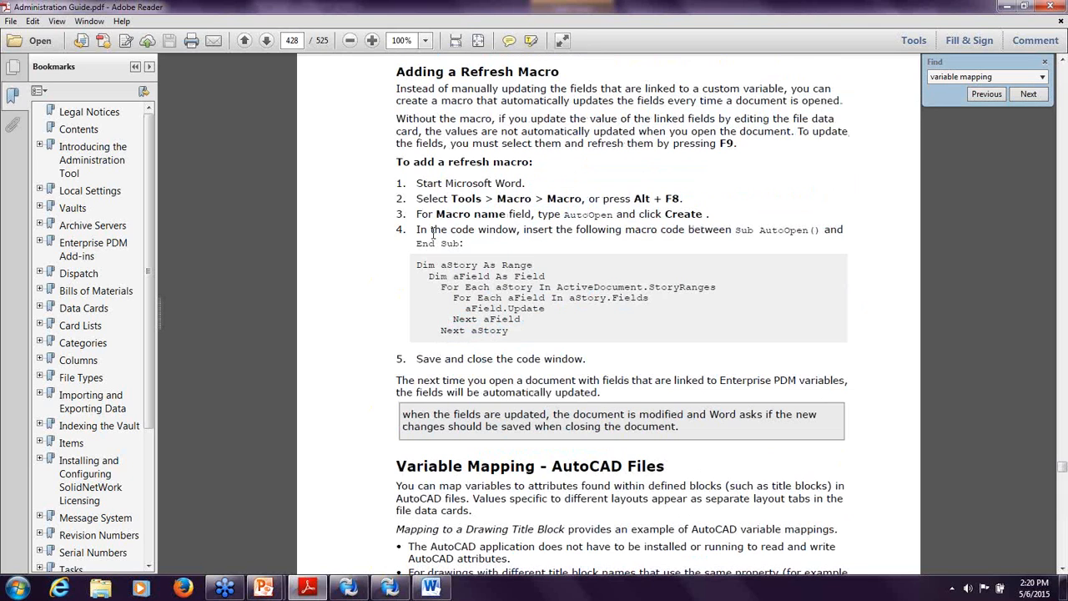
drag(397, 70, 805, 451)
click(805, 452)
drag(561, 213, 632, 227)
click(598, 268)
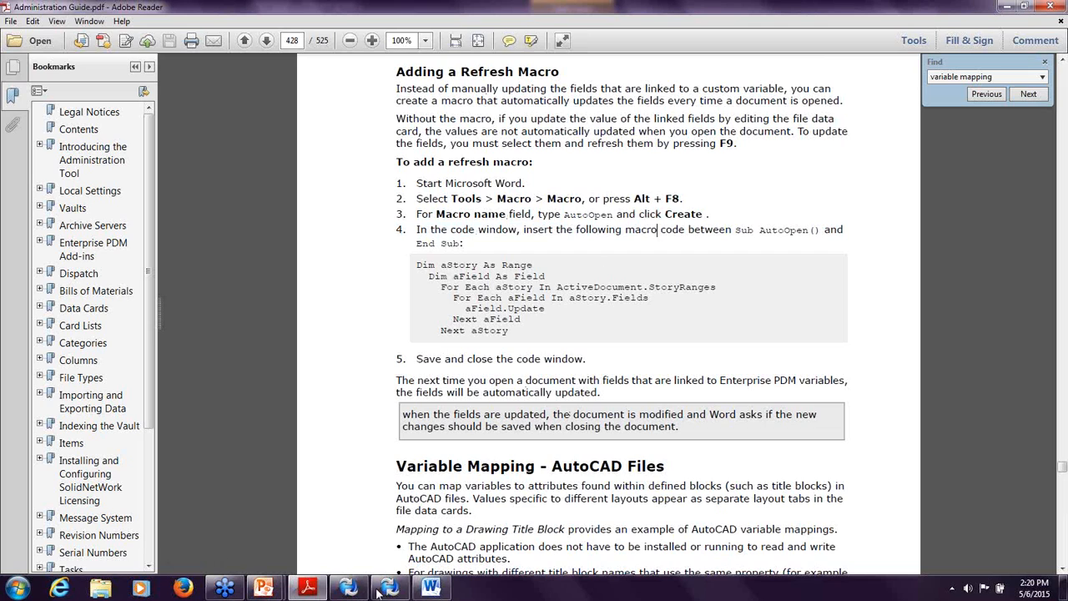
- Switch back to Word and create a macro named AutoOpen in the ACME ECO document
click(423, 594)
text(Uat)
key(BackSpace)
key(BackSpace)
key(BackSpace)
text(AutoOpen)
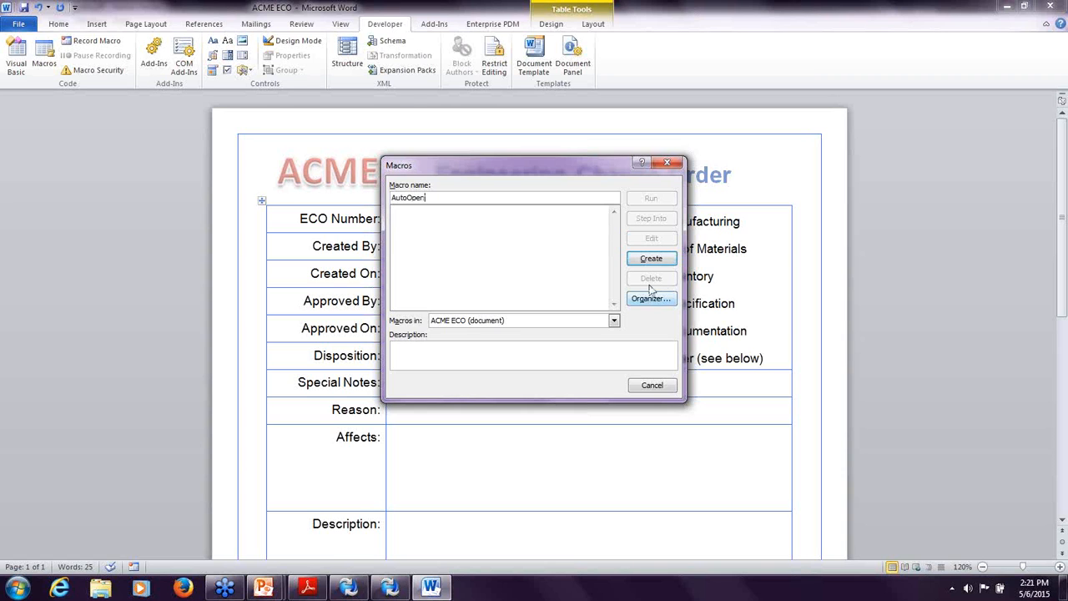
click(648, 265)
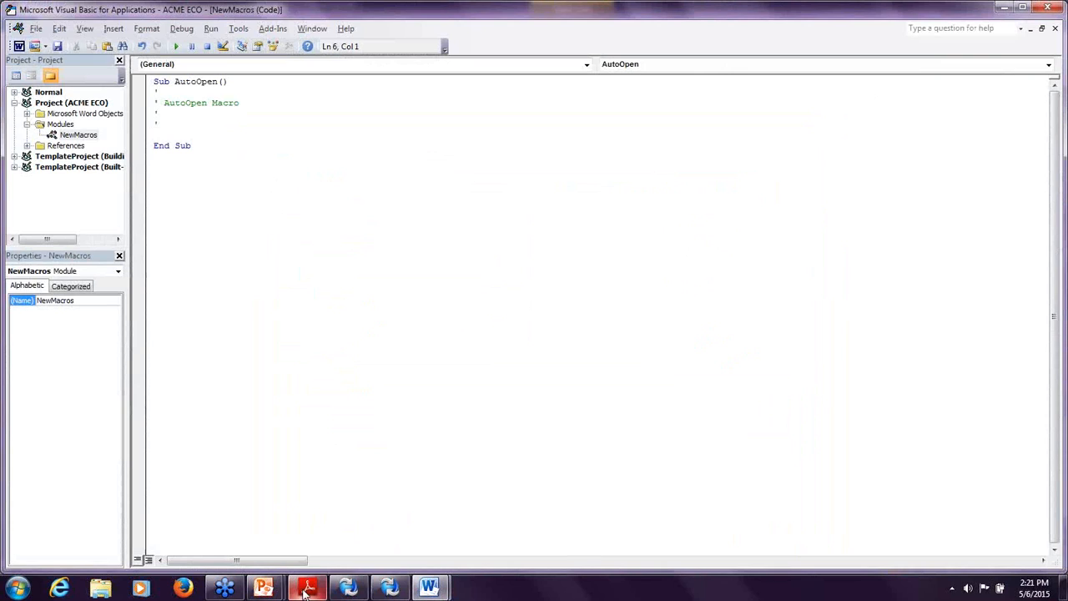
- Switch to the Administration Guide, resize its window over the code editor, and copy the full refresh macro code from step 4
click(306, 591)
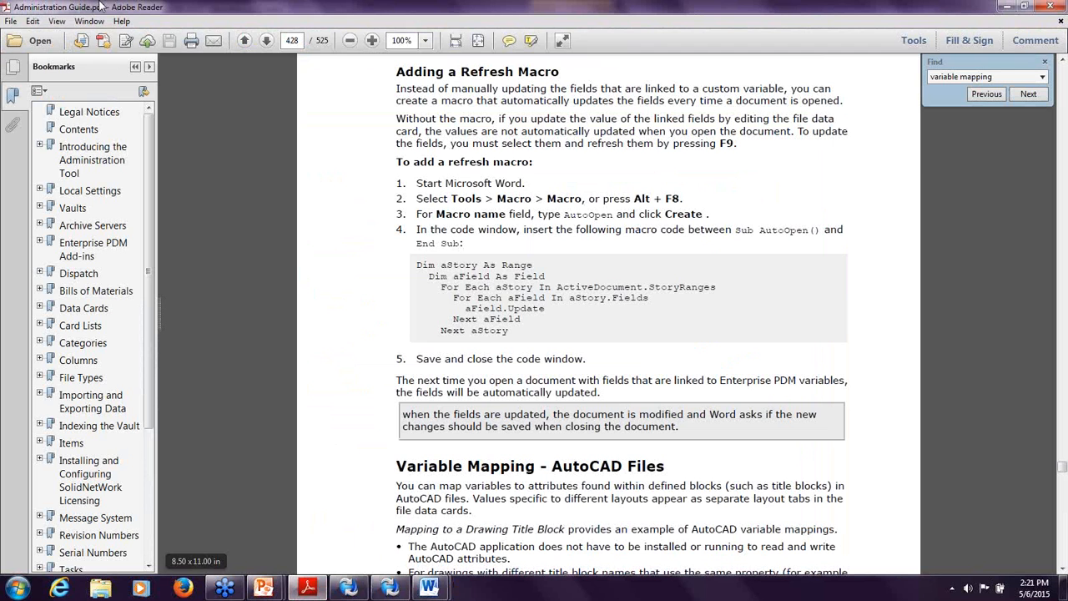
double_click(238, 10)
drag(238, 10, 510, 100)
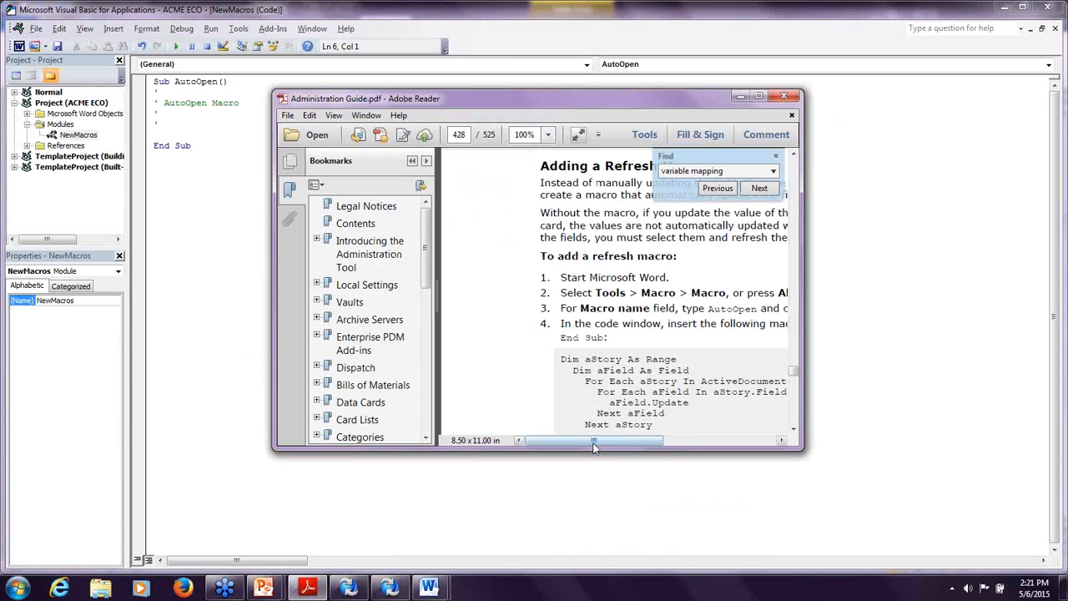
drag(599, 446, 639, 446)
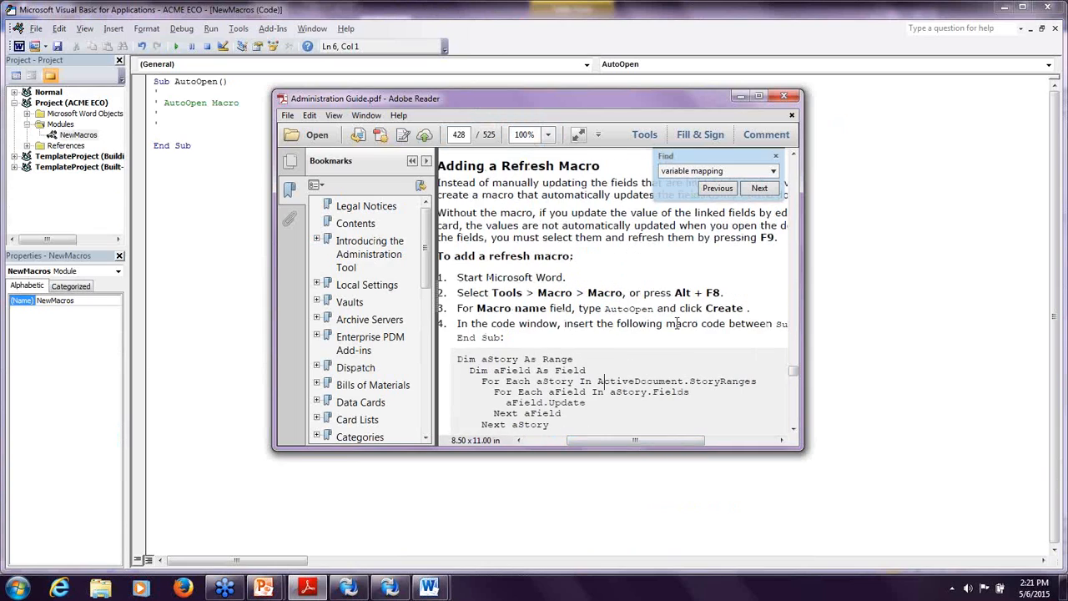
drag(801, 304, 968, 313)
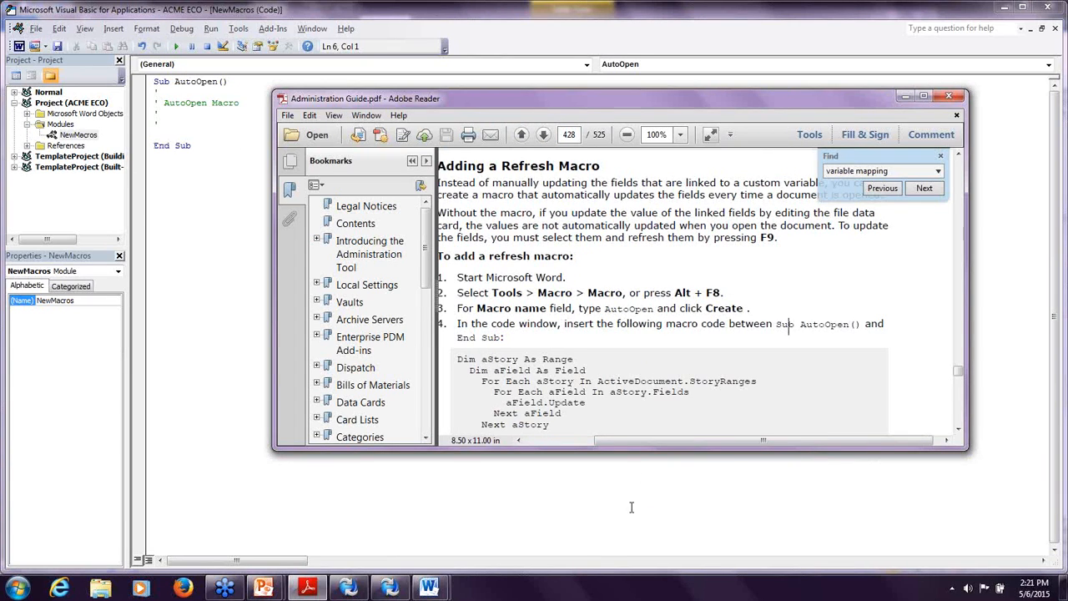
drag(550, 434, 465, 367)
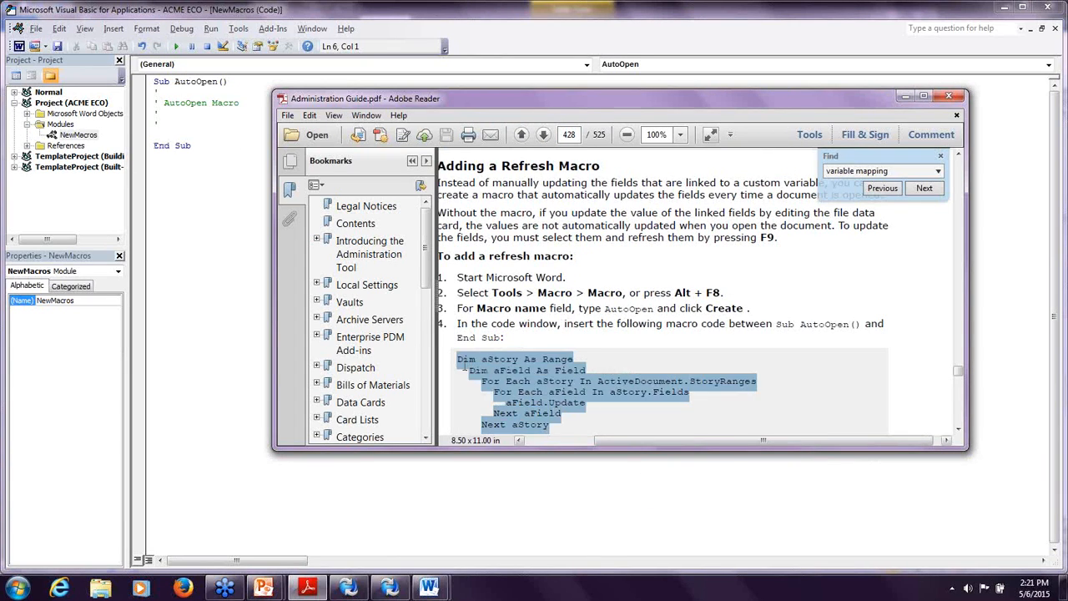
scroll(509, 373, down, 1)
right_click(522, 369)
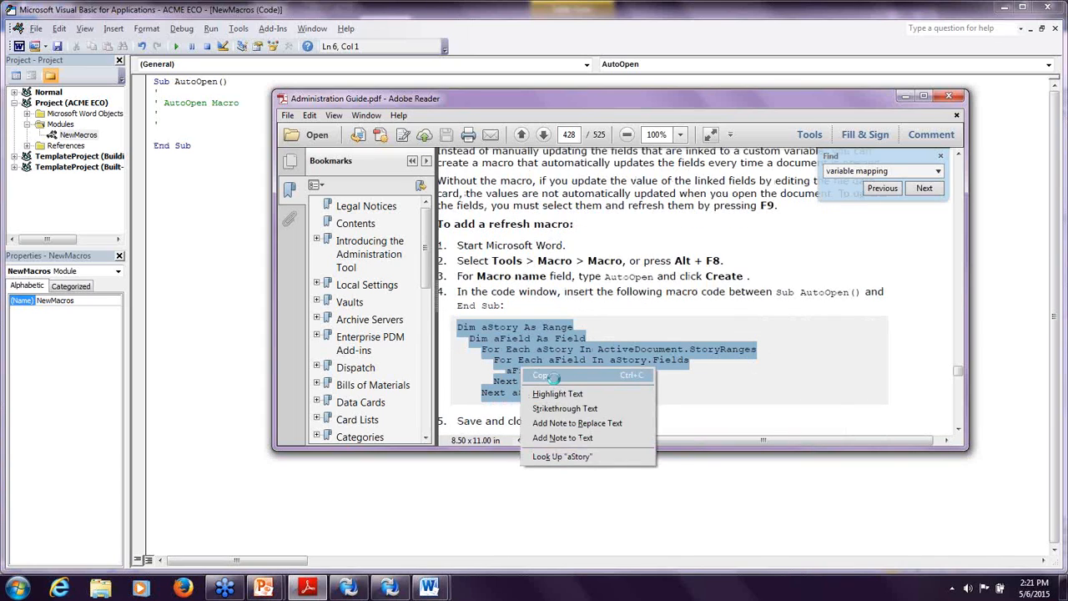
click(554, 379)
- Insert the copied refresh code between Sub AutoOpen() and End Sub, and save and close the code window
right_click(164, 139)
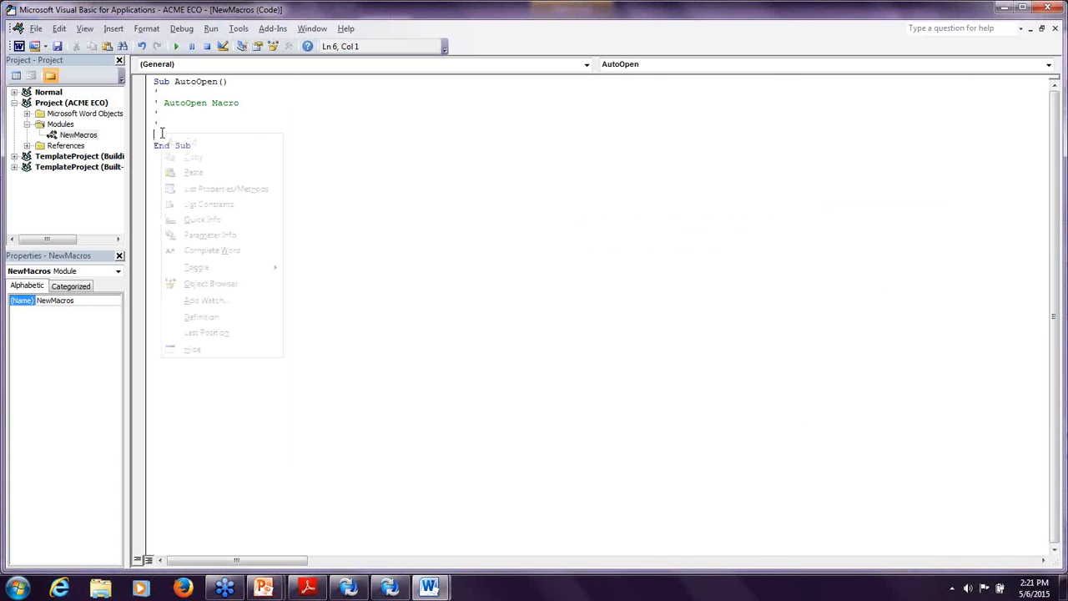
click(191, 171)
key(Return)
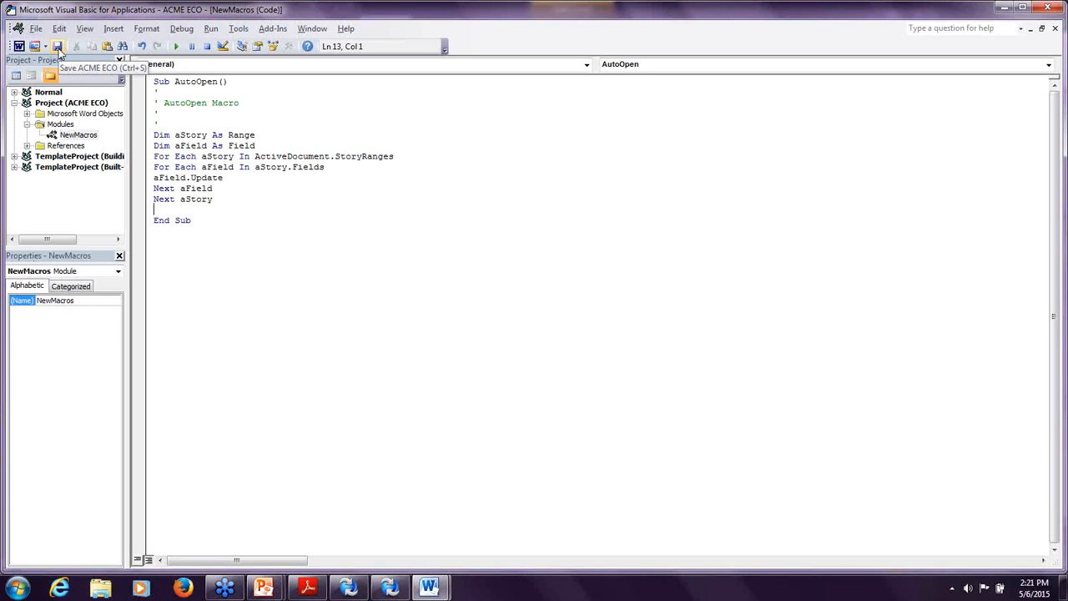
click(1058, 13)
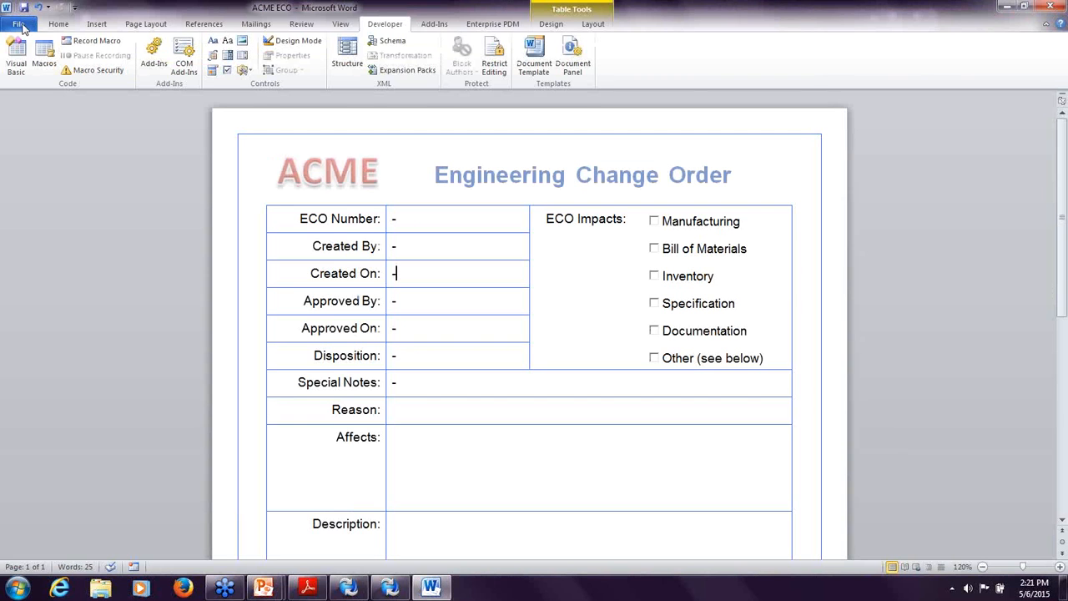
- Check the document's file path and extension, and set the type for saving a copy of ACME ECO to Word Macro-Enabled Document
click(19, 24)
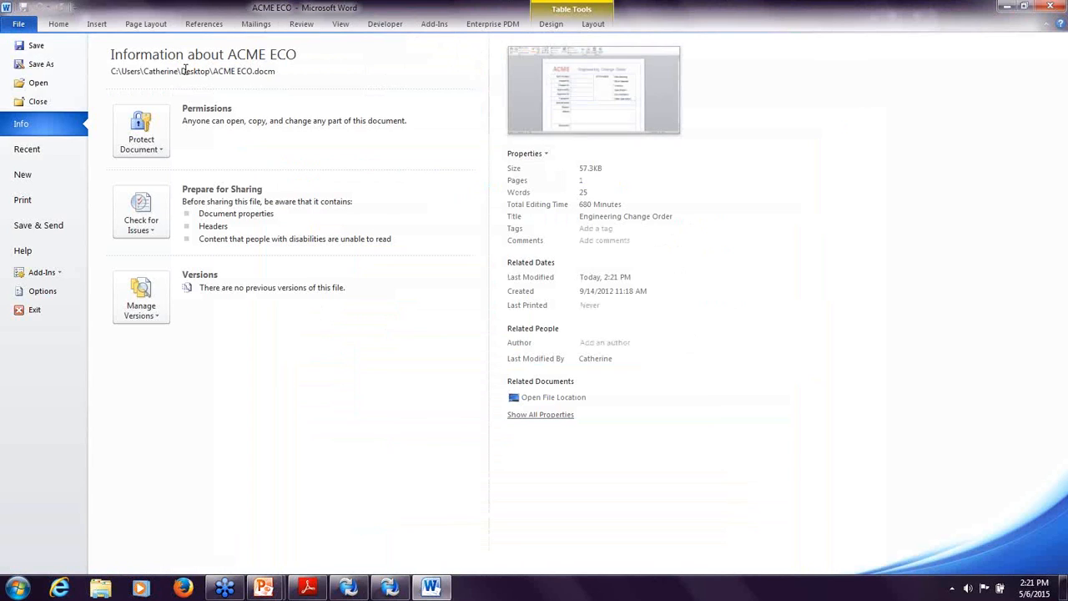
triple_click(259, 72)
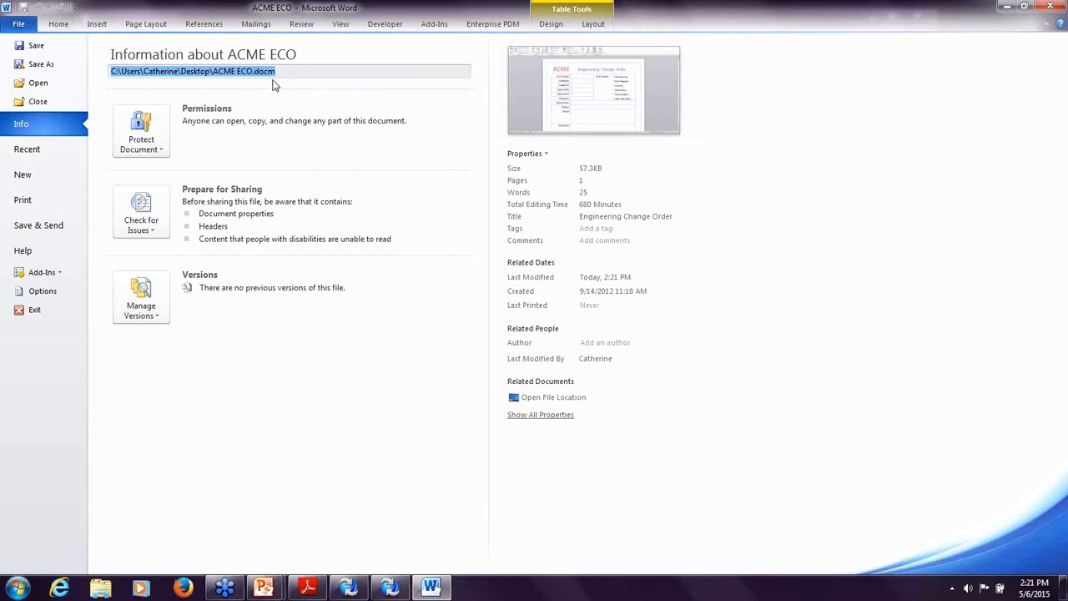
click(39, 69)
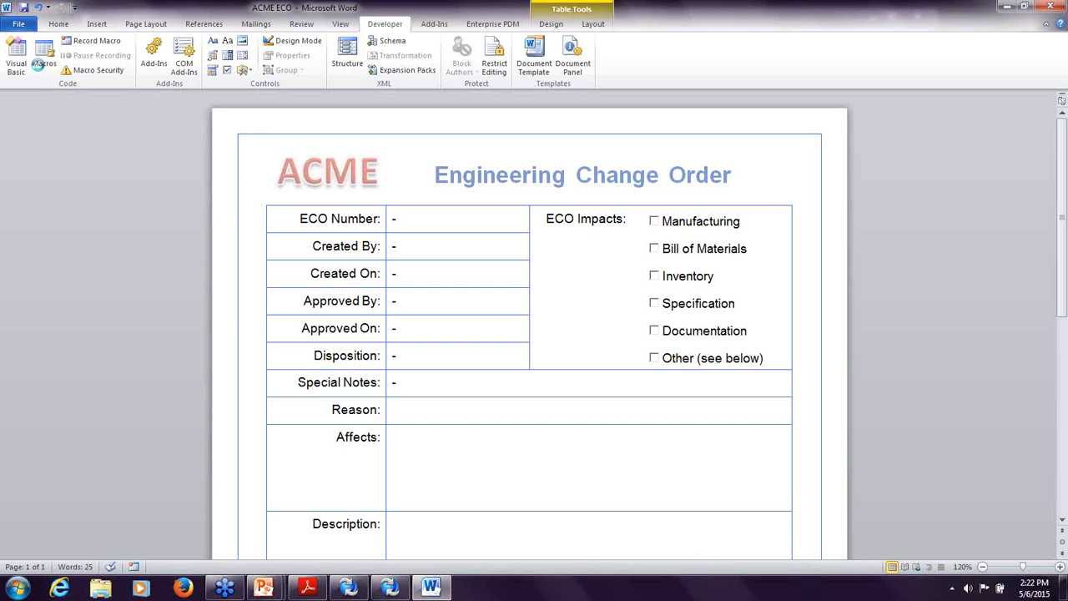
click(230, 246)
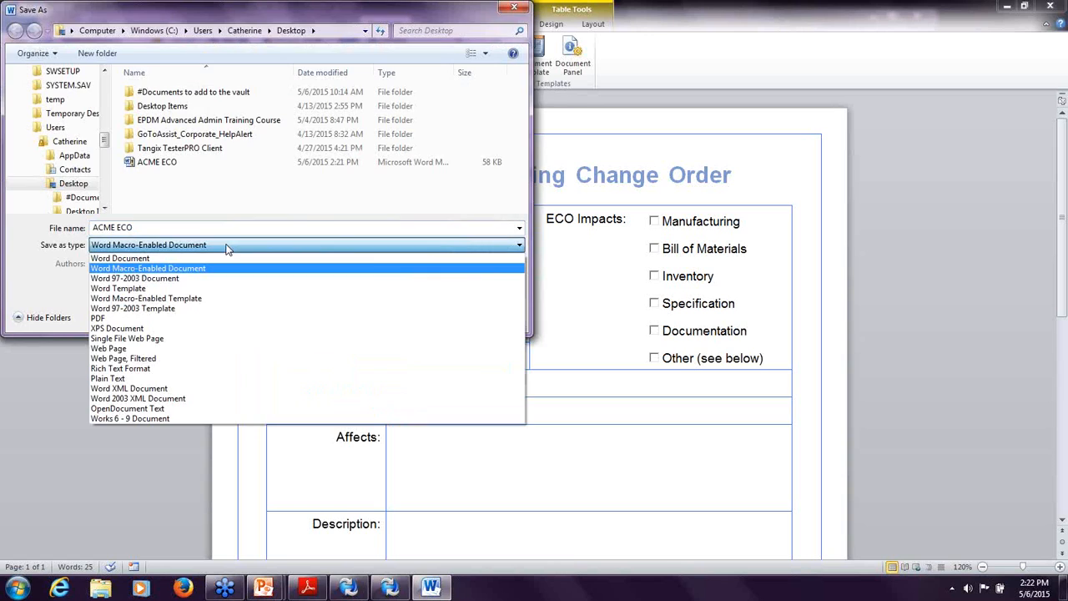
click(191, 268)
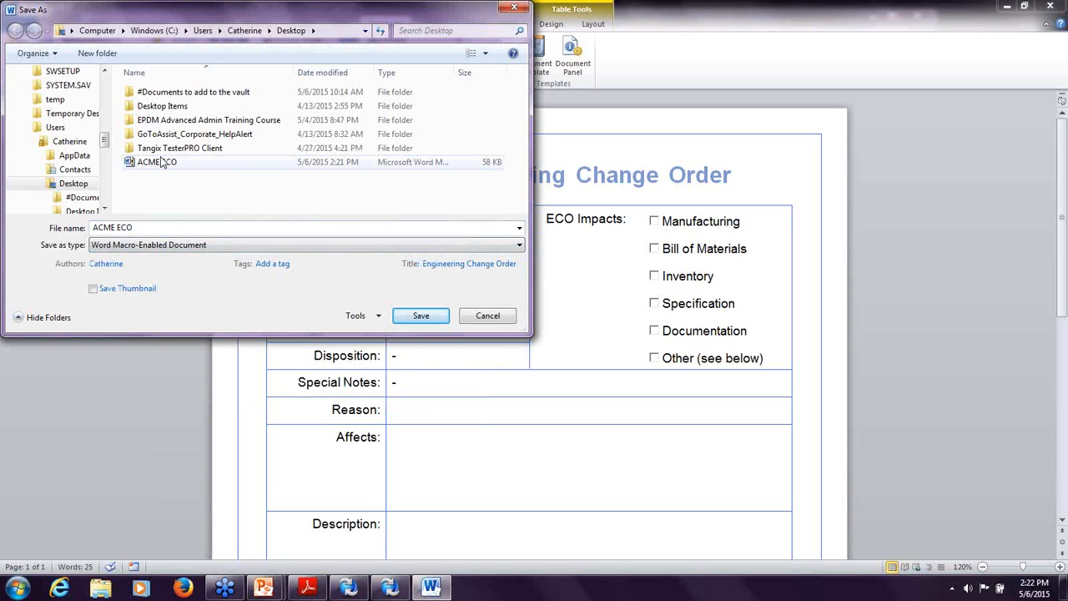
- Save ACME ECO into the Templates folder of the VariableMapping vault on drive C
drag(105, 144, 103, 114)
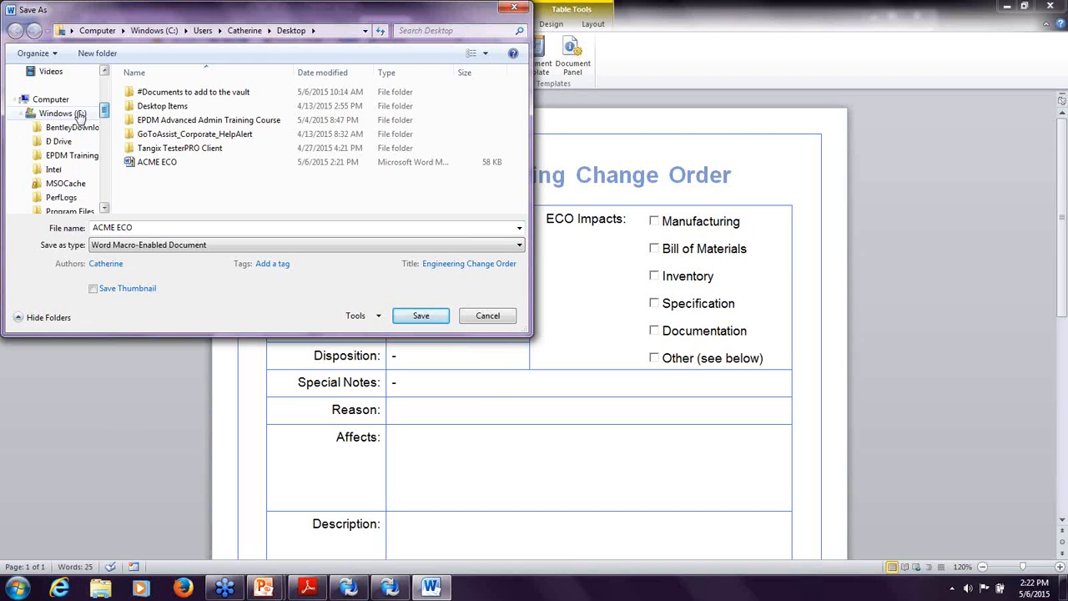
click(81, 113)
click(190, 180)
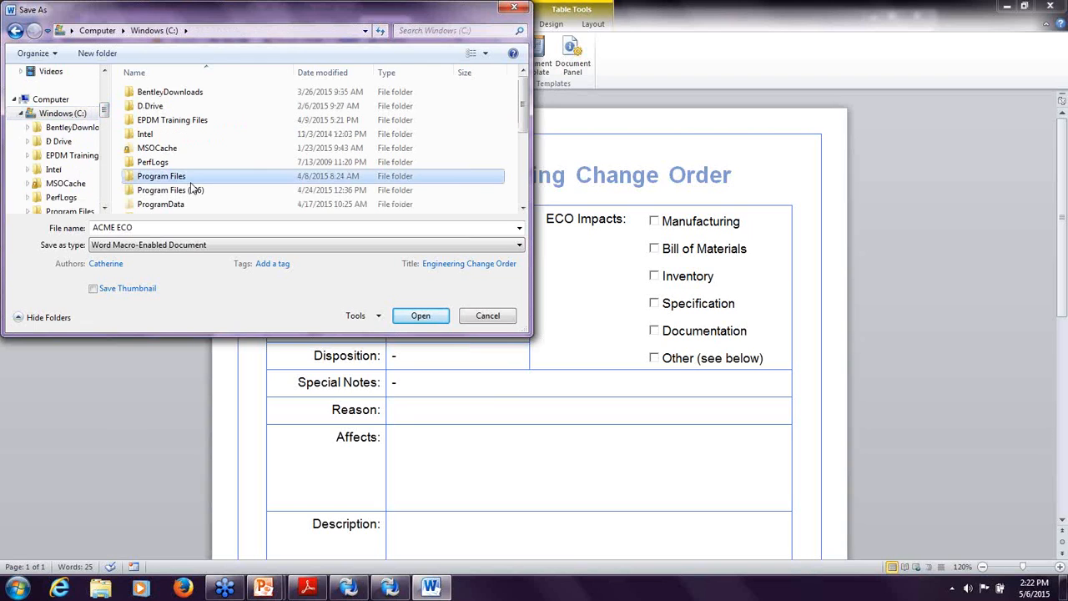
scroll(191, 180, down, 4)
click(191, 178)
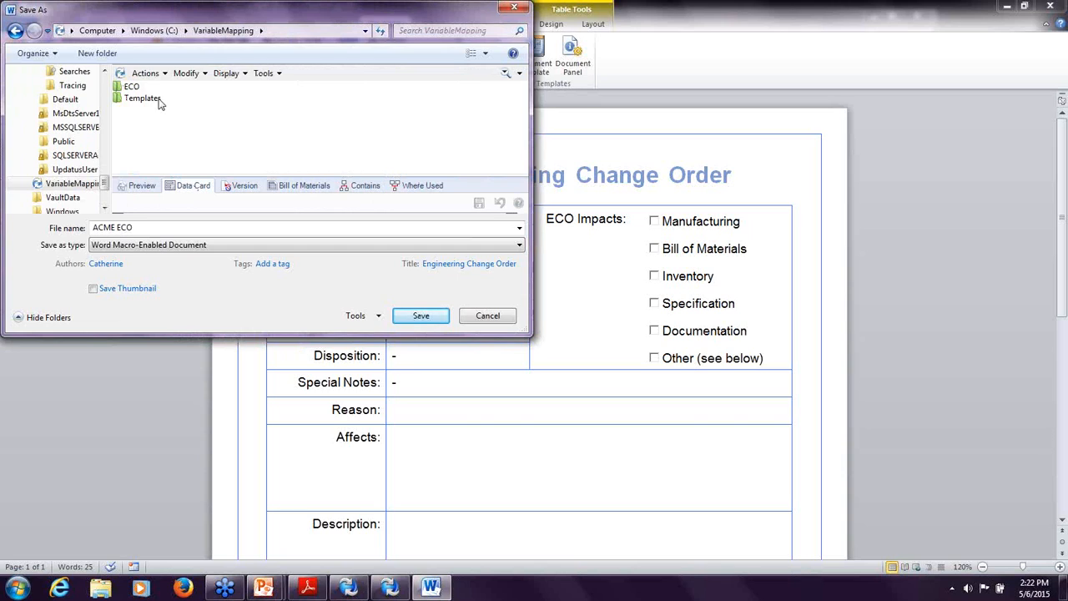
click(142, 99)
double_click(159, 99)
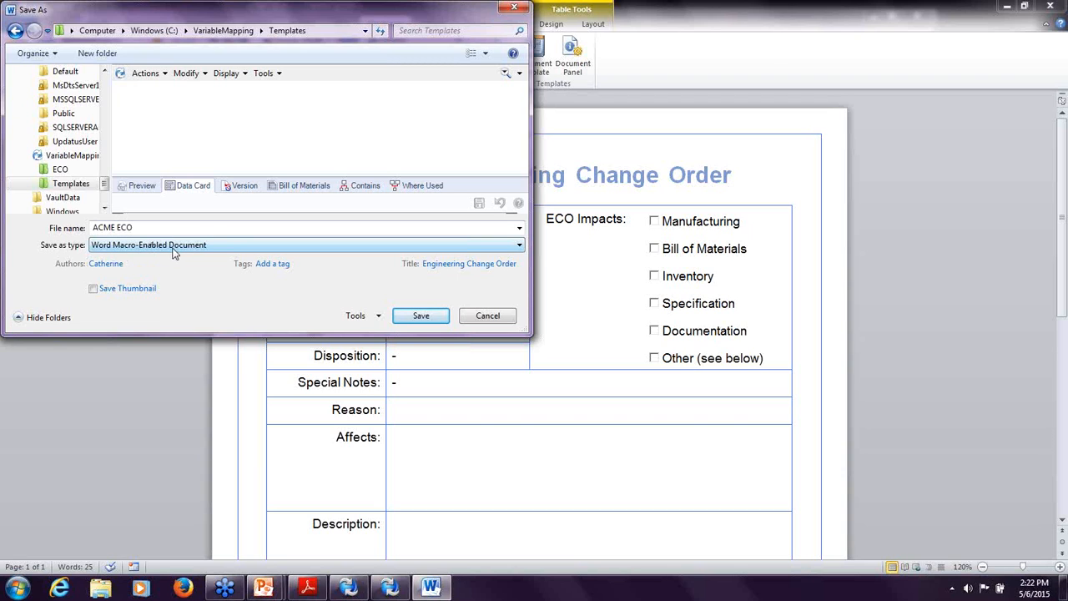
click(422, 318)
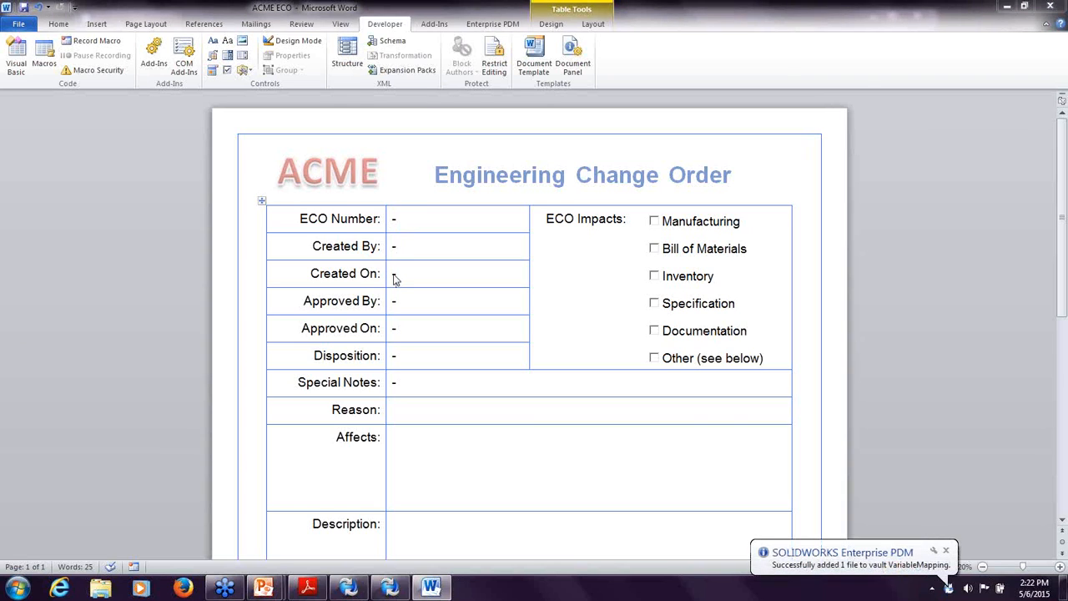
- Check the saved document's macro list for AutoOpen, and close Word and the Administration Guide
click(42, 66)
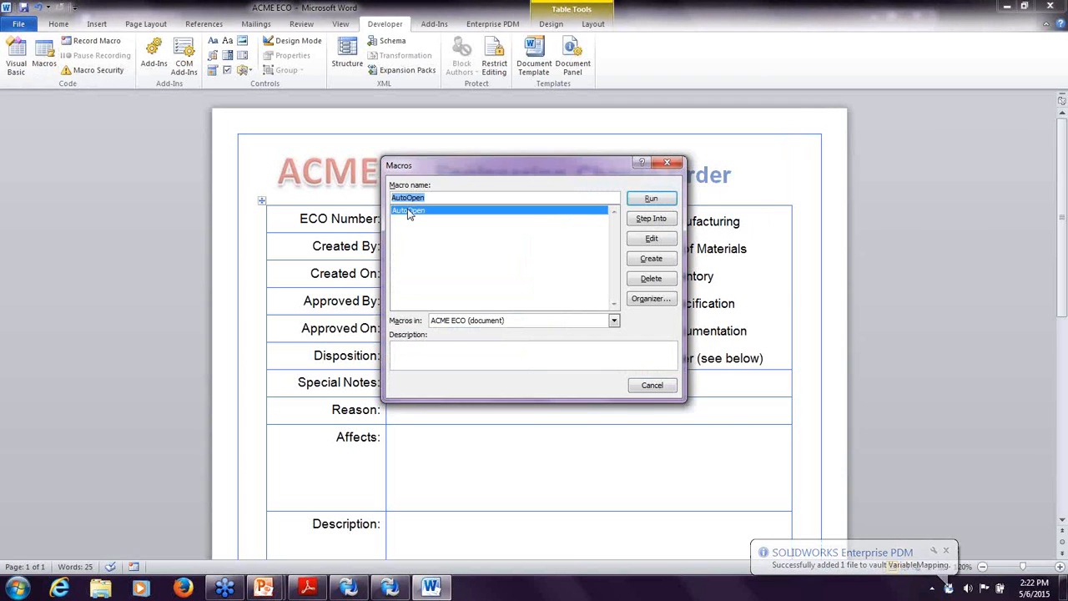
click(669, 164)
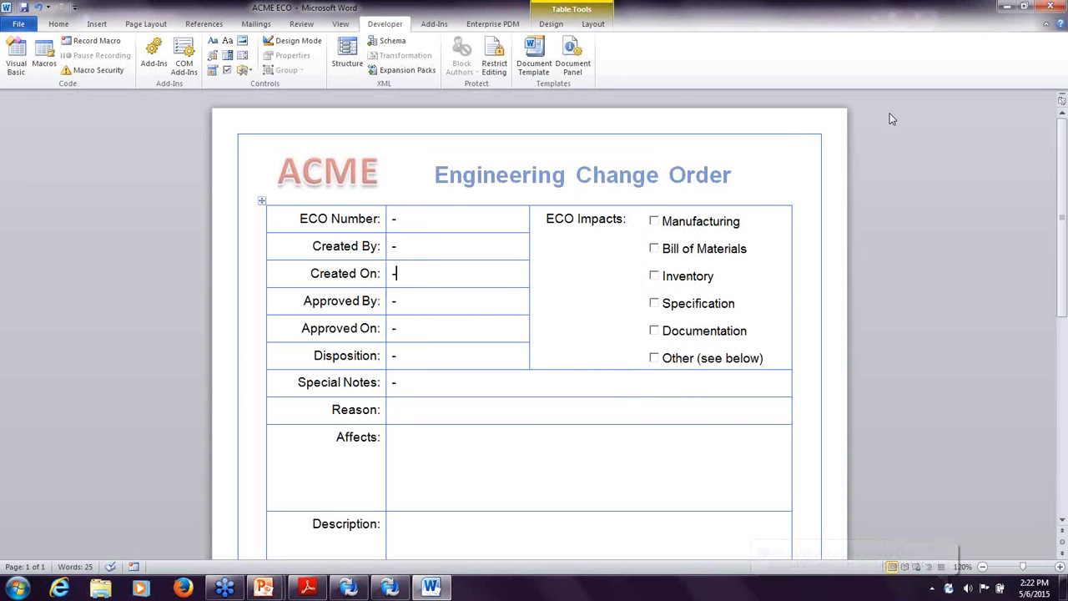
click(1052, 6)
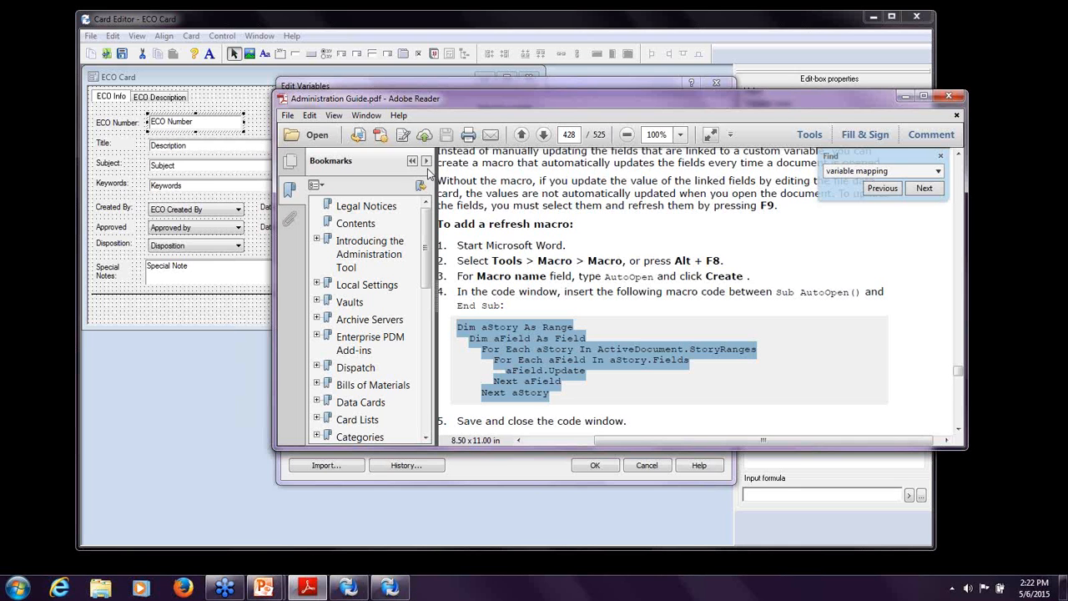
click(947, 98)
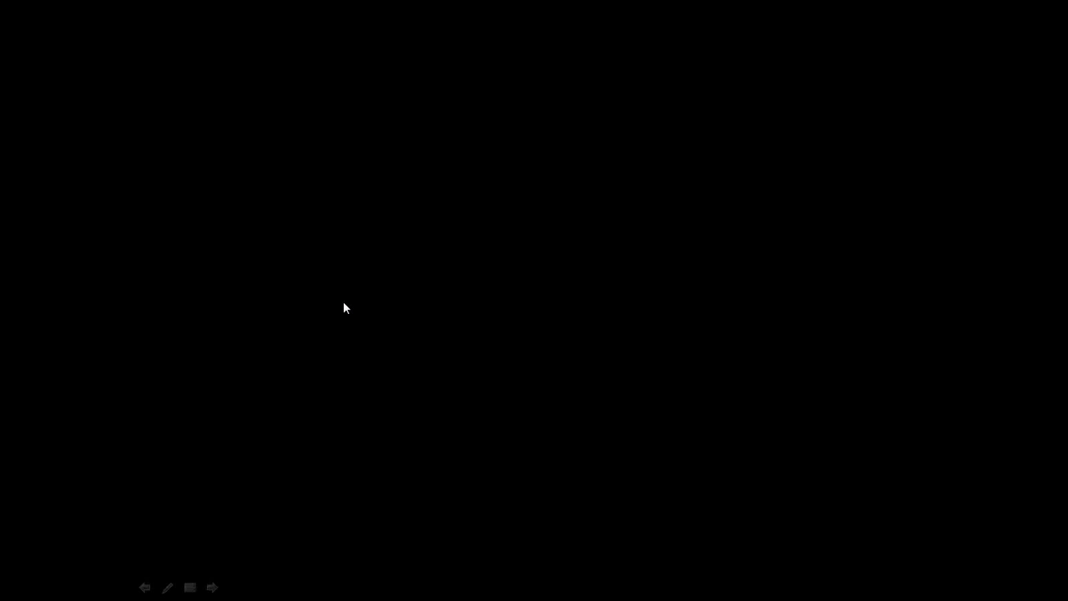
- Switch to Windows Explorer and open the Templates folder in the VariableMapping vault
click(344, 302)
key(alt+Tab)
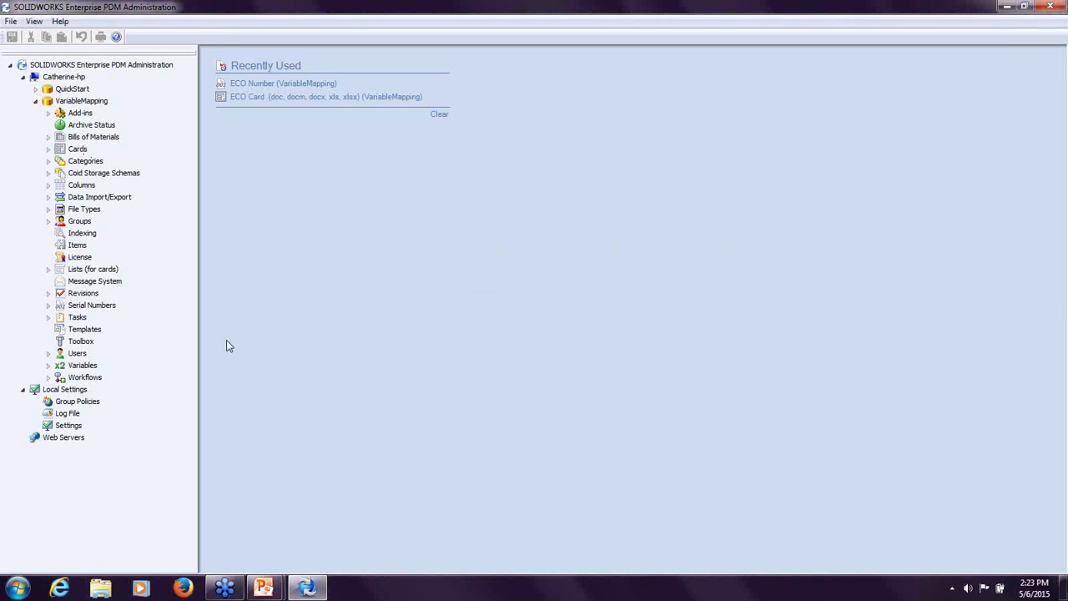
click(101, 589)
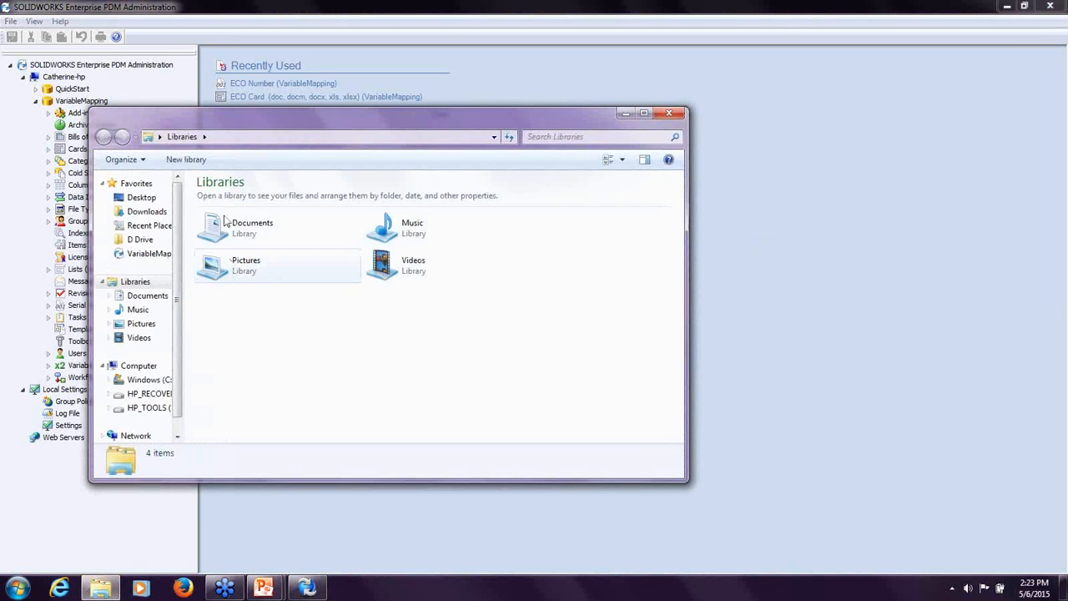
click(138, 255)
click(215, 223)
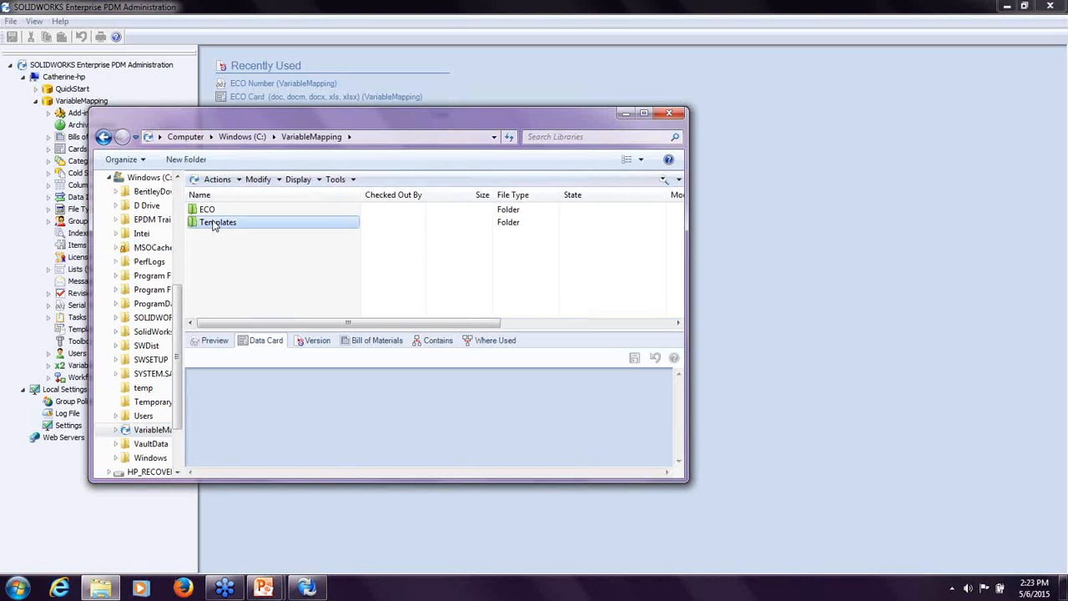
double_click(214, 223)
- Check in the ACME ECO document to the vault
click(213, 210)
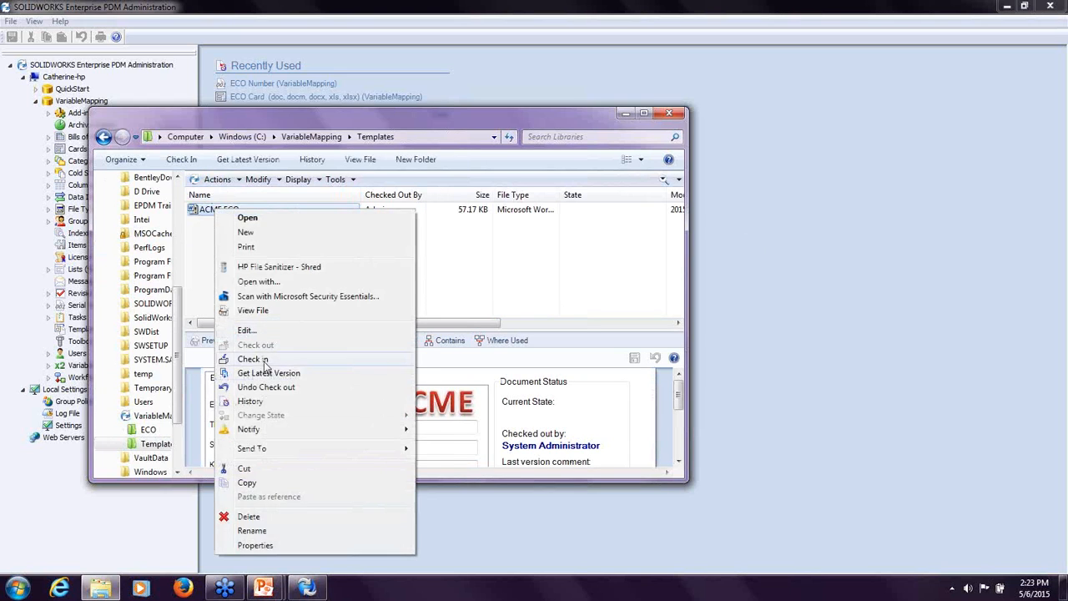
click(266, 365)
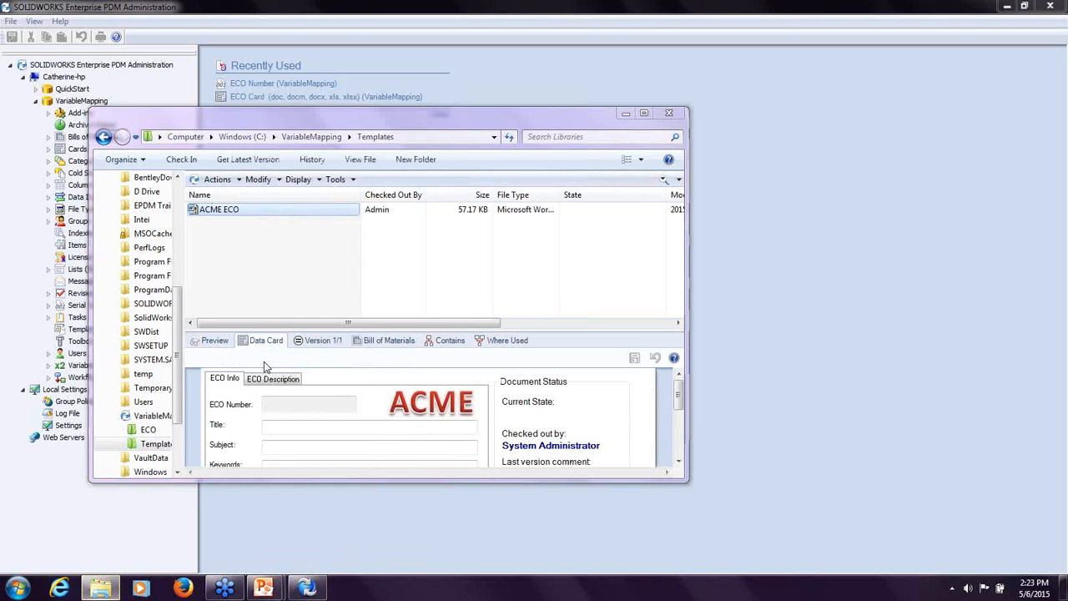
click(443, 406)
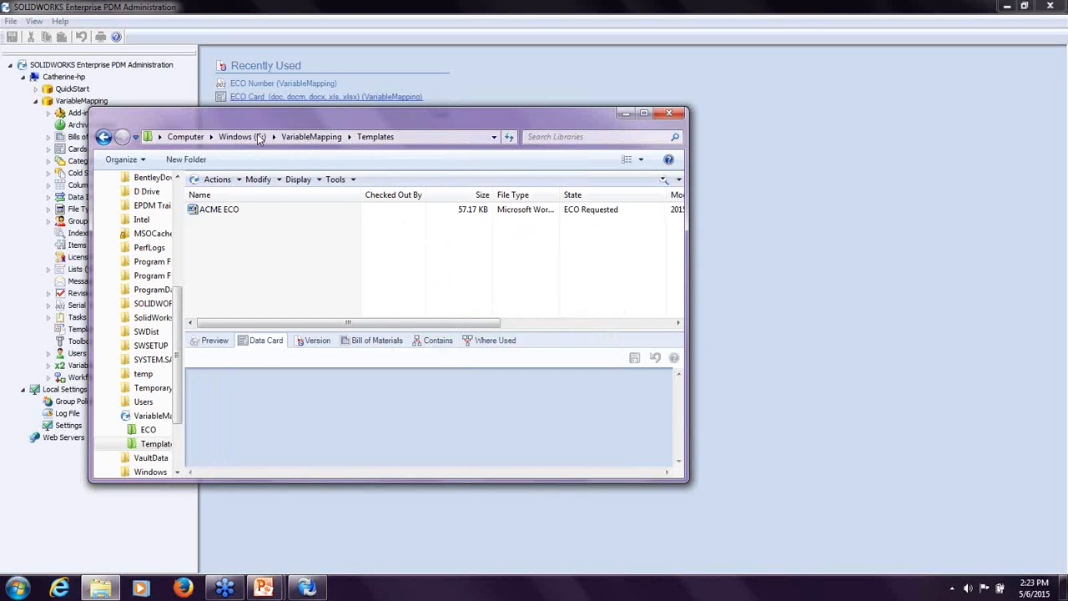
- Start a new template in the VariableMapping vault with the menu string "Create an ECO", keeping the default permissions and no template cards
click(565, 19)
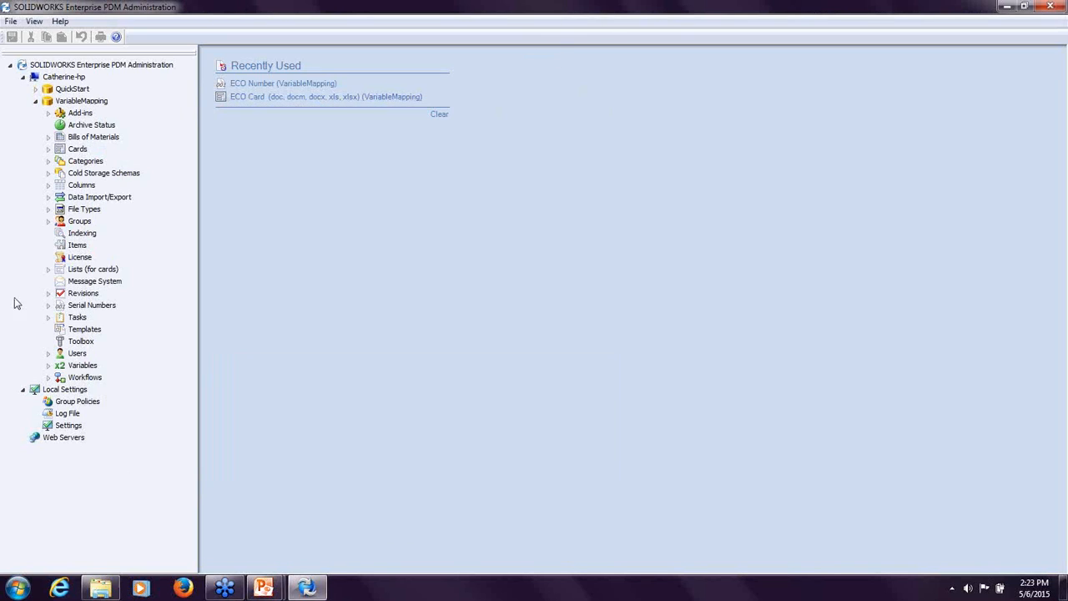
right_click(70, 331)
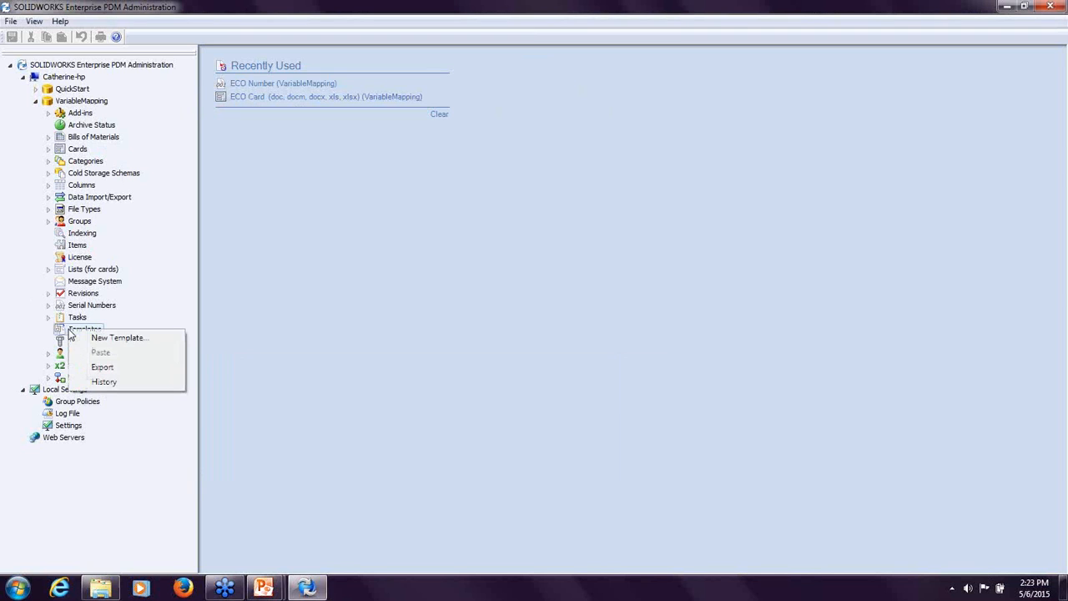
click(85, 339)
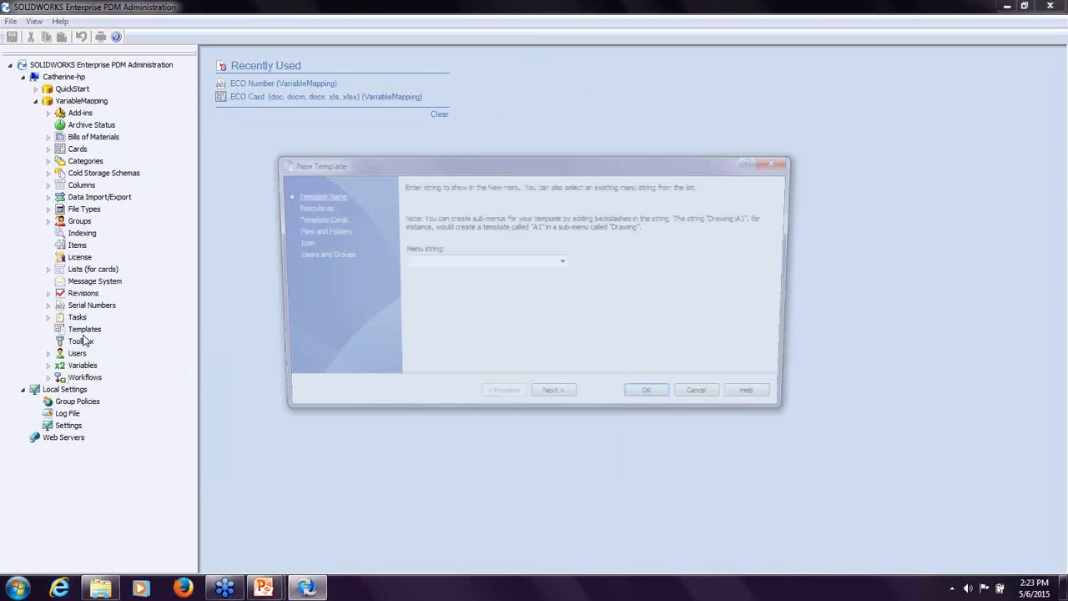
text(C)
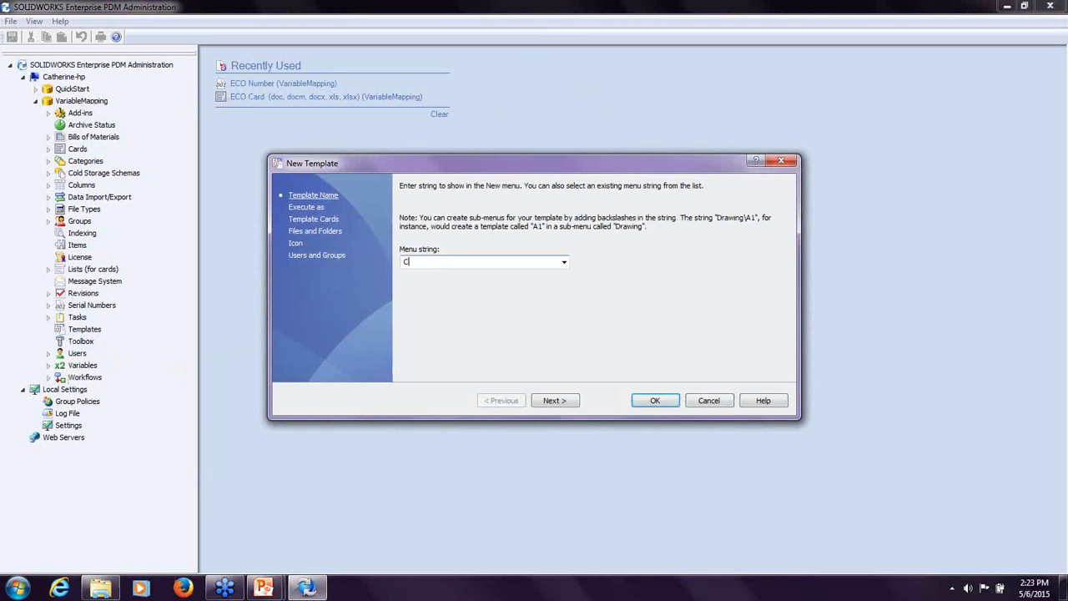
text(reate an ECO)
click(320, 208)
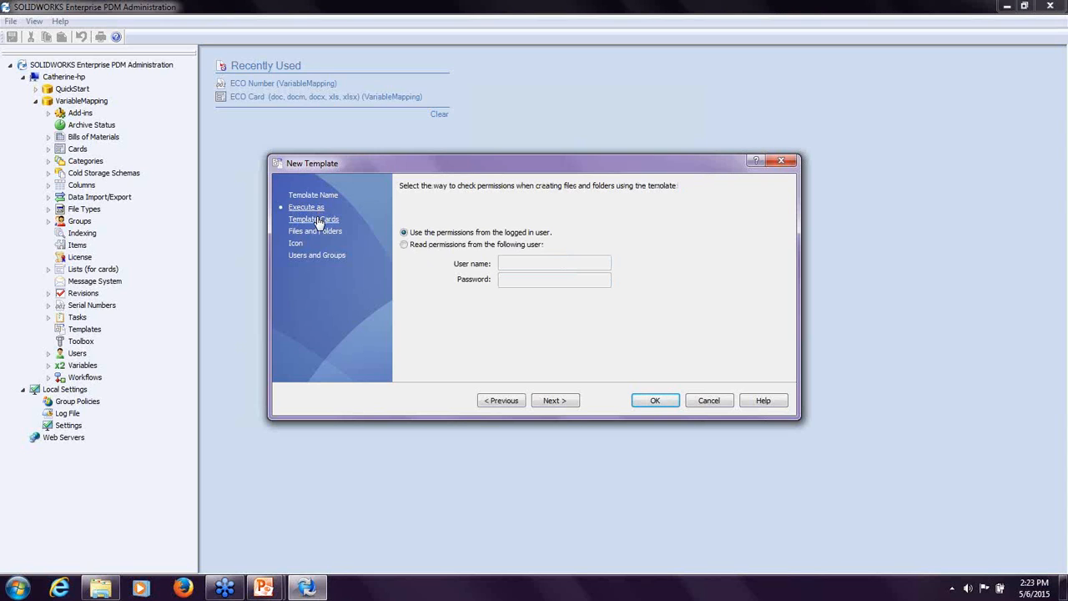
click(318, 220)
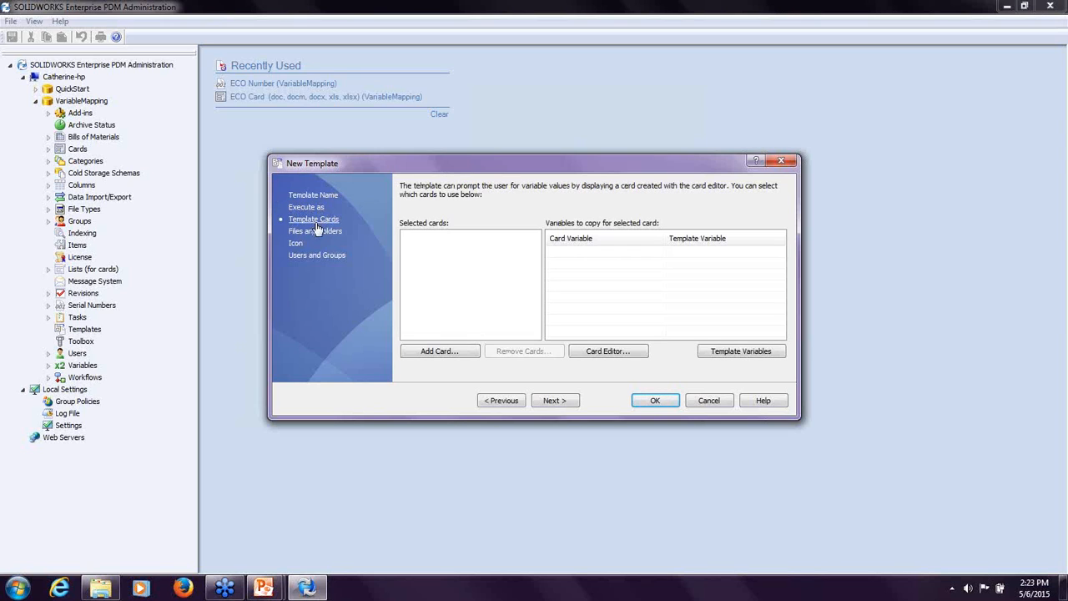
- Add a root folder named ECO to the template's files and folders
click(321, 233)
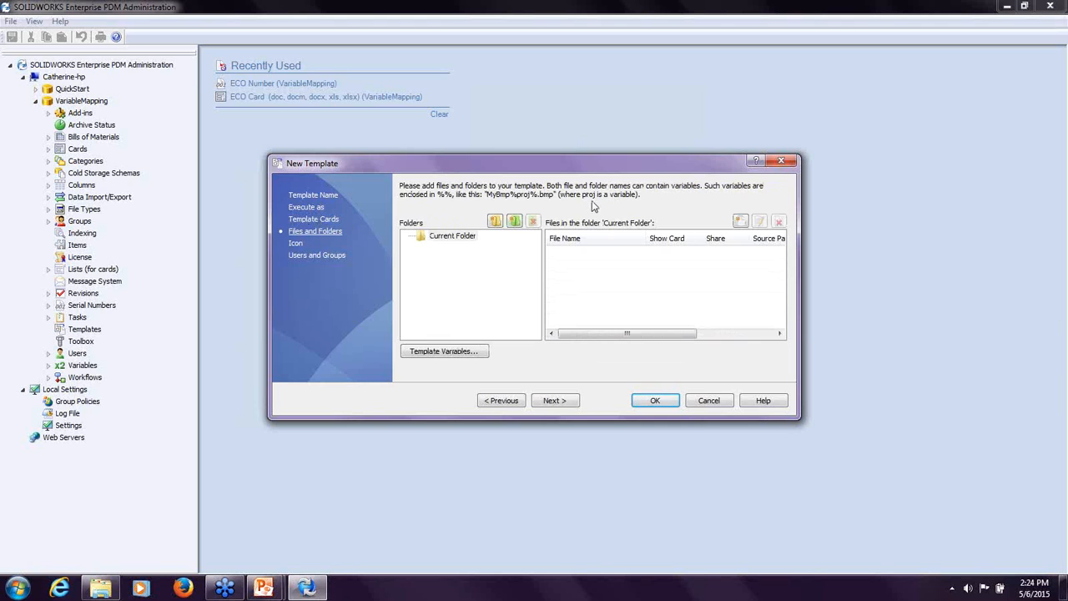
click(494, 221)
text(ECO)
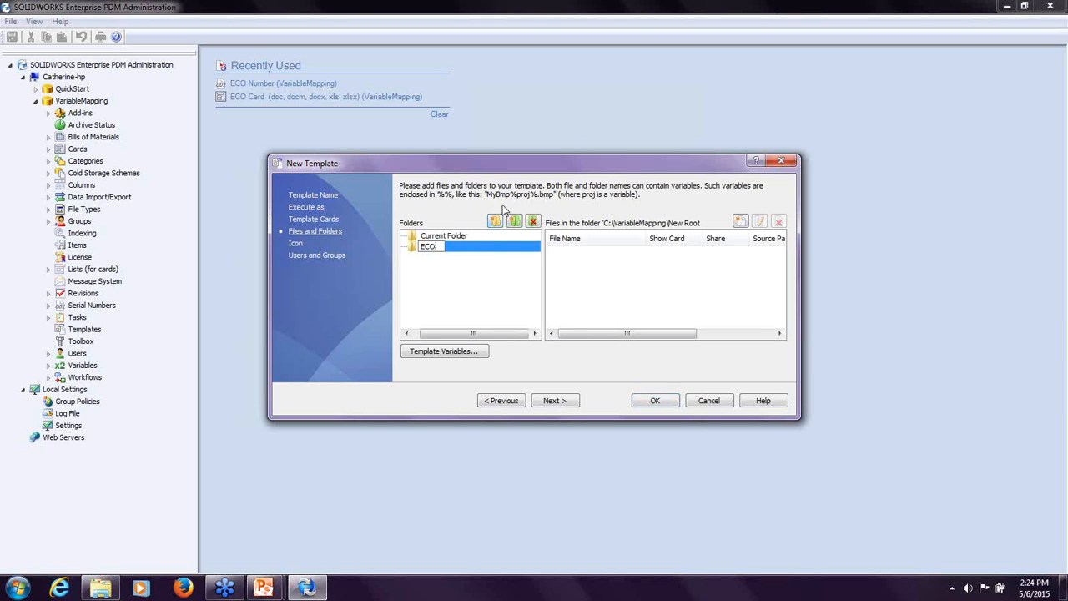
click(498, 296)
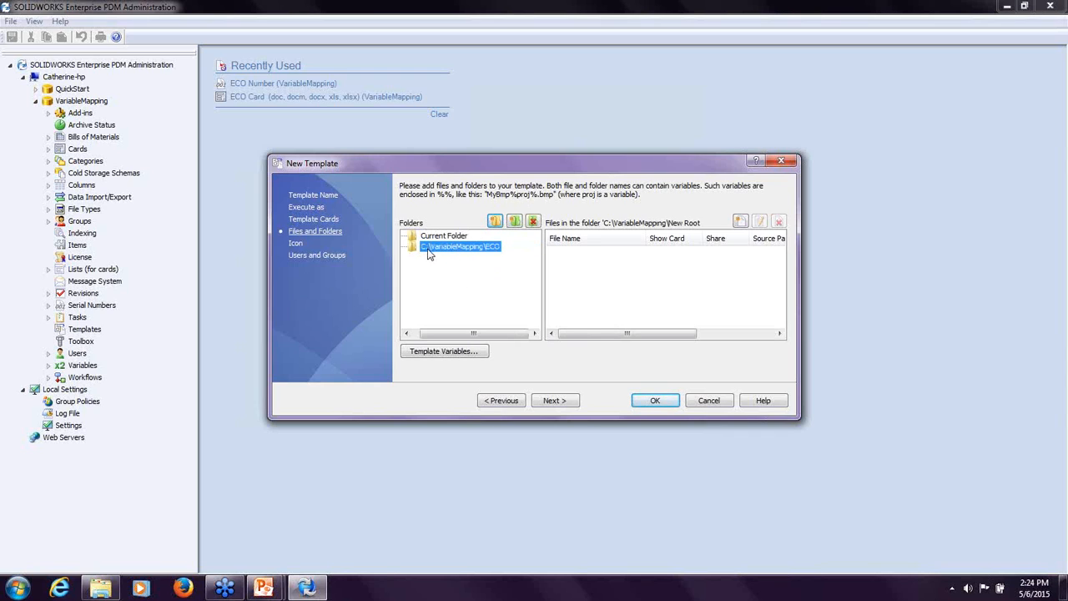
click(427, 249)
click(464, 301)
- Add ACME ECO.docm from the vault's Templates folder as the template's source file, keeping its file name
click(739, 223)
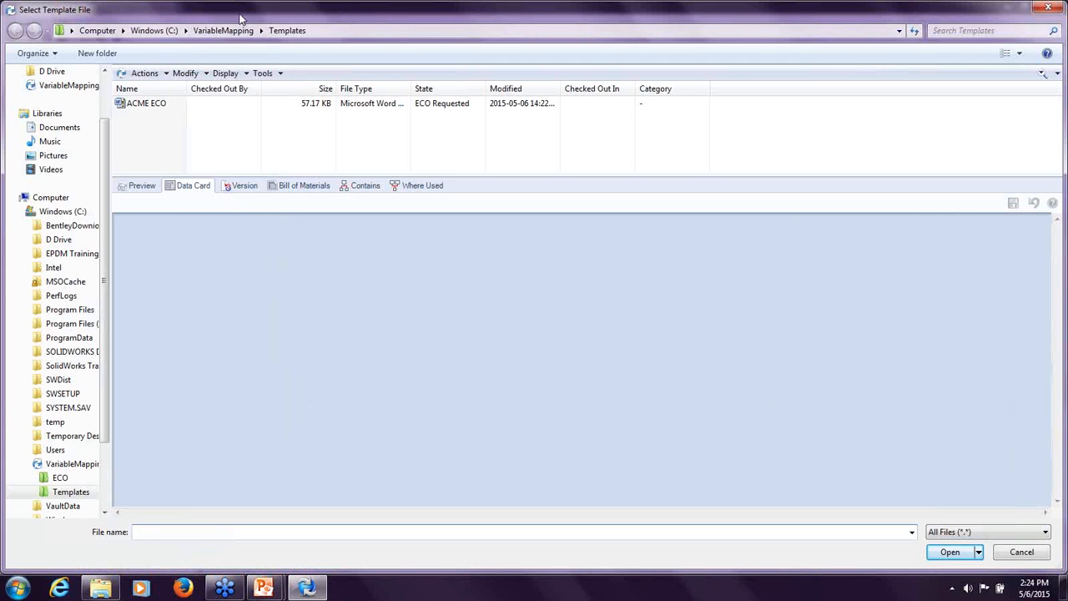
click(144, 31)
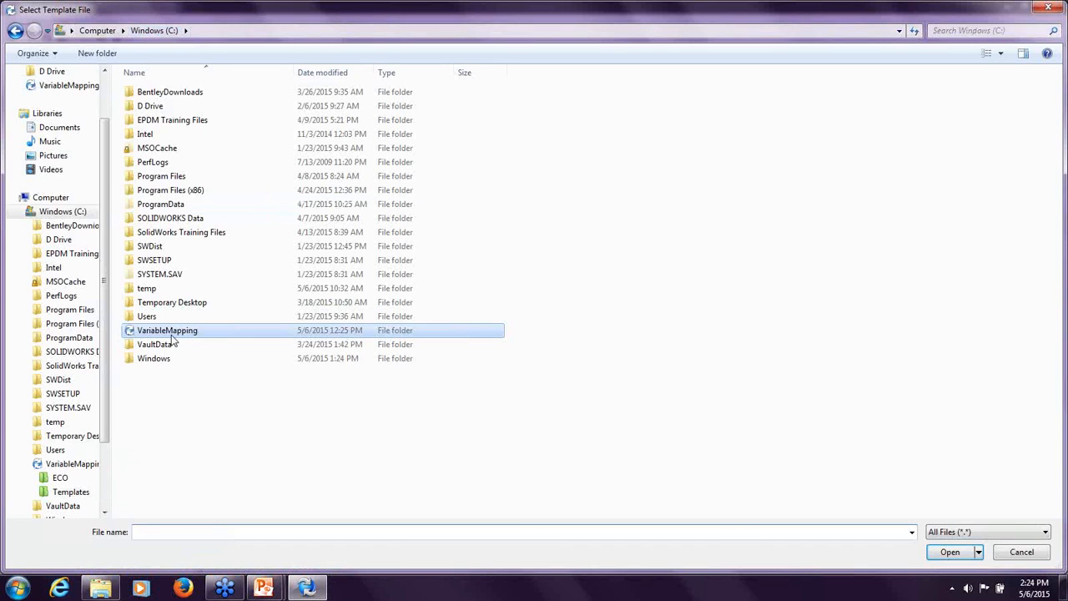
double_click(171, 332)
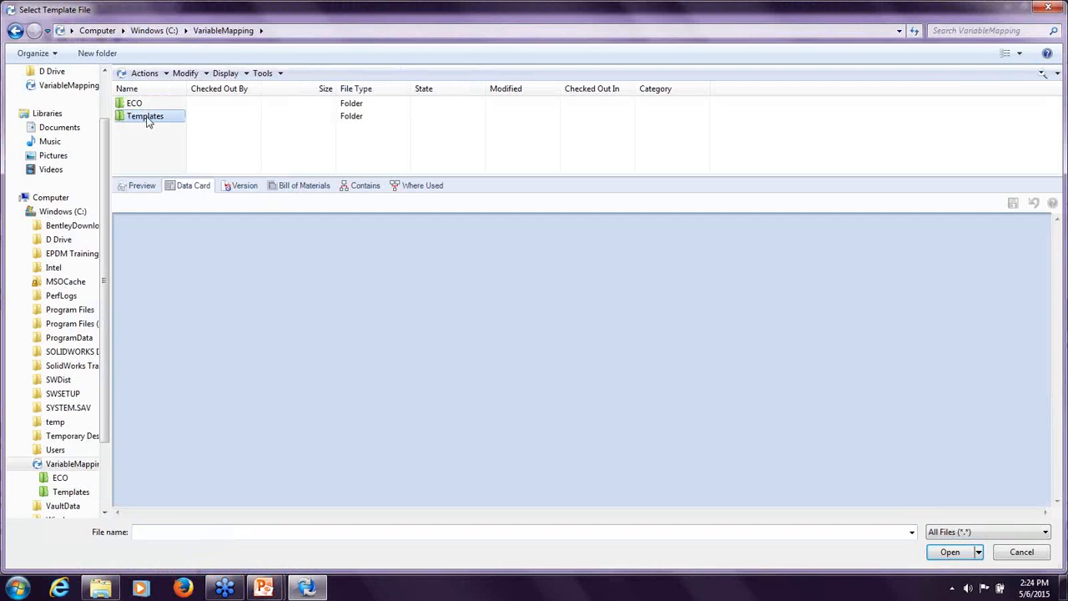
double_click(147, 116)
click(147, 103)
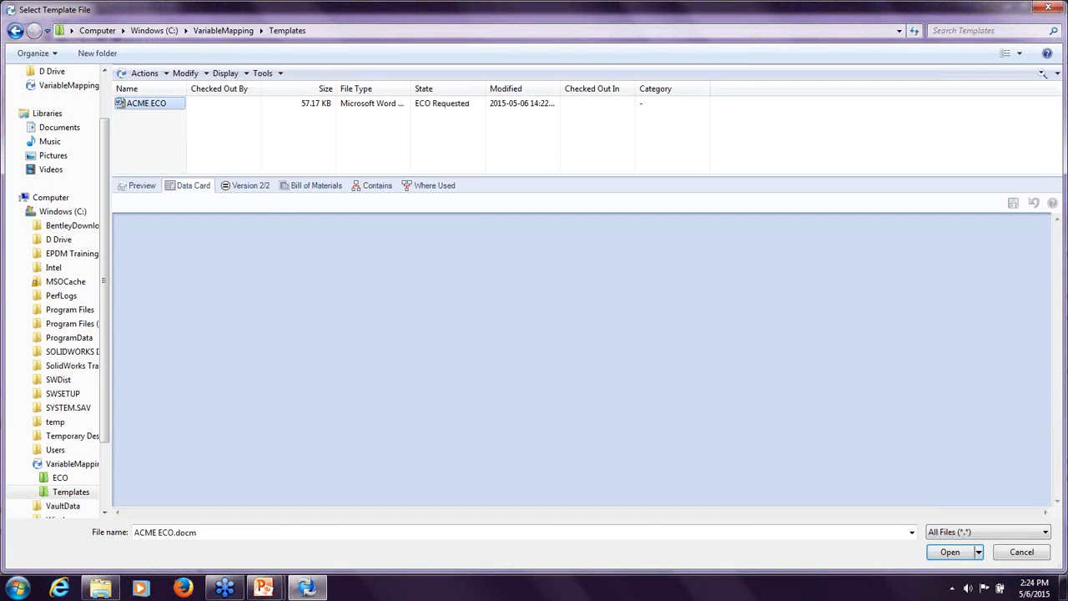
click(950, 551)
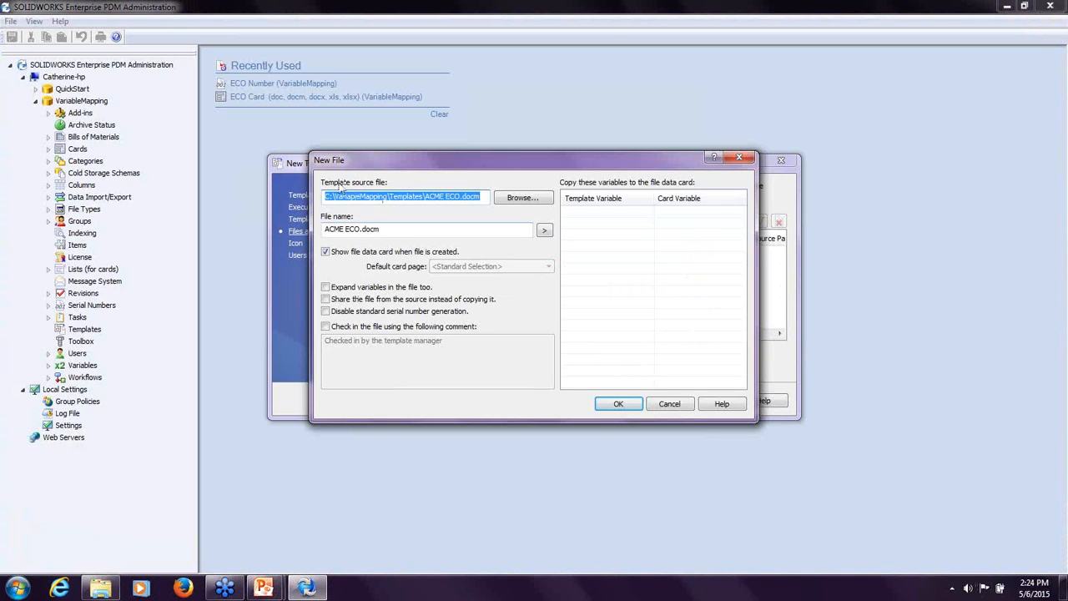
click(356, 197)
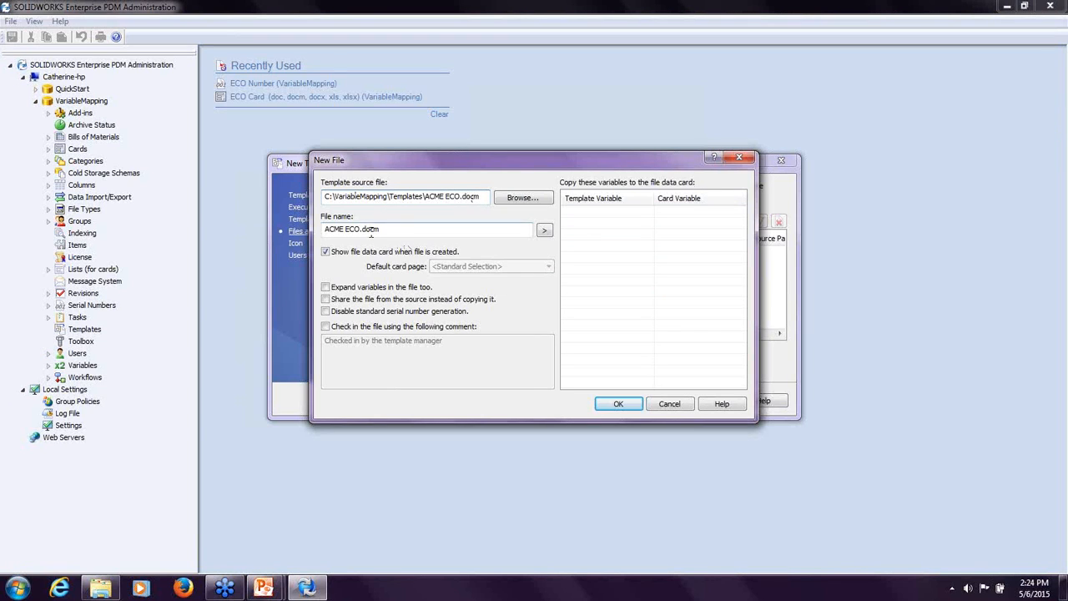
click(362, 229)
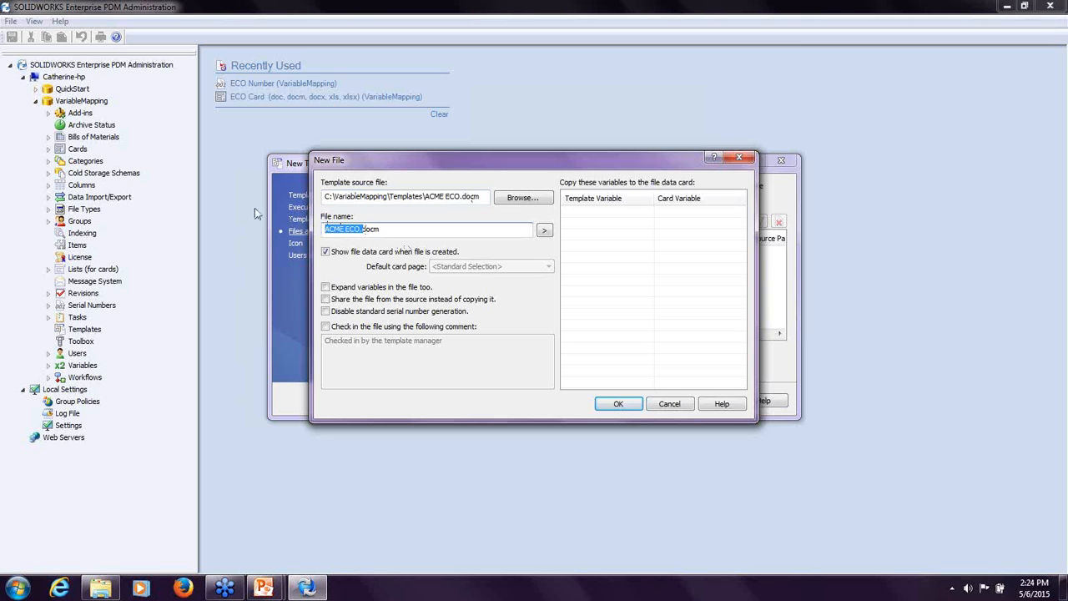
click(431, 227)
- Create a template variable named t_ECONum of type Serial number, using the ECO Number serial number
click(543, 231)
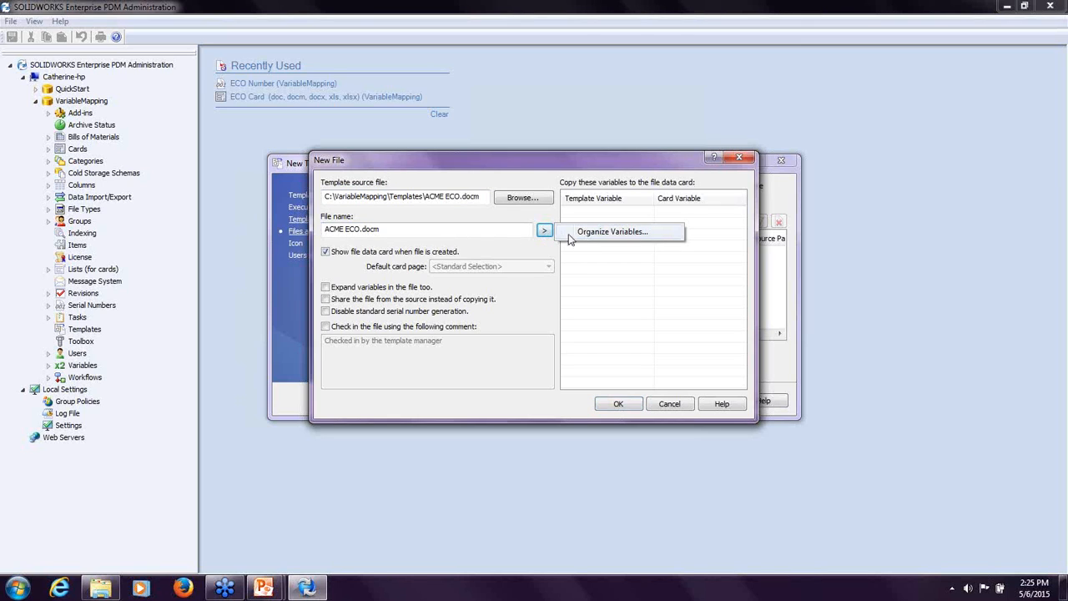
click(604, 234)
click(365, 417)
drag(428, 353, 345, 352)
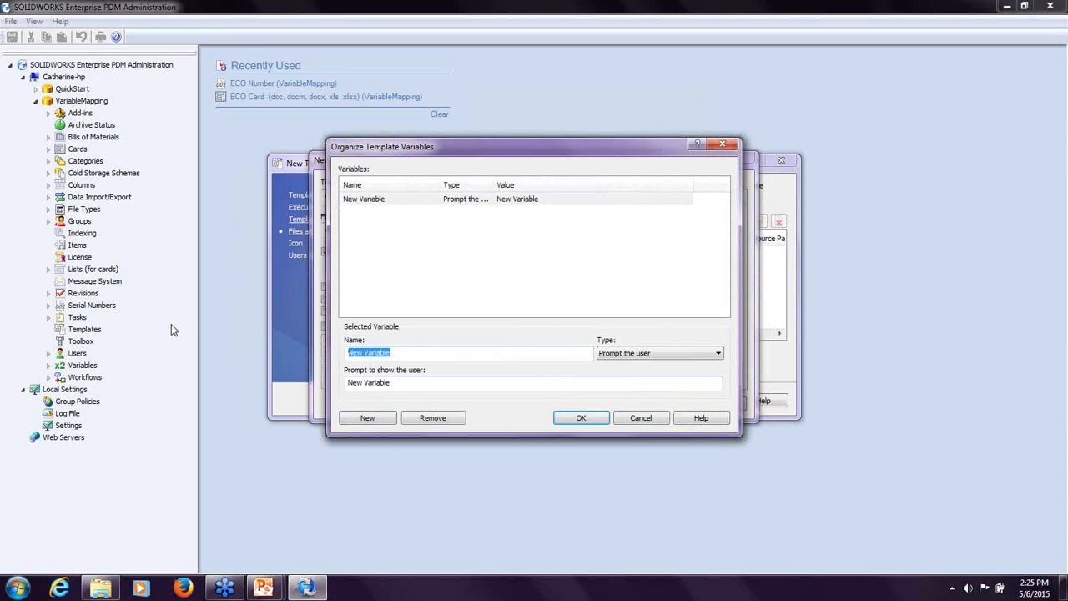
text(t_)
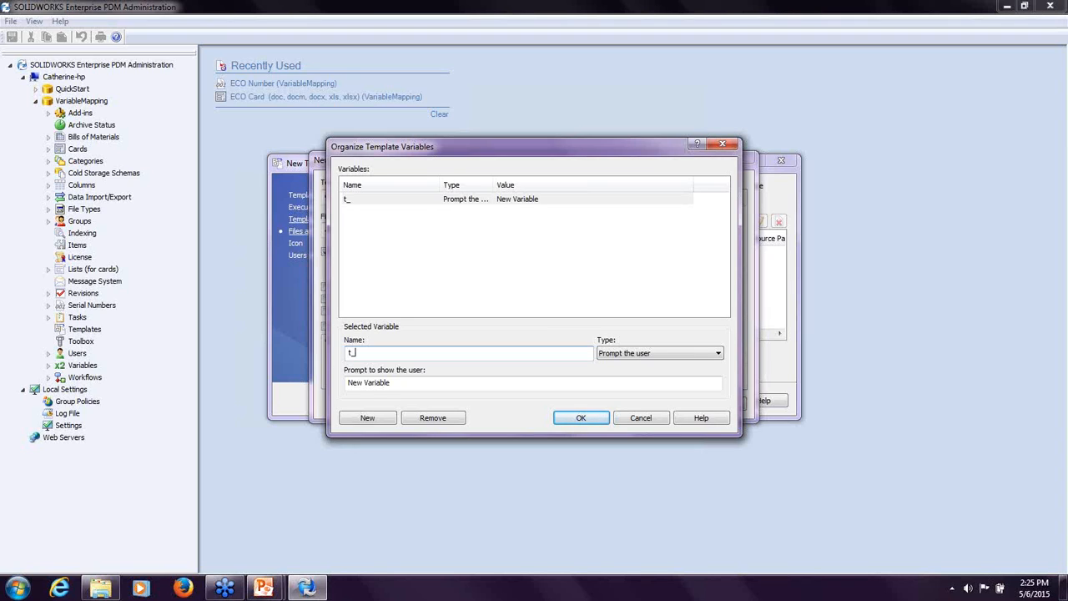
text(CONum)
click(656, 355)
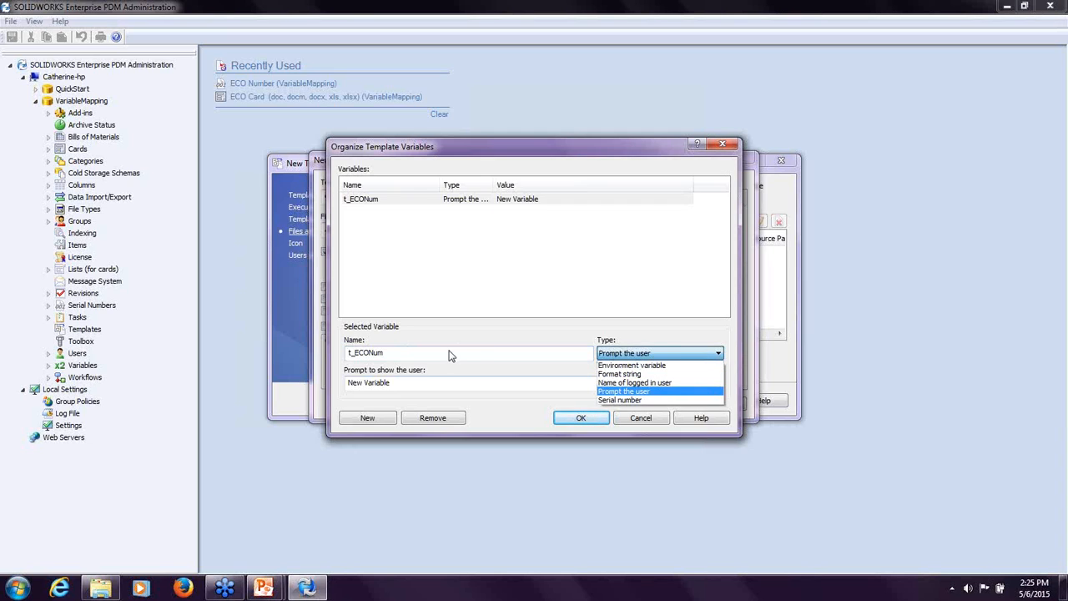
click(634, 400)
click(467, 383)
click(443, 397)
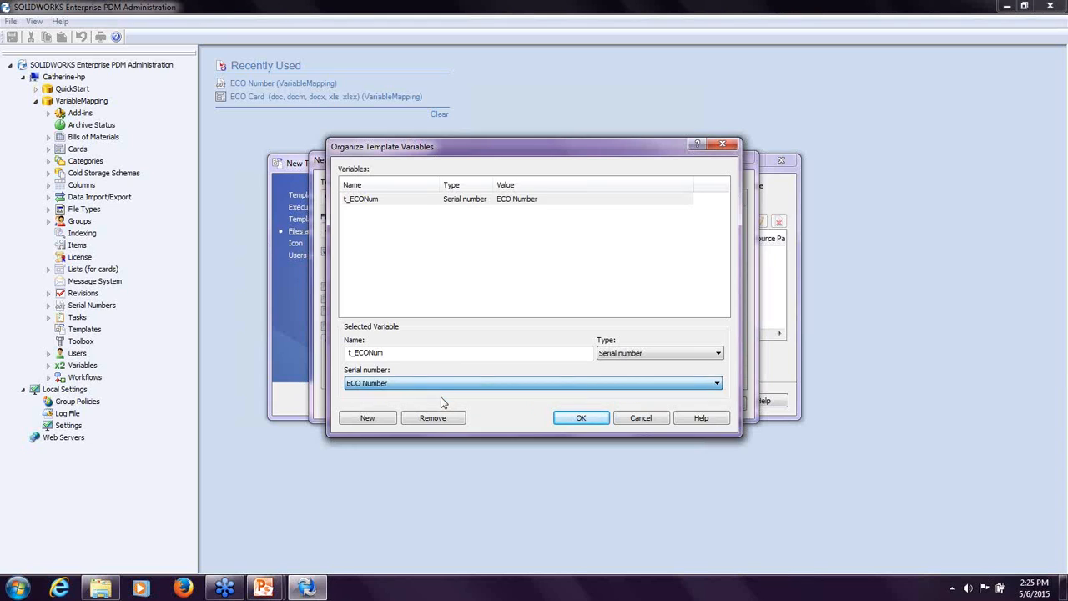
- Create a template variable named t_CreatedBy with the type Name of logged in user
click(368, 419)
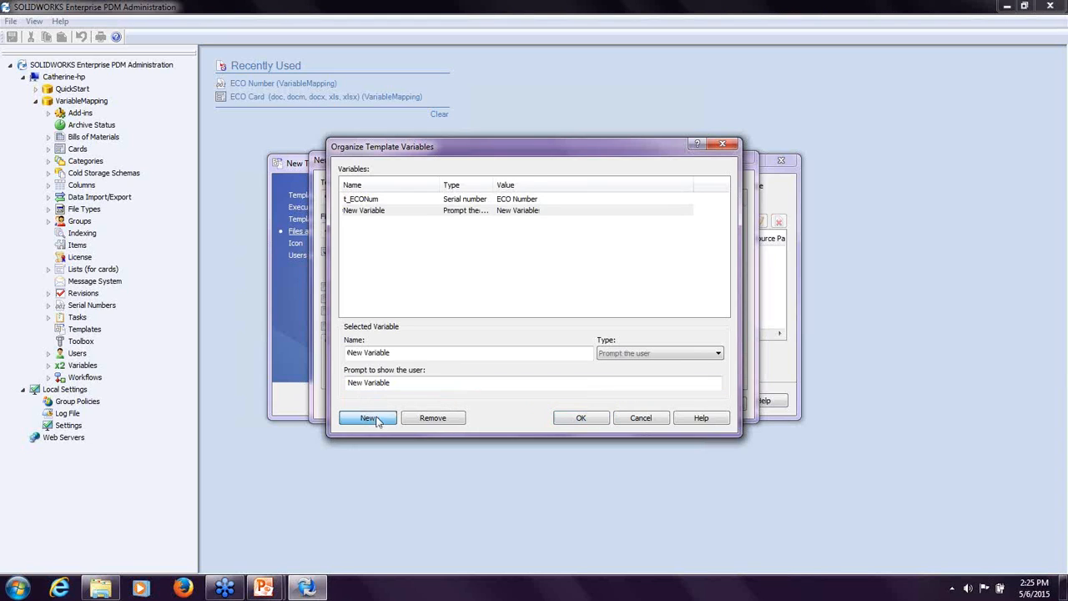
text(t_Created)
text(Bt)
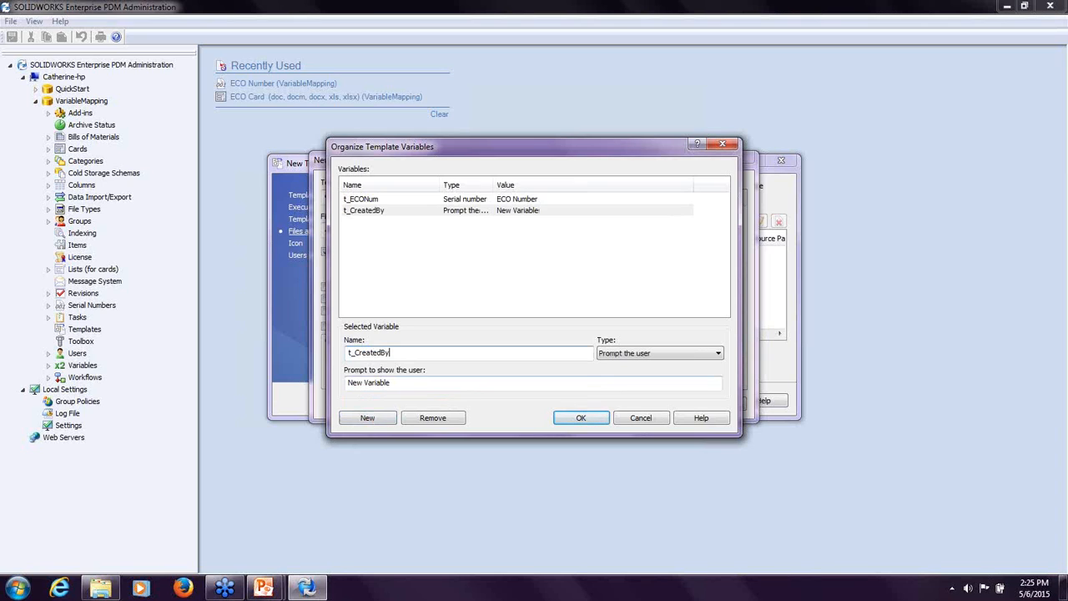
click(654, 354)
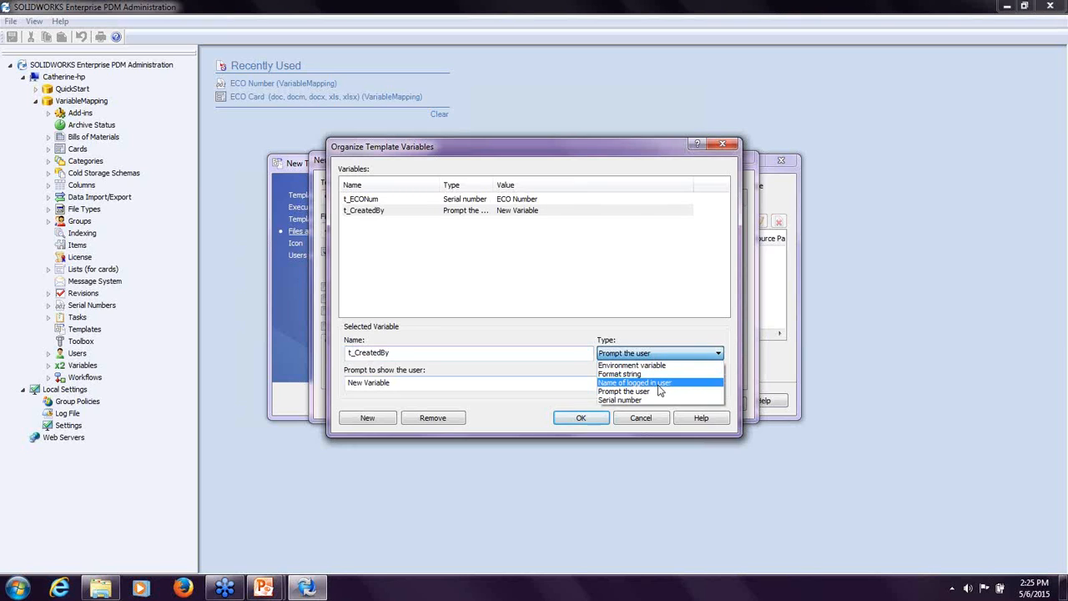
click(642, 383)
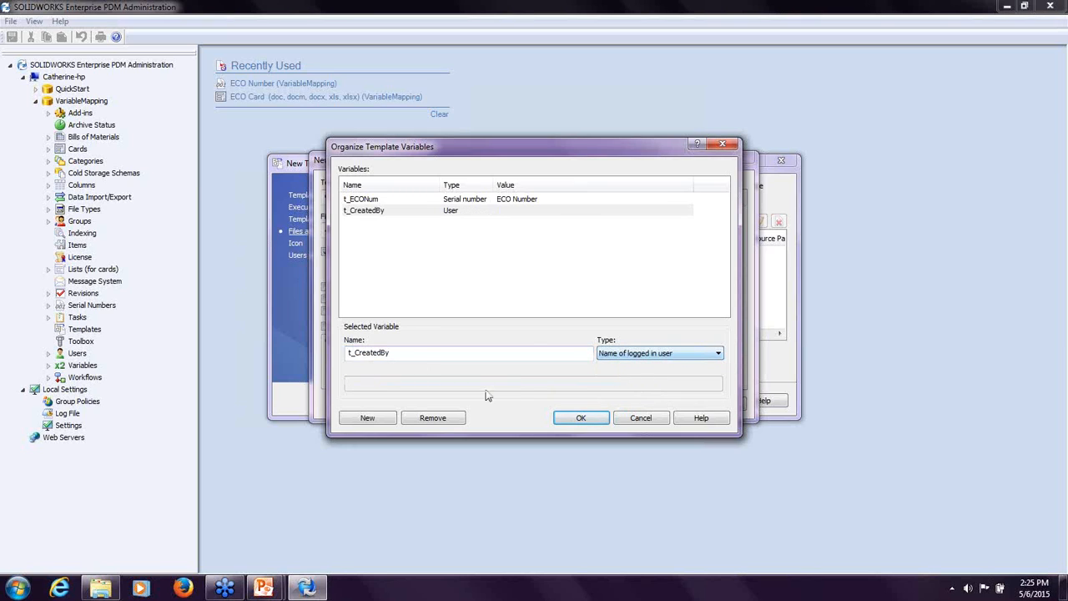
- Add a third template variable named t_CreatedDate
click(367, 417)
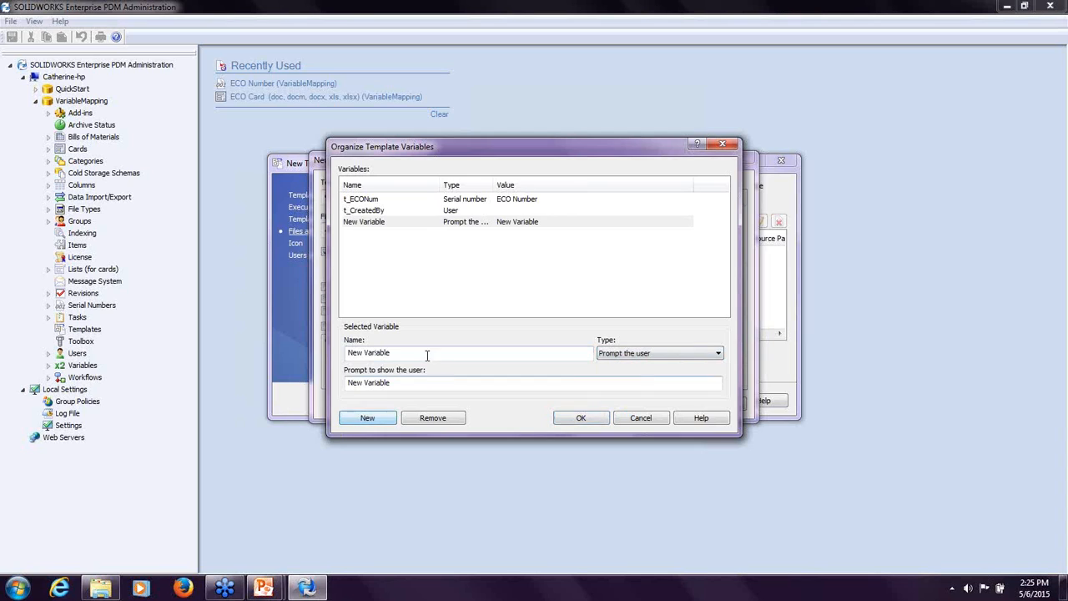
click(429, 356)
text(t_CreatedDate)
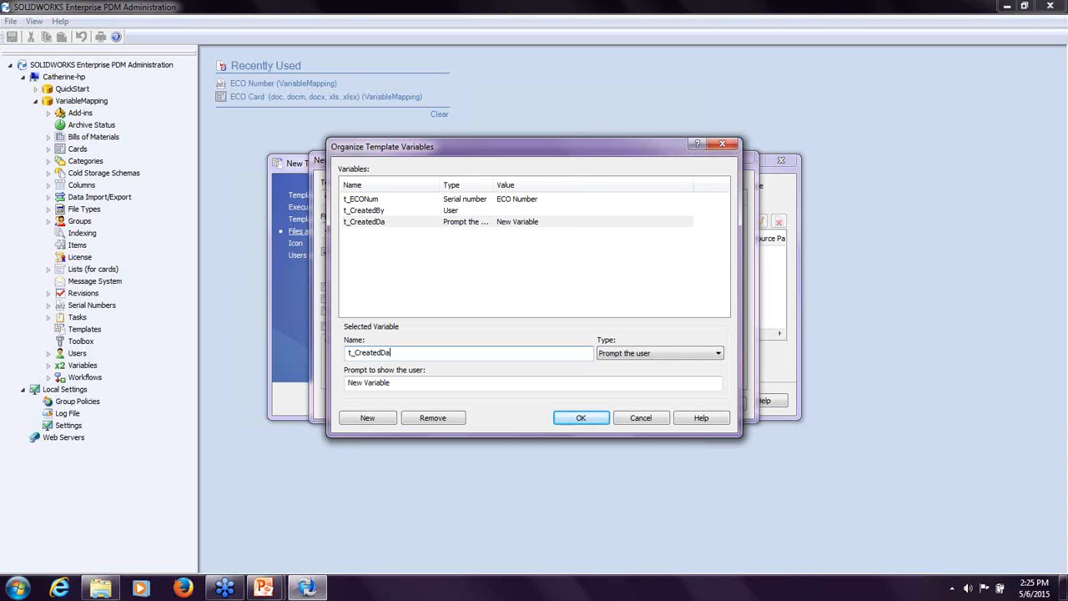
click(668, 355)
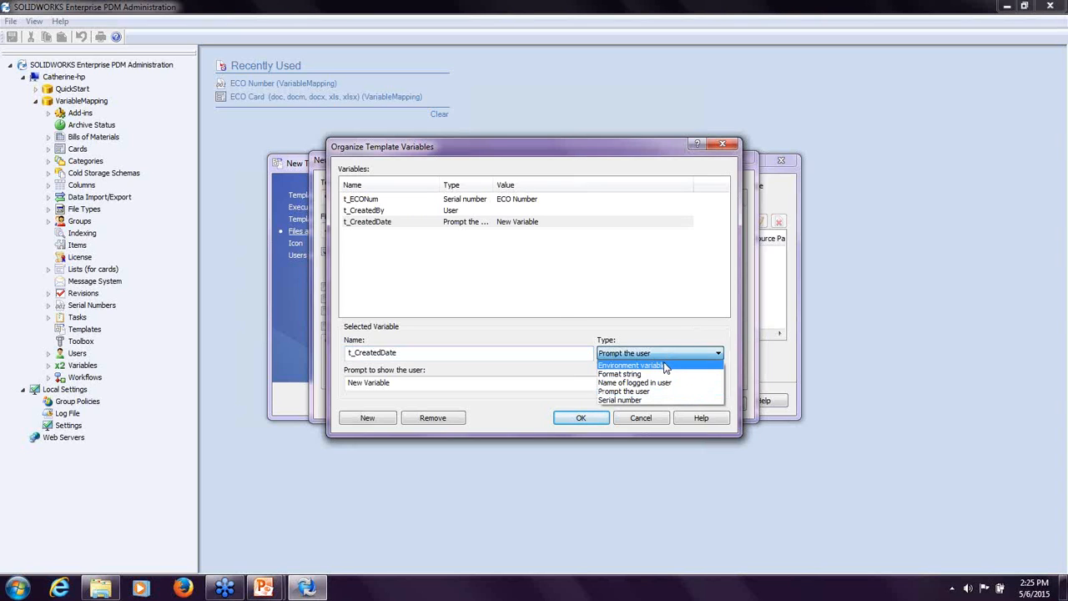
click(665, 367)
click(713, 385)
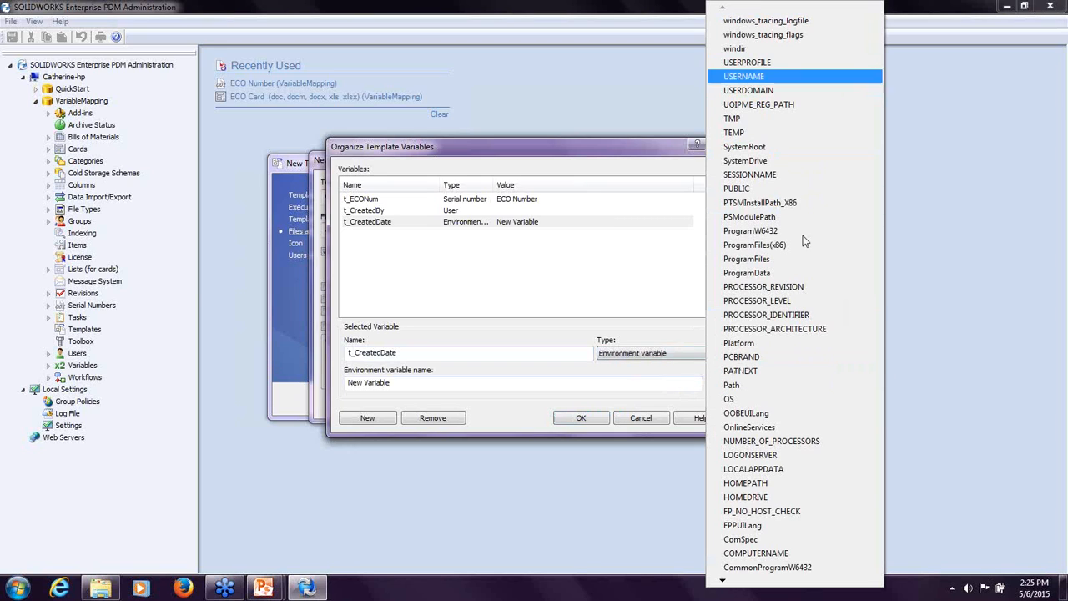
mouse_move(765, 580)
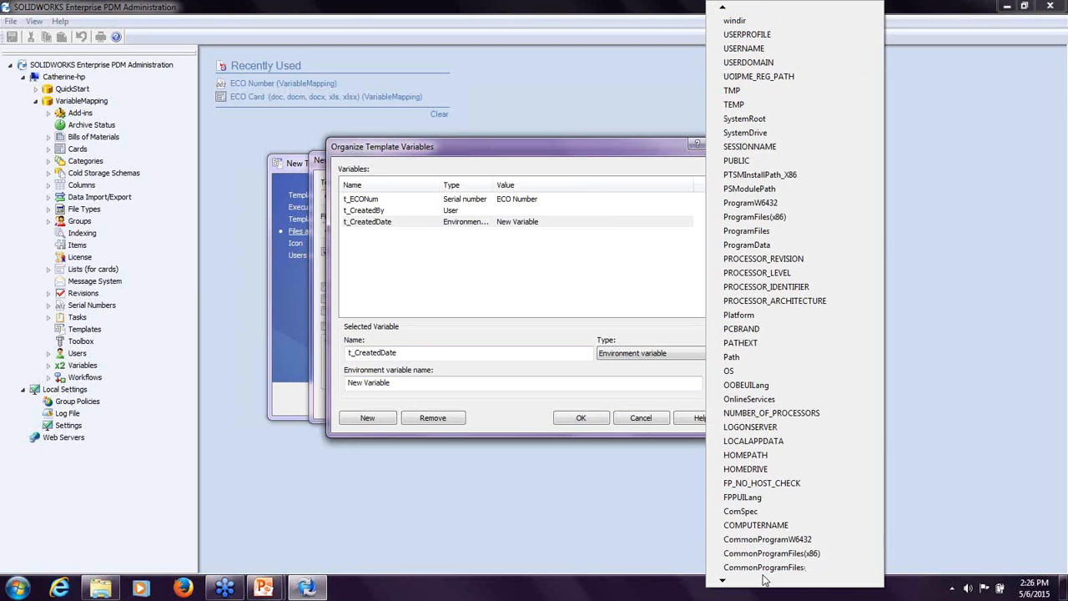
- Make t_CreatedDate a Format string containing only the date representation for current locale (%x), and accept the template variables
click(641, 356)
click(643, 374)
click(713, 384)
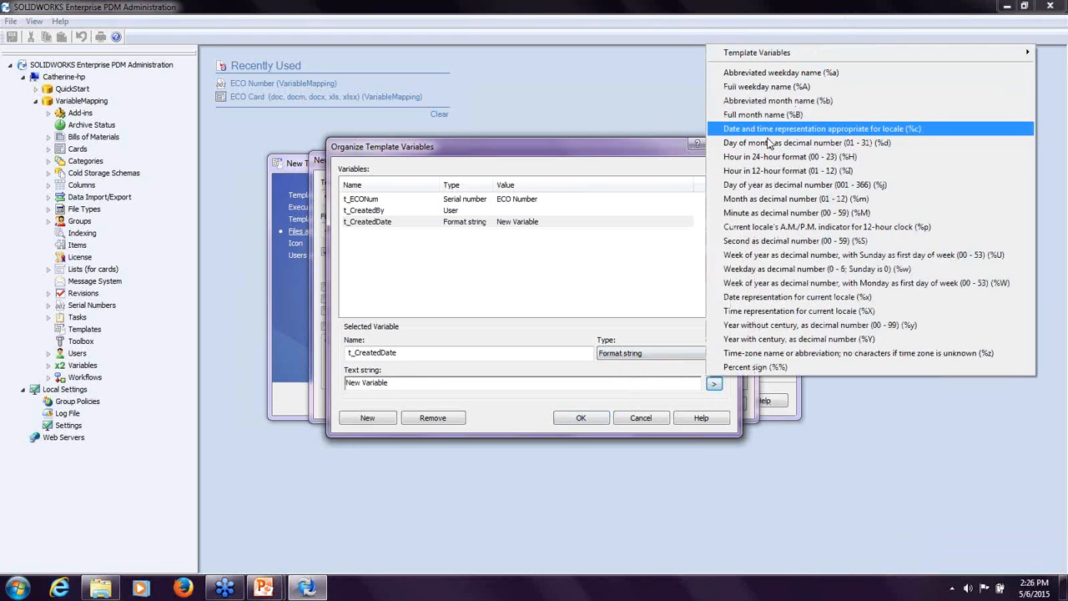
click(418, 387)
drag(401, 386, 5, 343)
key(BackSpace)
click(713, 384)
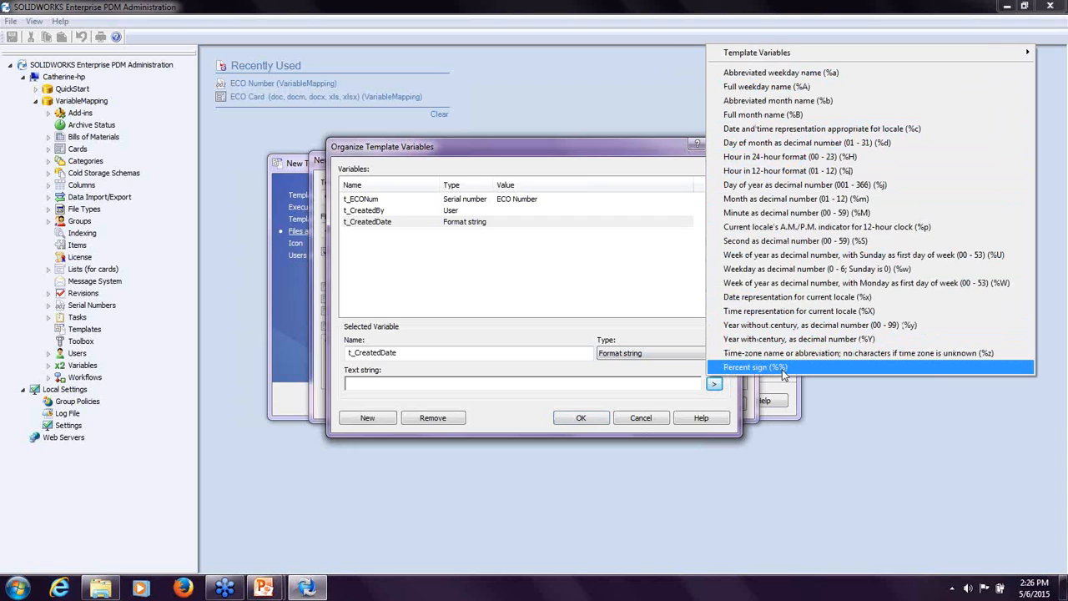
click(776, 297)
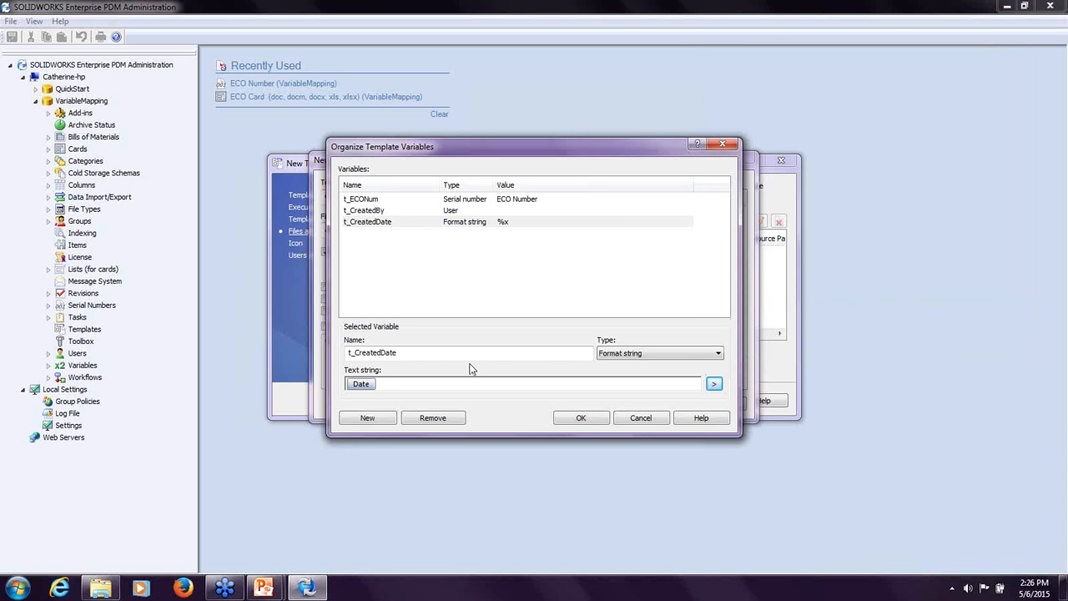
click(584, 423)
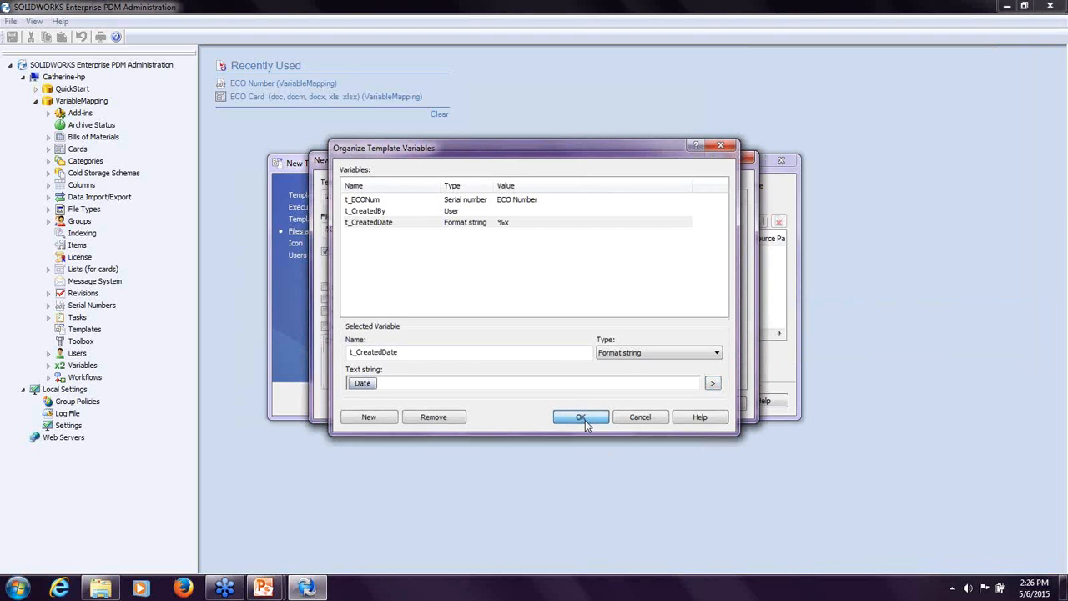
- Copy t_ECONum to the ECO Number card variable, t_CreatedBy to ECO Created By, and t_CreatedDate to ECO Created Date
click(659, 213)
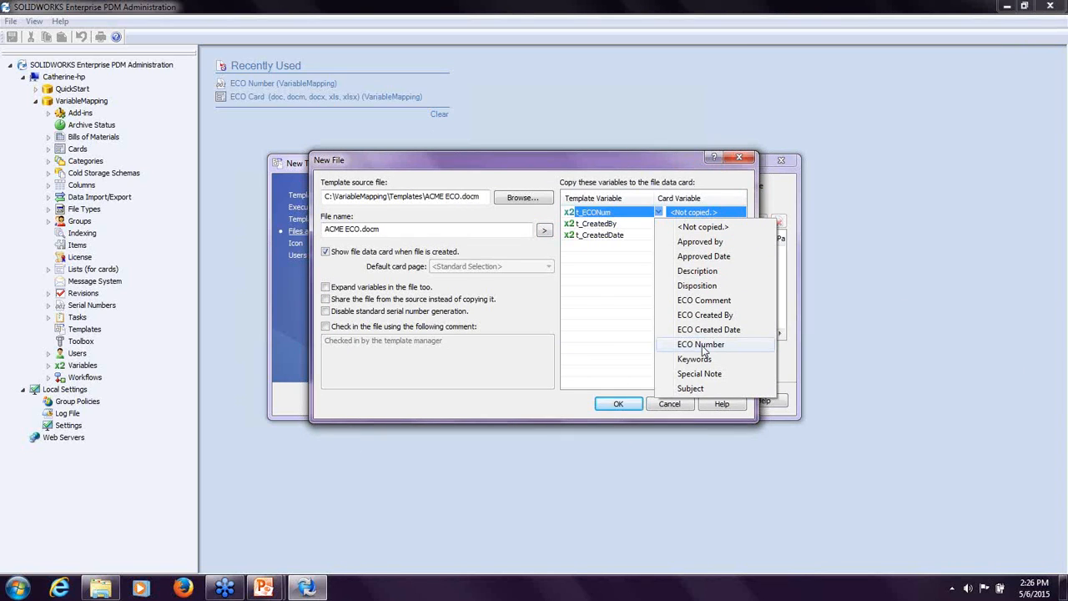
click(701, 345)
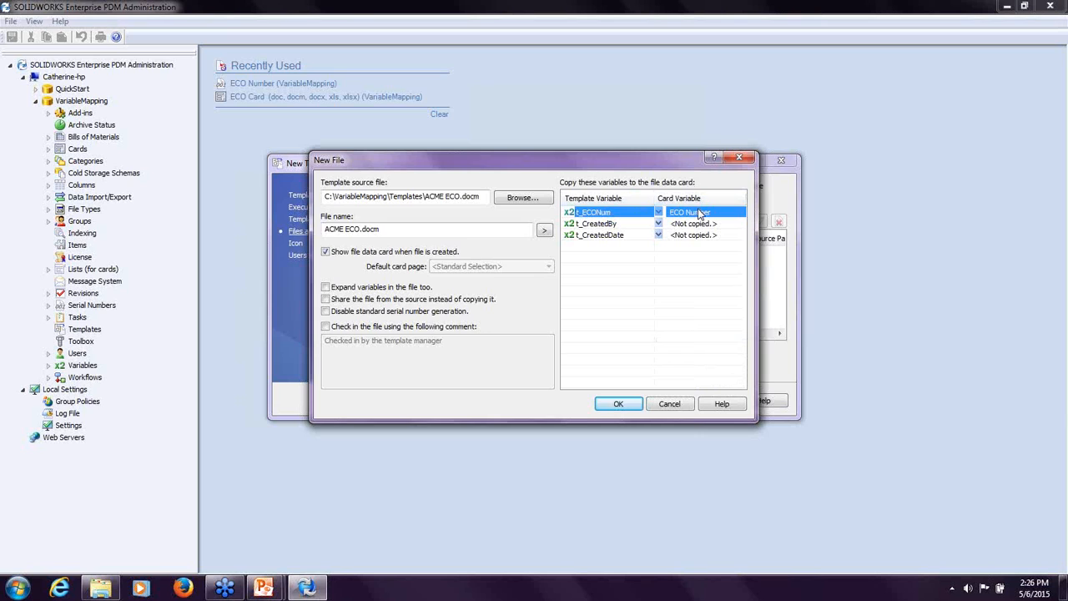
click(660, 225)
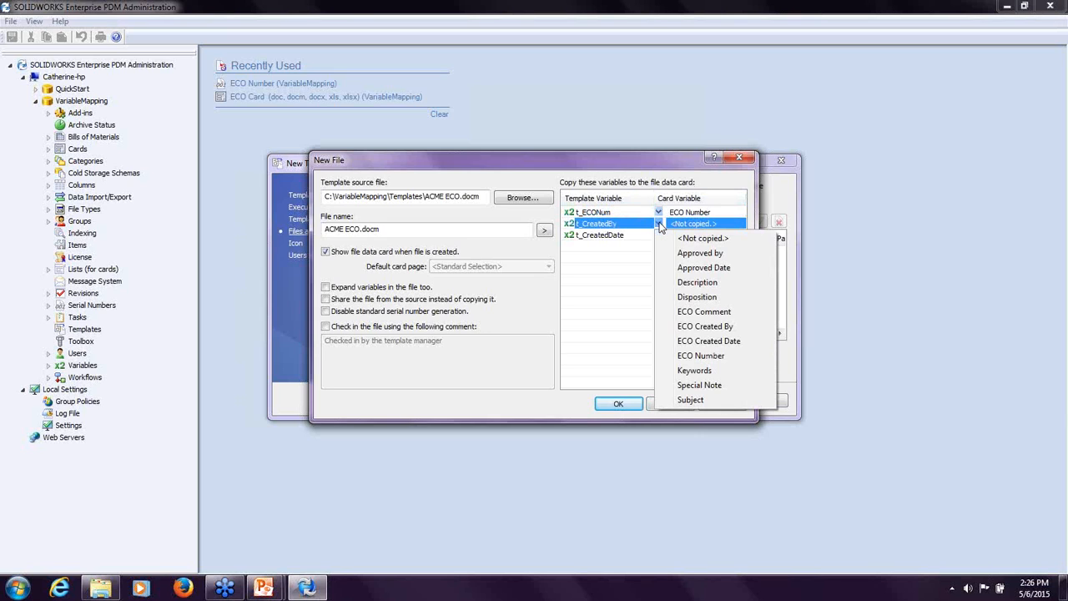
click(708, 326)
click(658, 235)
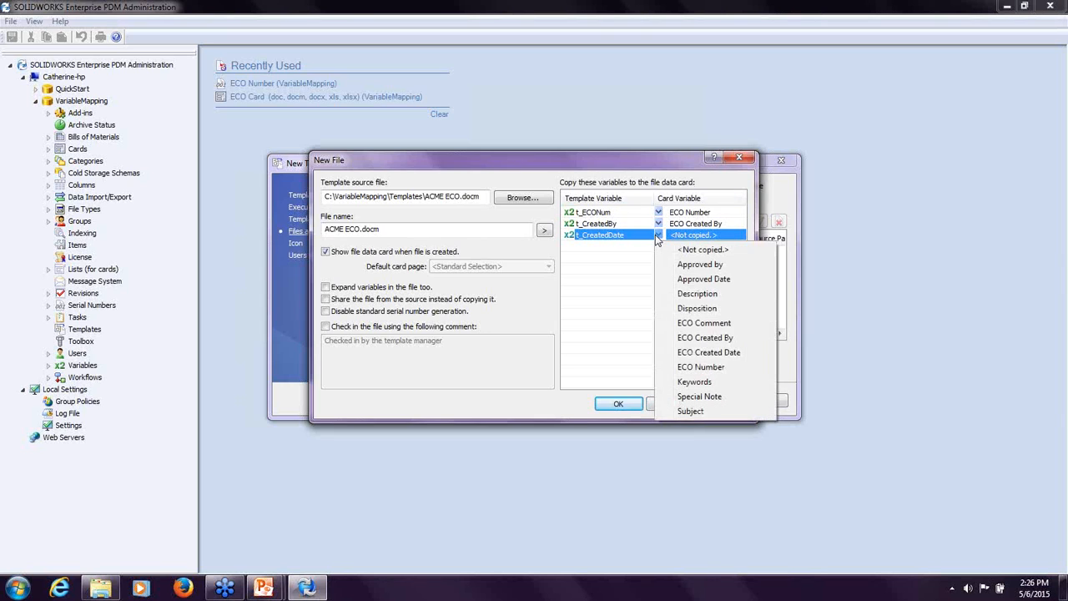
click(707, 352)
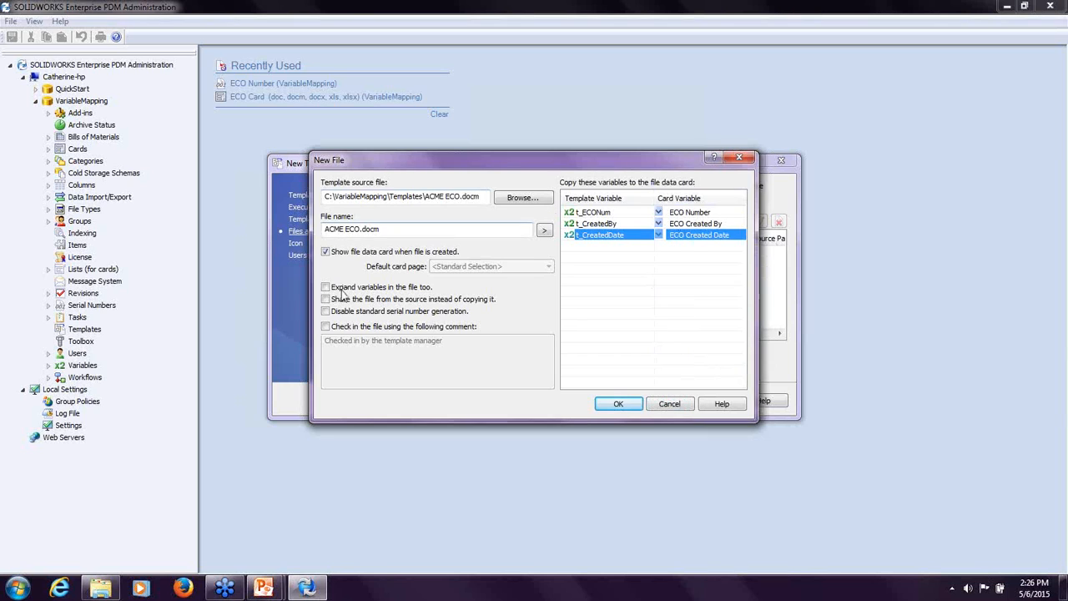
- Disable standard serial number generation, name the new file %t_ECONum%.docm using the template variable, and accept the file settings
click(325, 311)
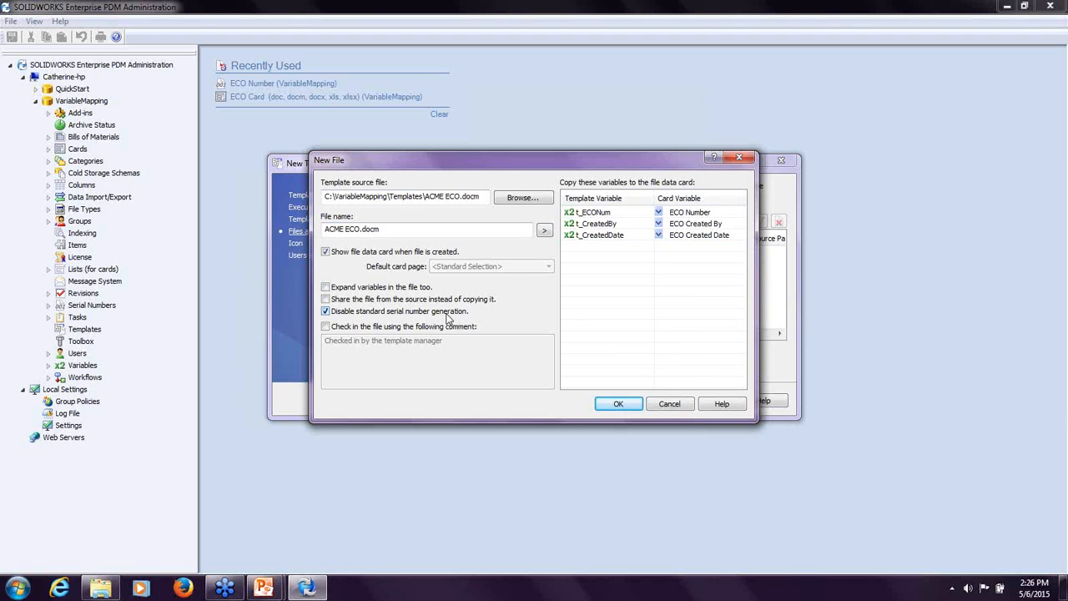
click(361, 228)
drag(359, 225, 202, 174)
key(BackSpace)
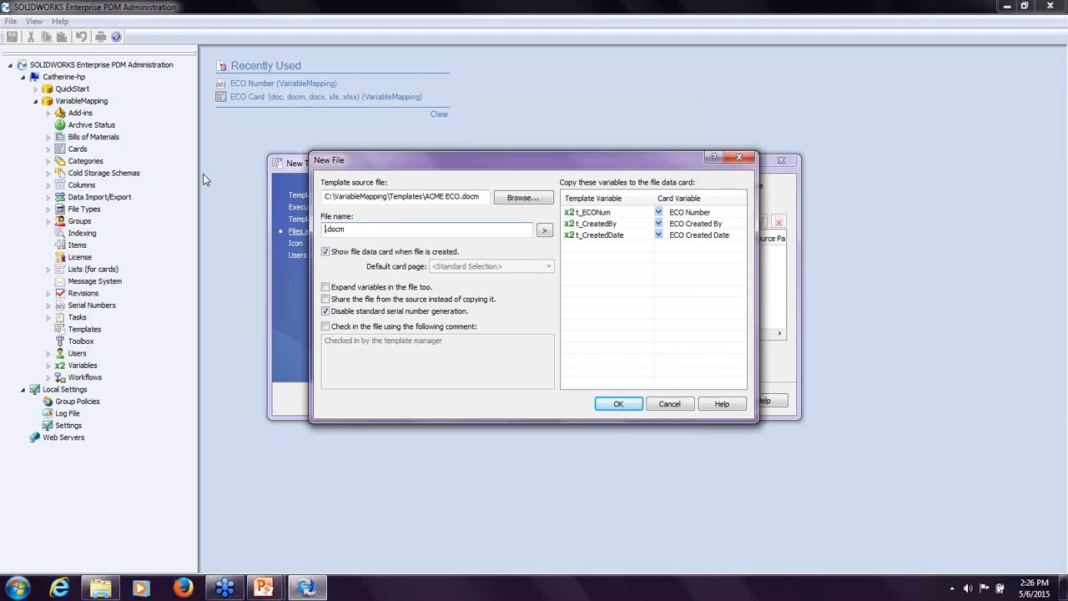
click(544, 231)
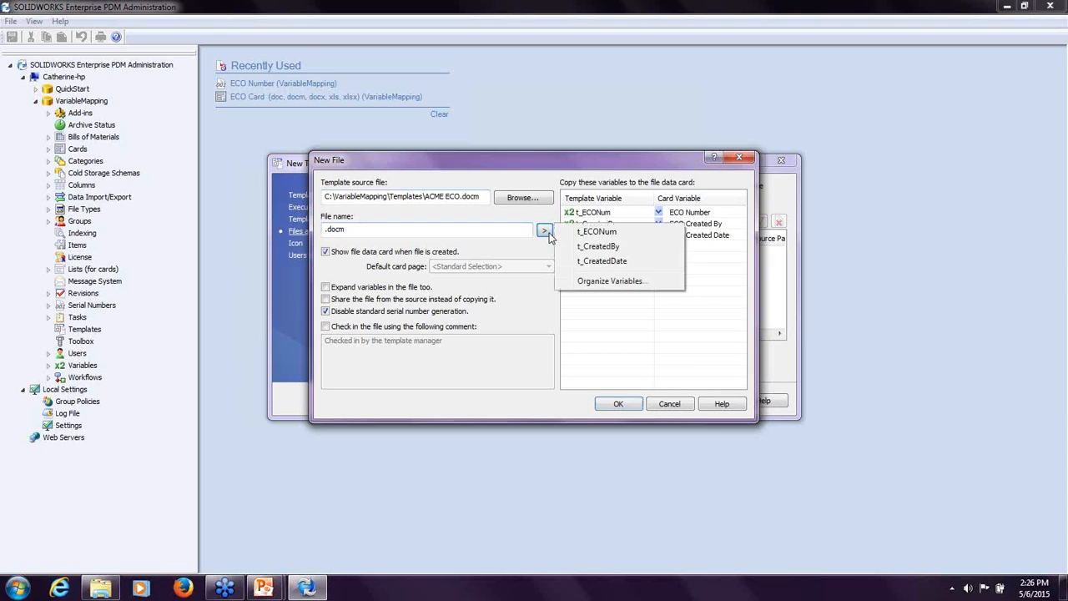
click(588, 229)
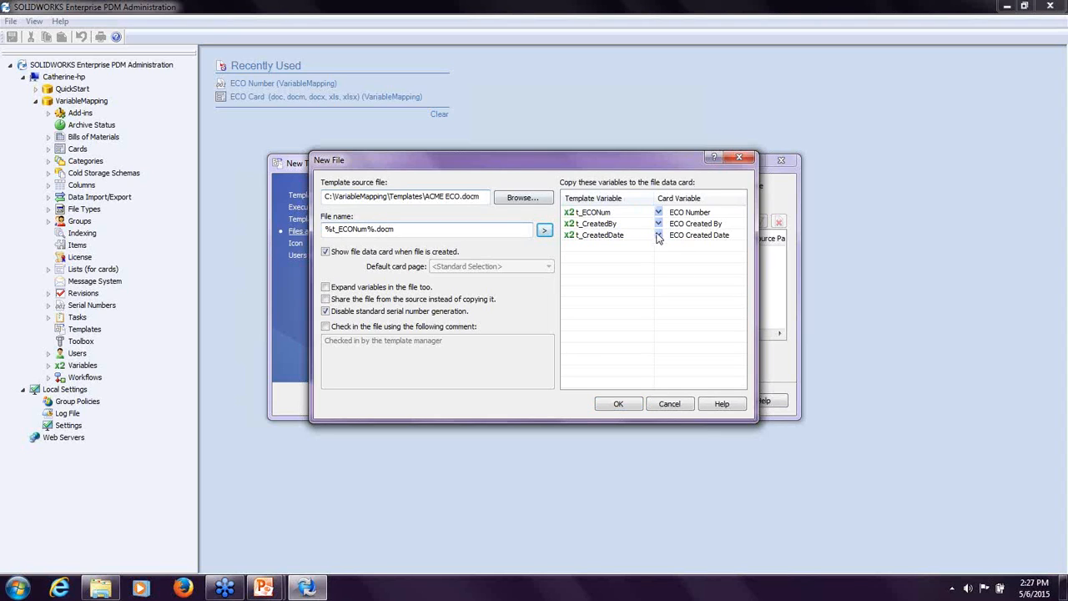
click(618, 404)
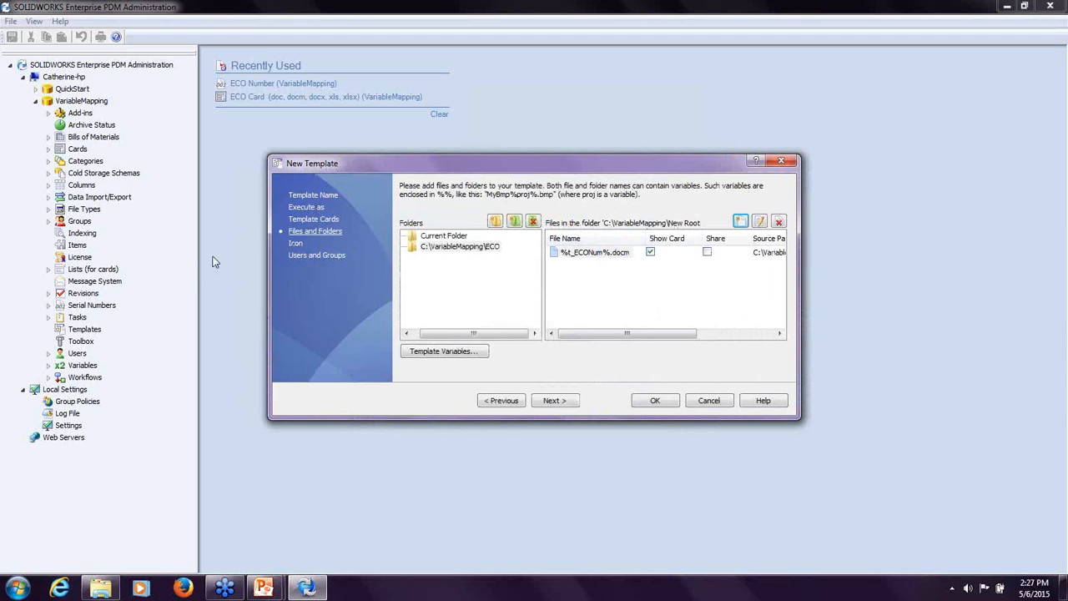
- Set the template's icon extension to doc and allow the Admin user to use the template
click(295, 243)
click(606, 263)
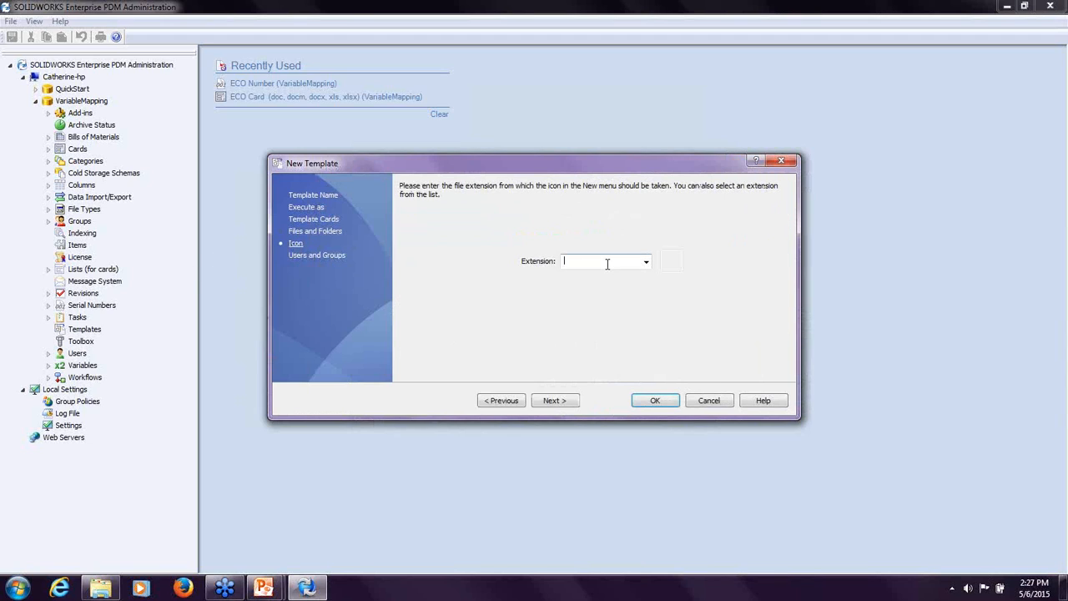
text(doc)
click(299, 255)
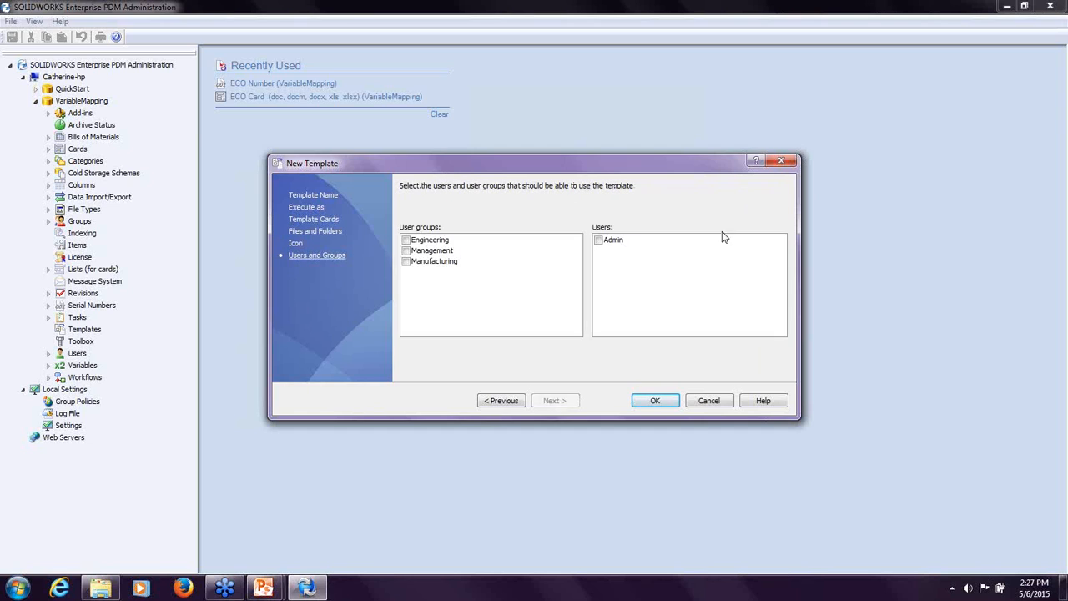
click(599, 241)
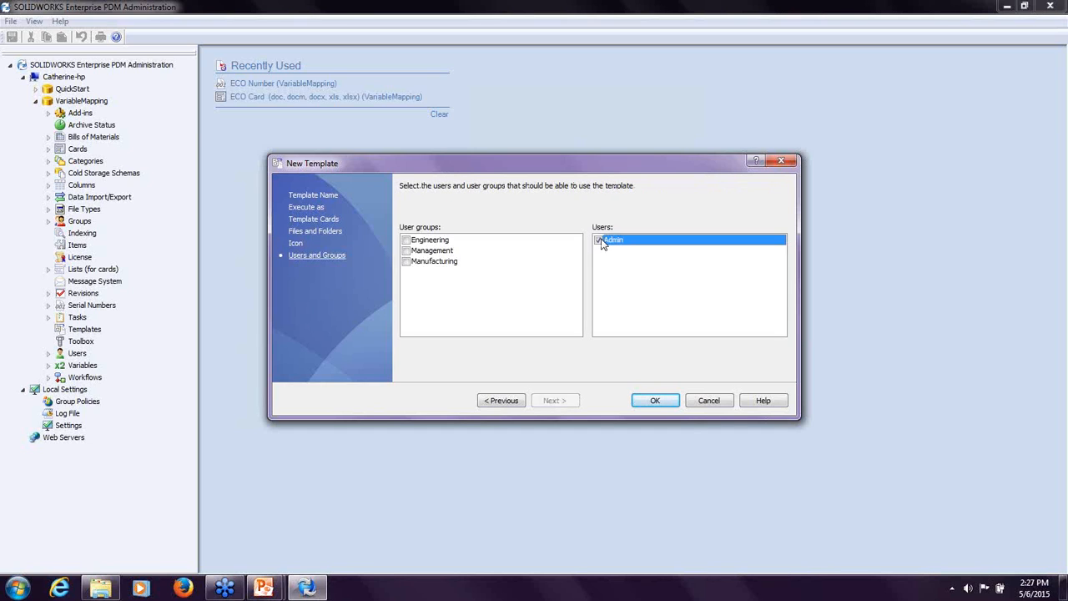
- Review the files assigned to Current Folder and C:\VariableMapping\ECO, and accept the new template
click(297, 244)
click(312, 232)
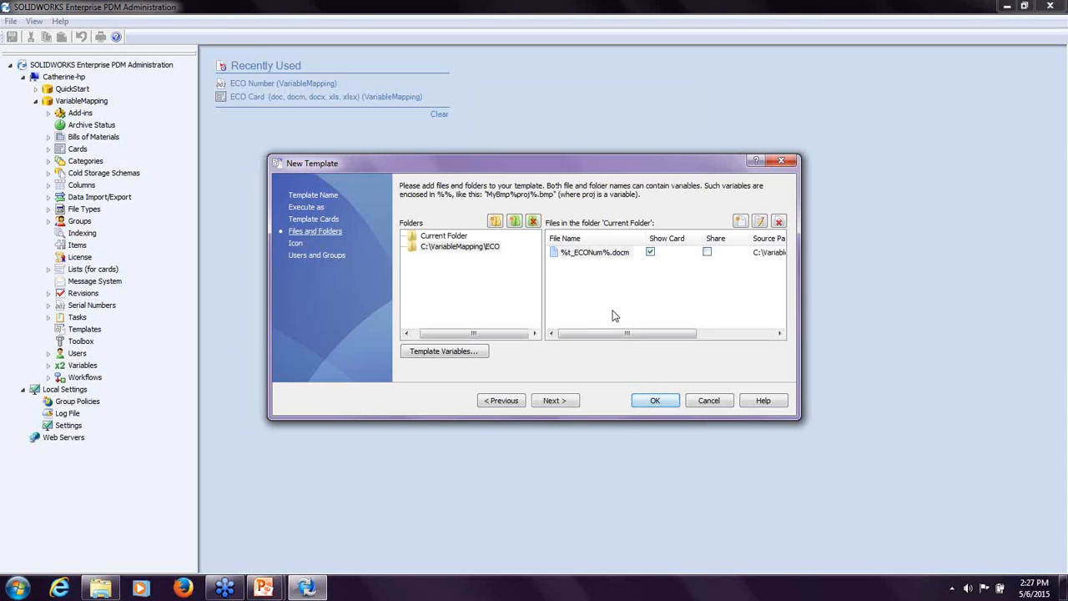
click(463, 247)
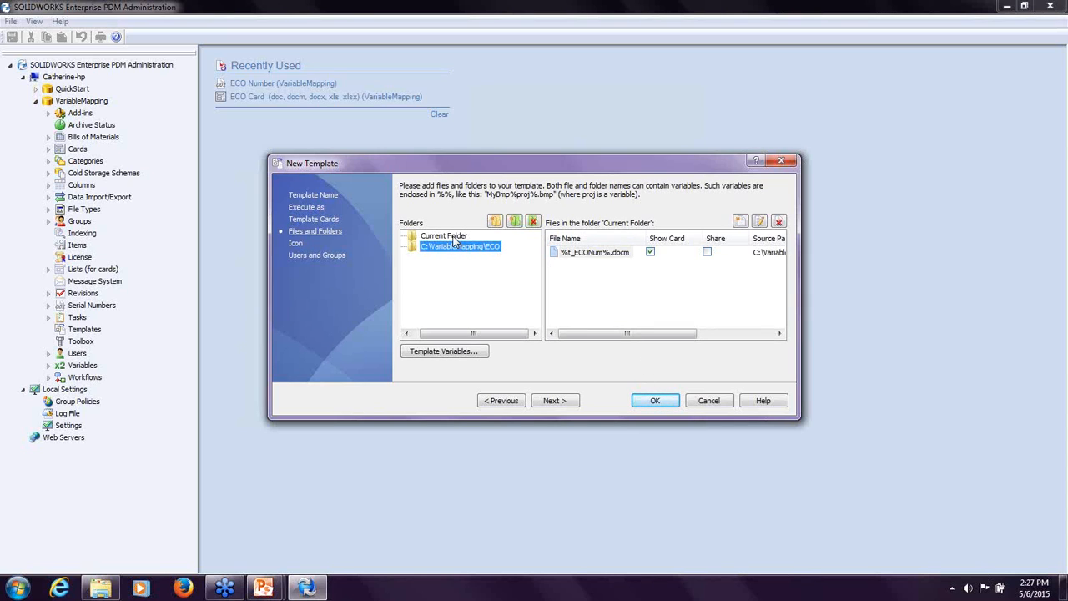
click(458, 237)
click(461, 247)
click(655, 402)
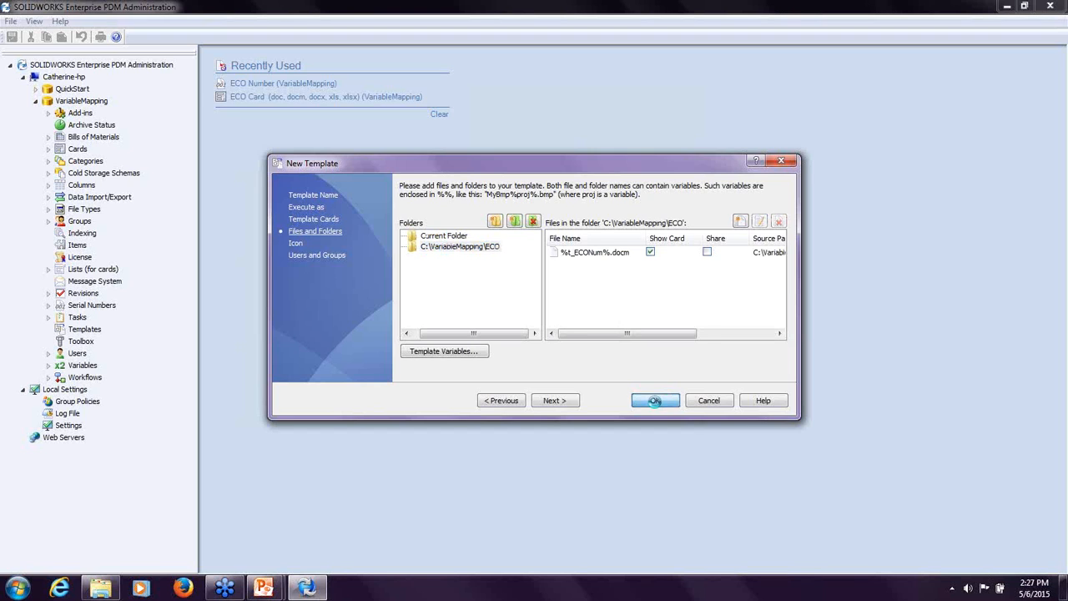
mouse_move(263, 588)
click(333, 537)
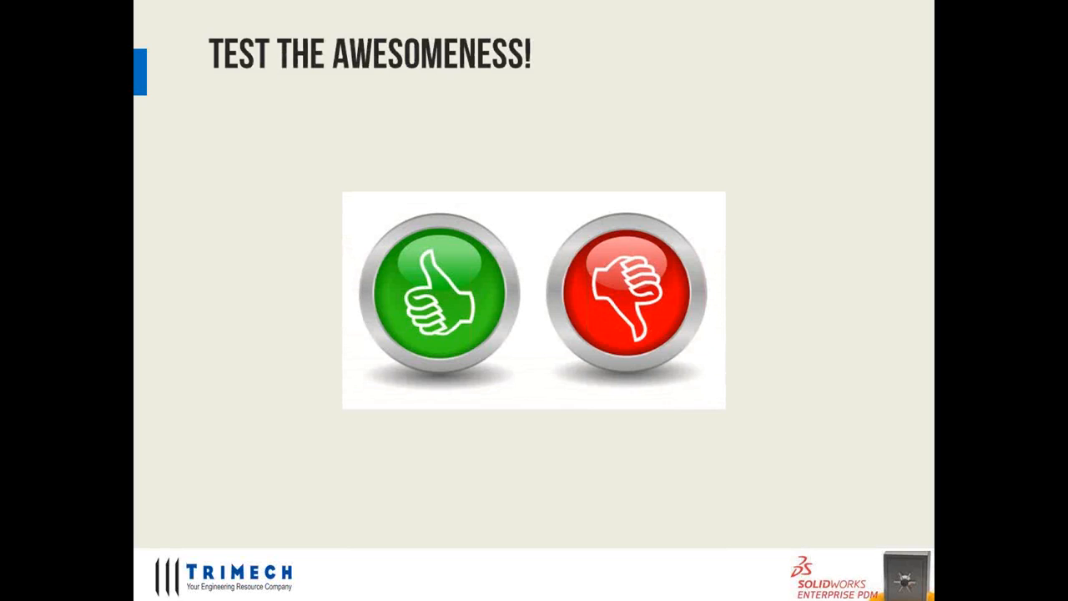
key(space)
- Switch to the vault's Templates folder in Windows Explorer and start a new file from the Create an ECO template
key(alt+Tab)
key(alt+Tab)
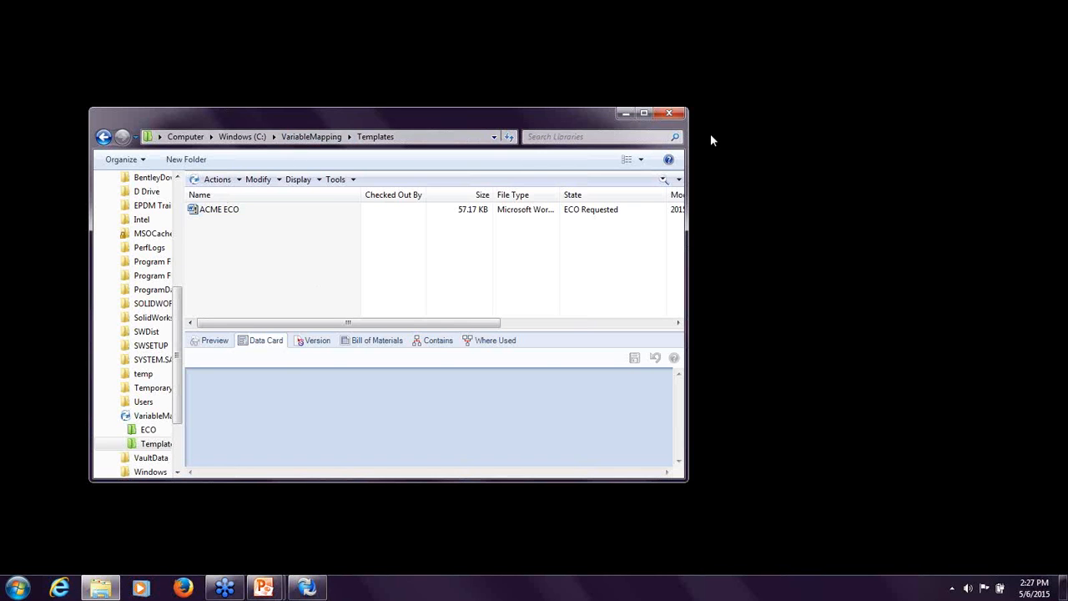
click(649, 114)
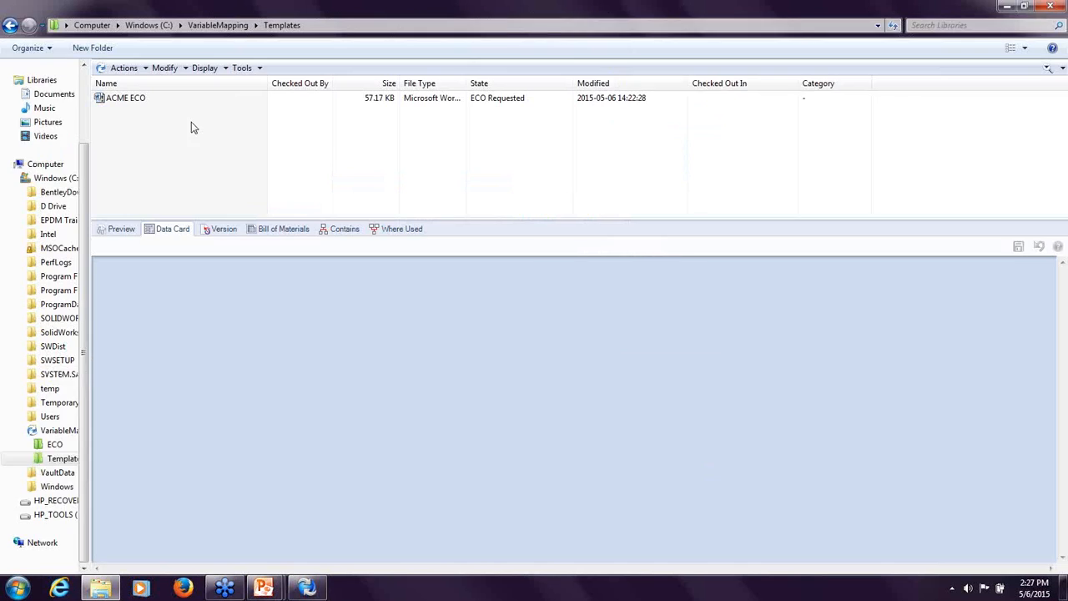
click(143, 99)
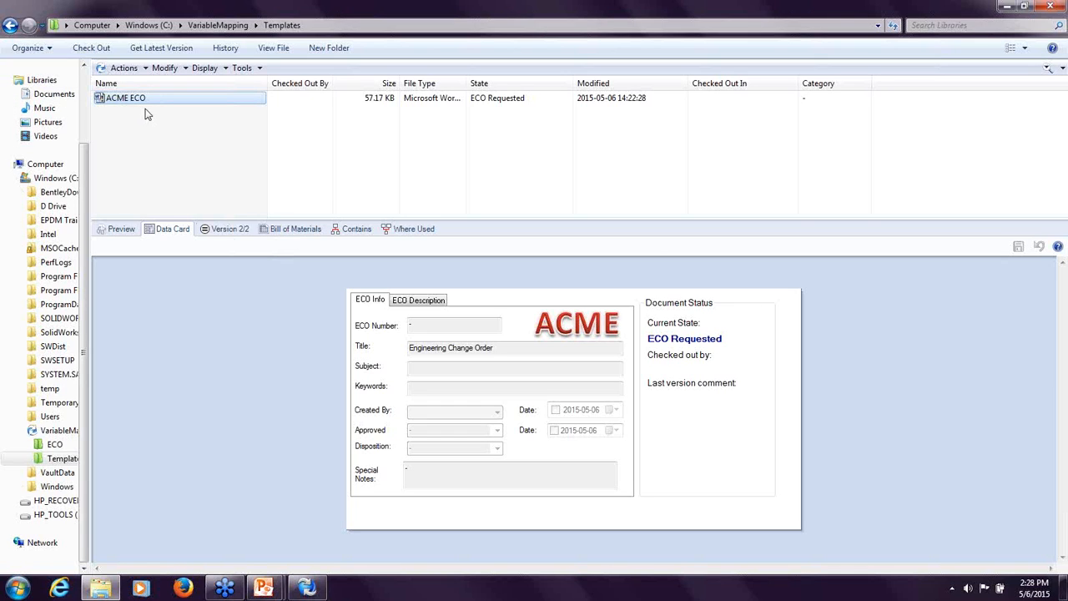
right_click(137, 156)
mouse_move(221, 252)
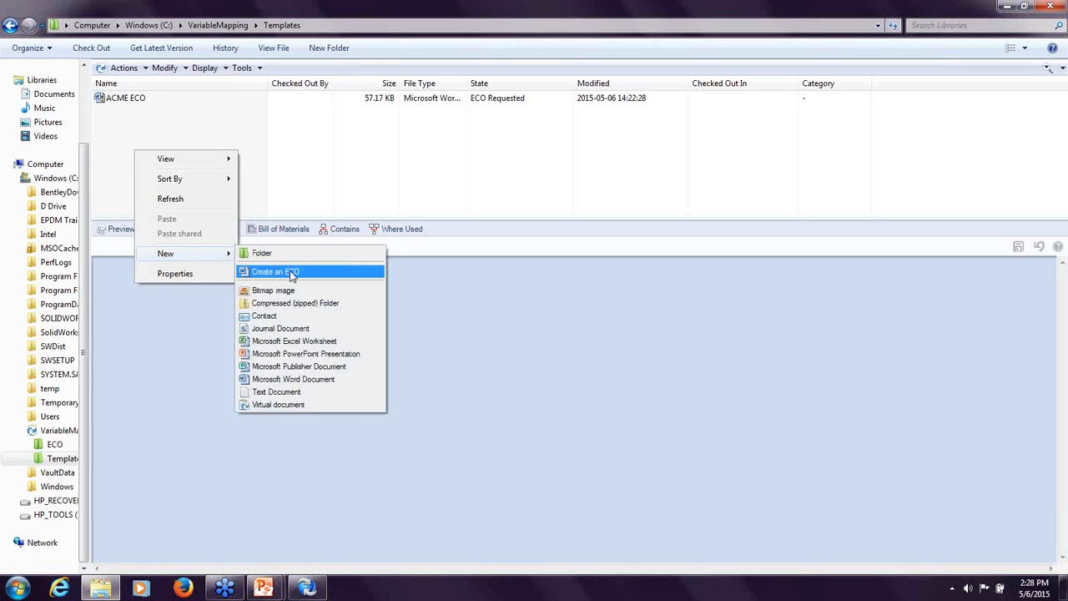
click(313, 273)
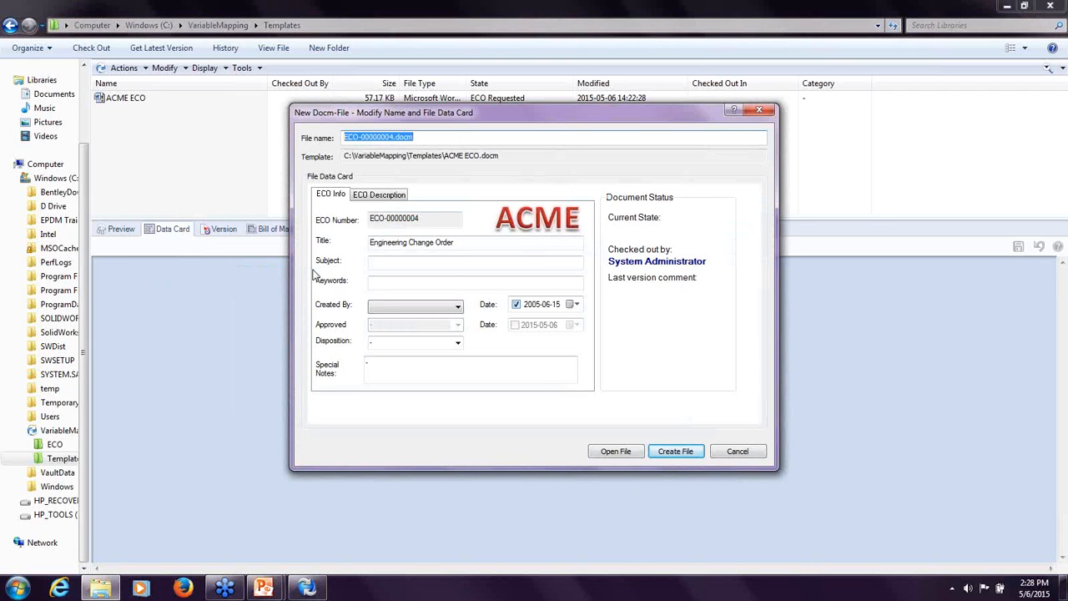
- Set Created By to System Administrator and the creation date to today, 2015-05-06, on the new ECO's data card
click(391, 137)
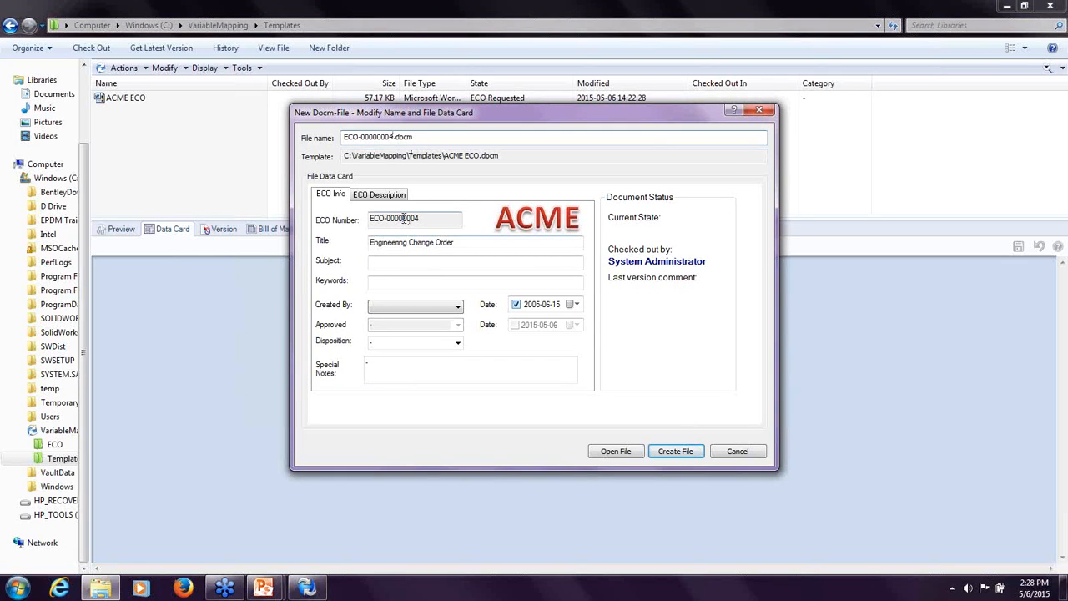
click(402, 306)
click(401, 319)
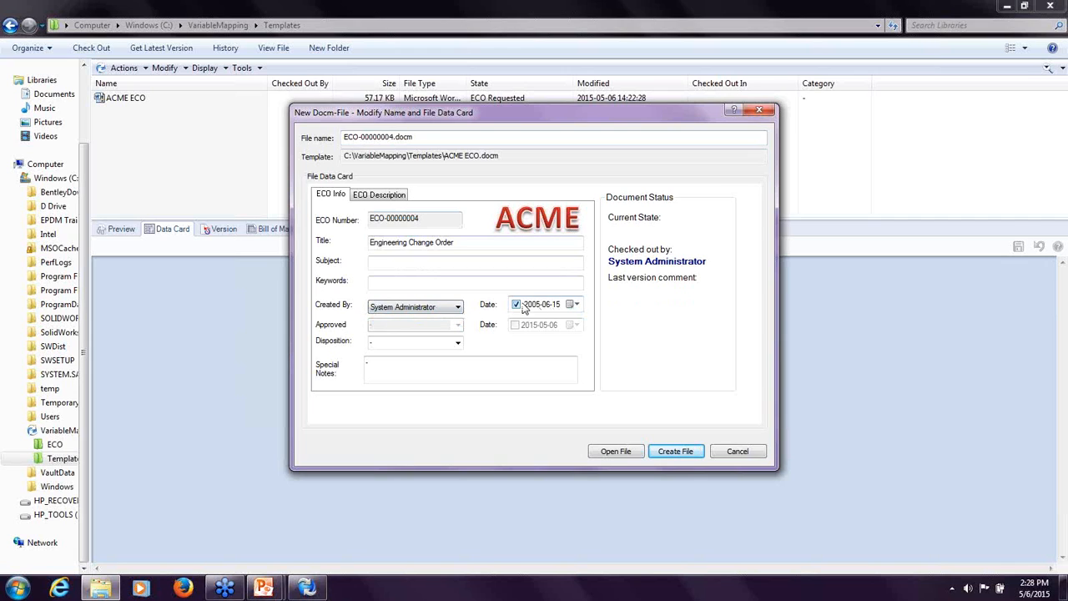
click(573, 304)
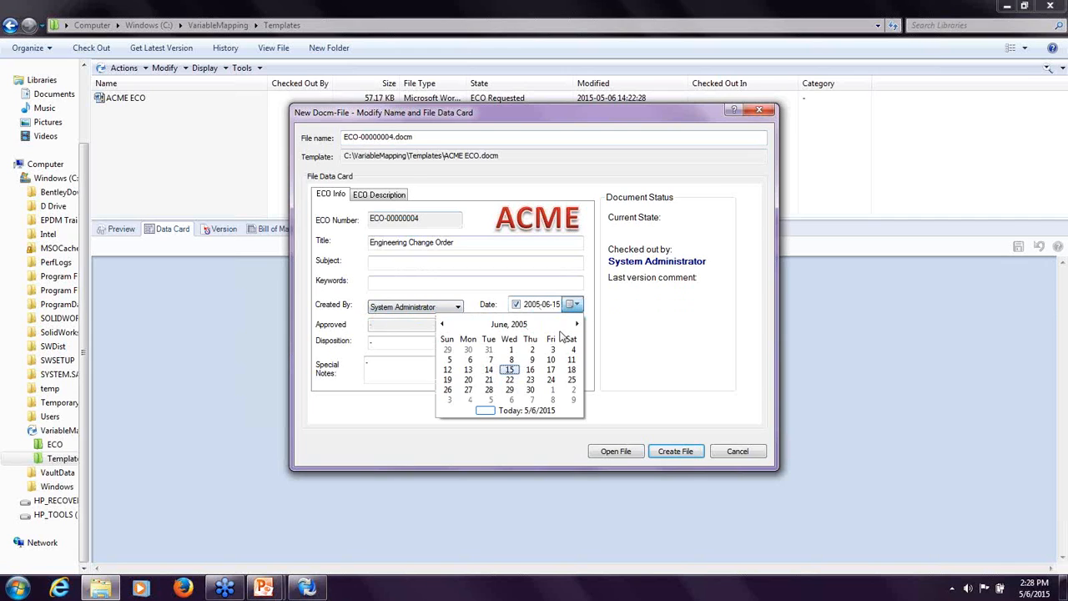
click(511, 350)
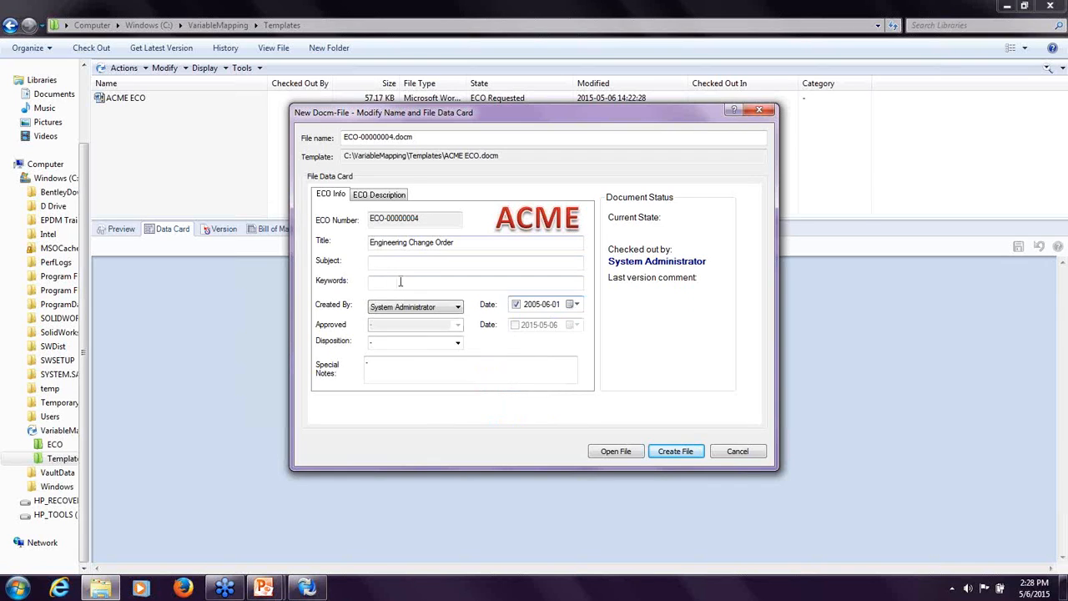
click(574, 304)
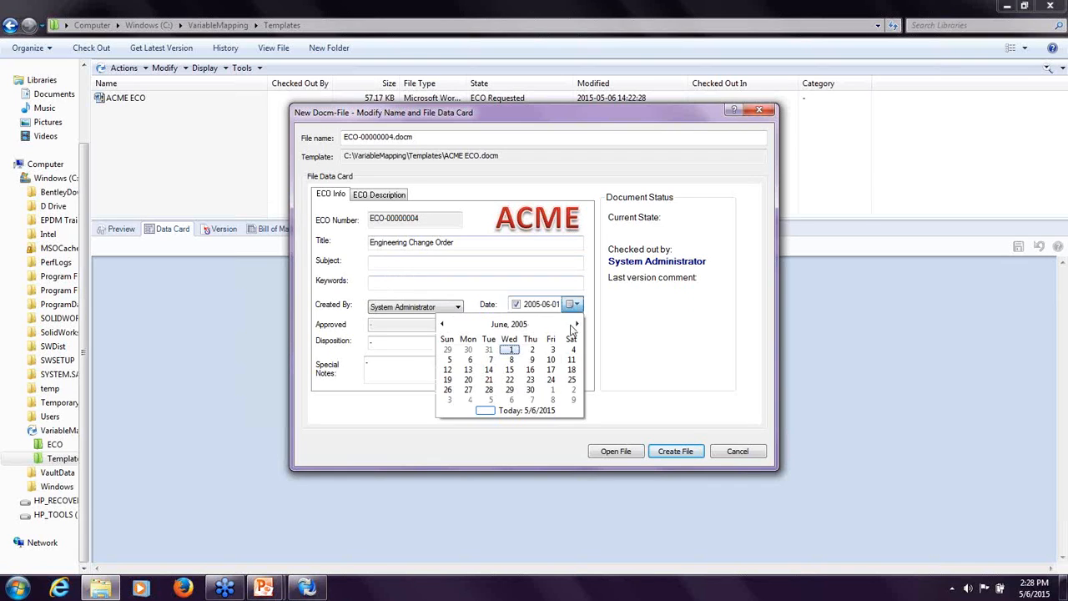
click(534, 410)
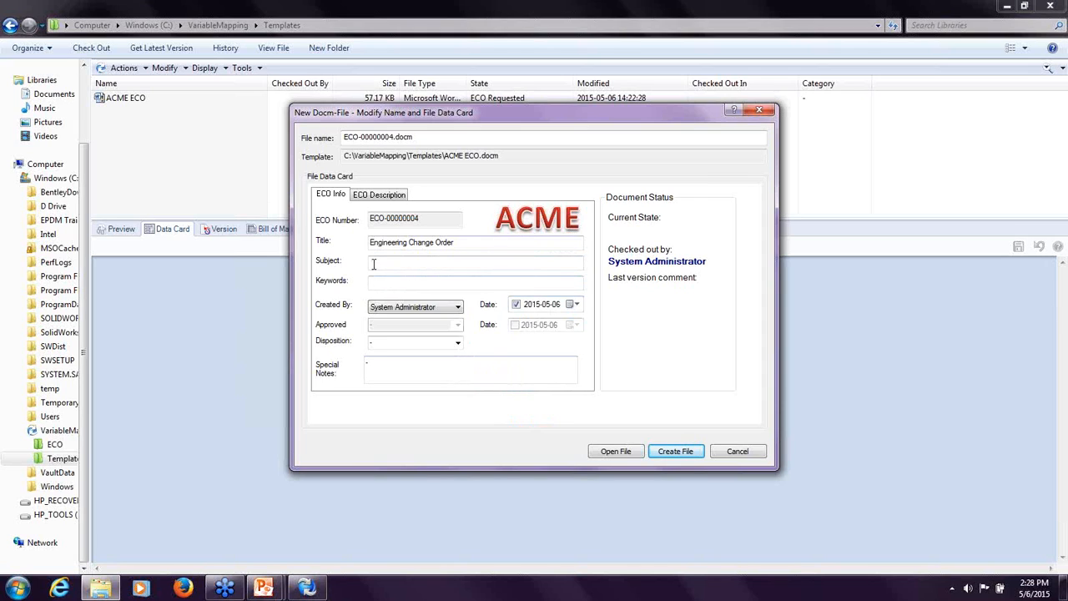
- Fill in the data card's subject with "Subject" and its keywords with "Keywords"
text(Subject;)
key(Tab)
text(Ke)
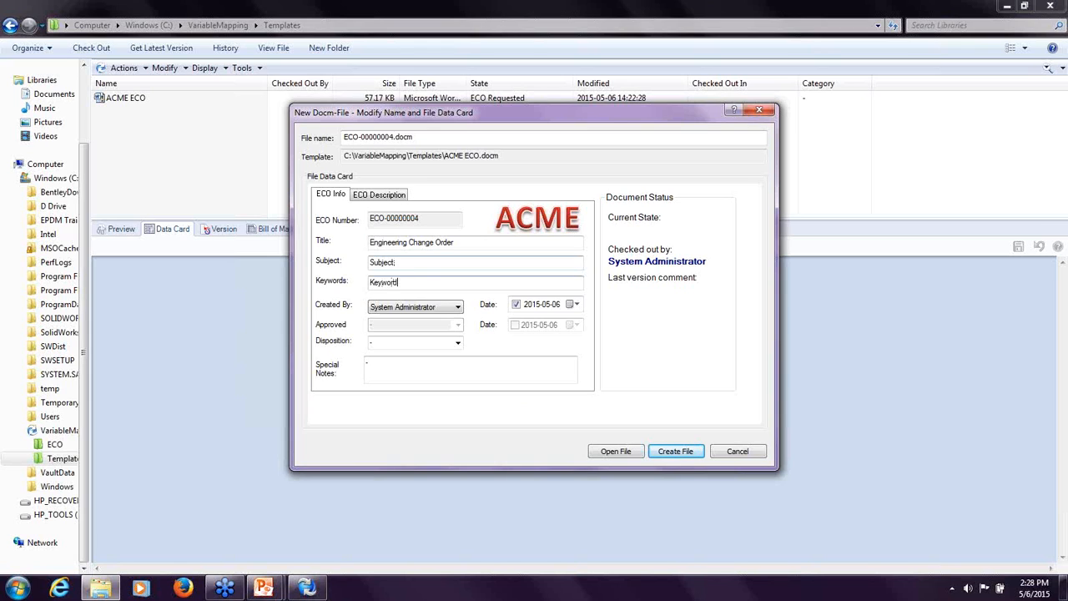
text(ywords)
- Set the disposition to Use Inventory and enter "Special Notes" as the special notes
click(458, 342)
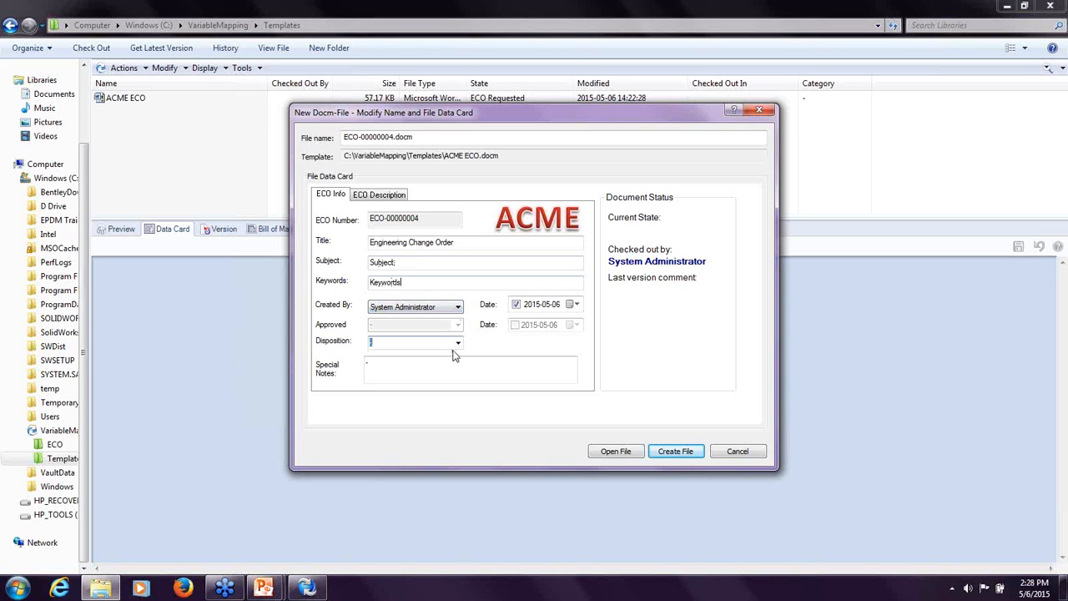
click(434, 355)
key(Tab)
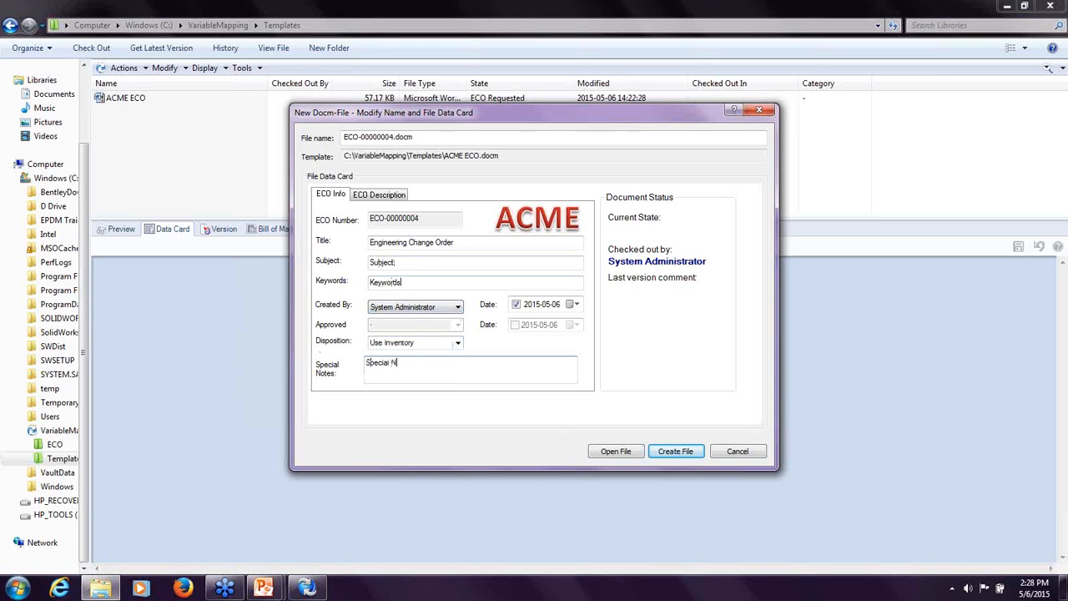
text(Special Notes)
- Enter "ECO Description" as the ECO description and return to the ECO Info page of the data card
click(374, 195)
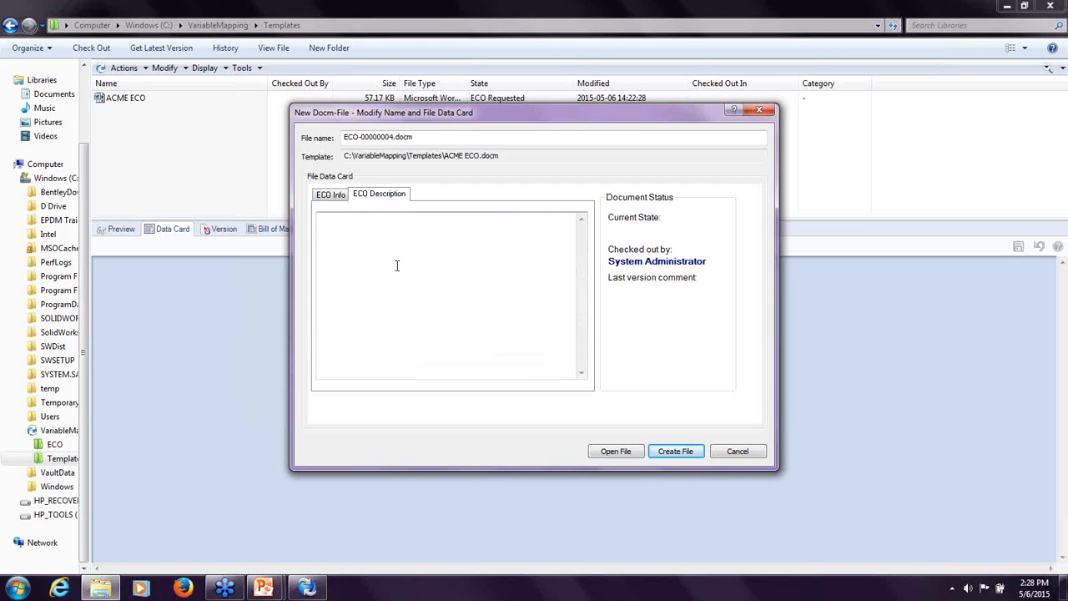
text(ECO Description)
click(333, 194)
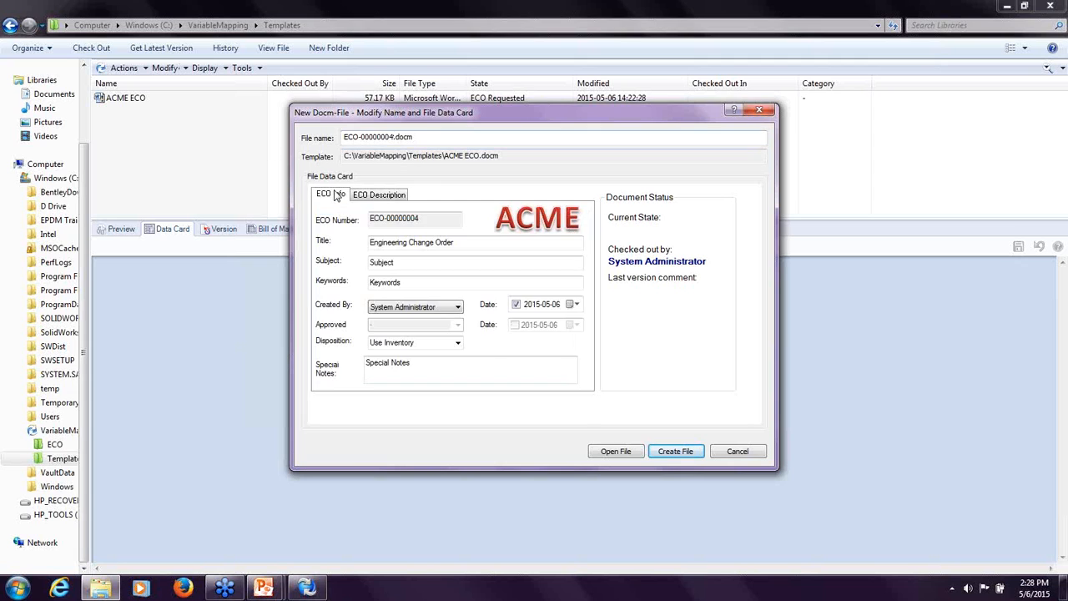
- Open the new ECO file in Word and check the disposition value in the form
click(615, 450)
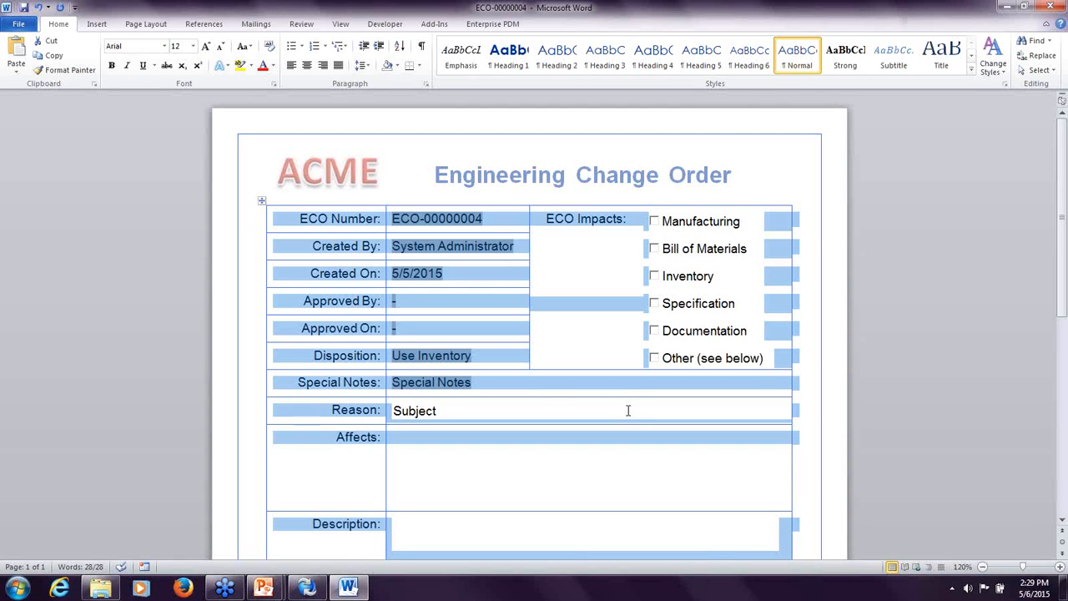
click(435, 358)
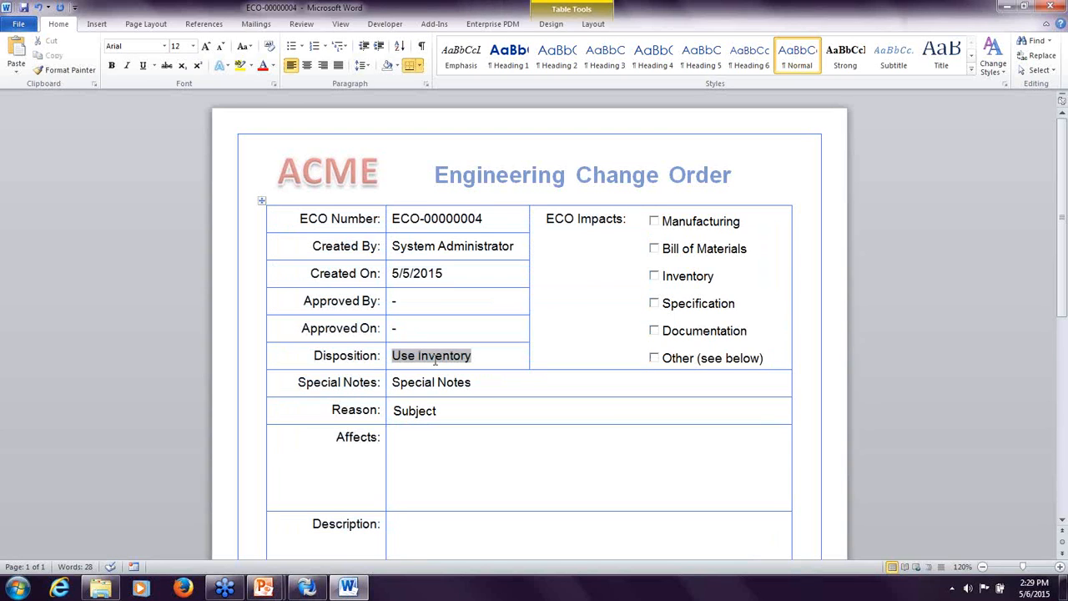
- Check the special notes, creation date, creator and ECO number fields in the Word form
click(409, 381)
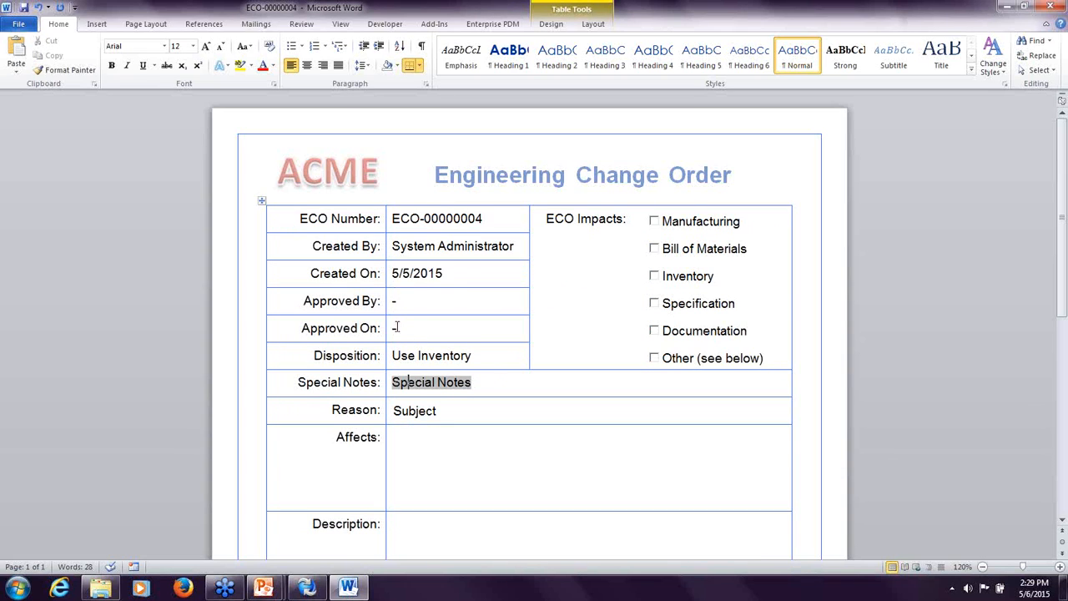
click(428, 273)
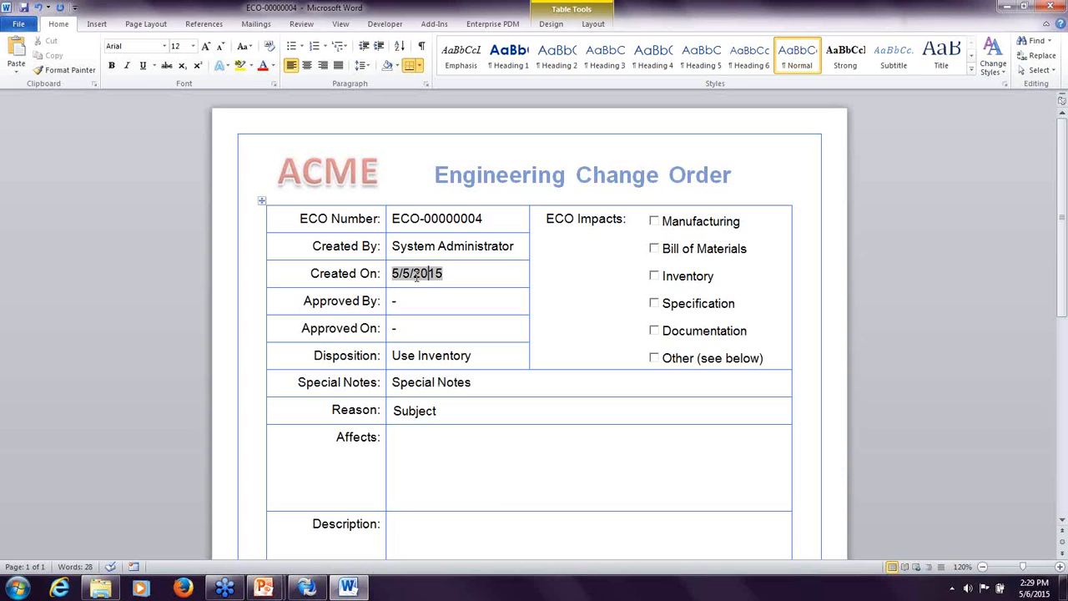
click(419, 249)
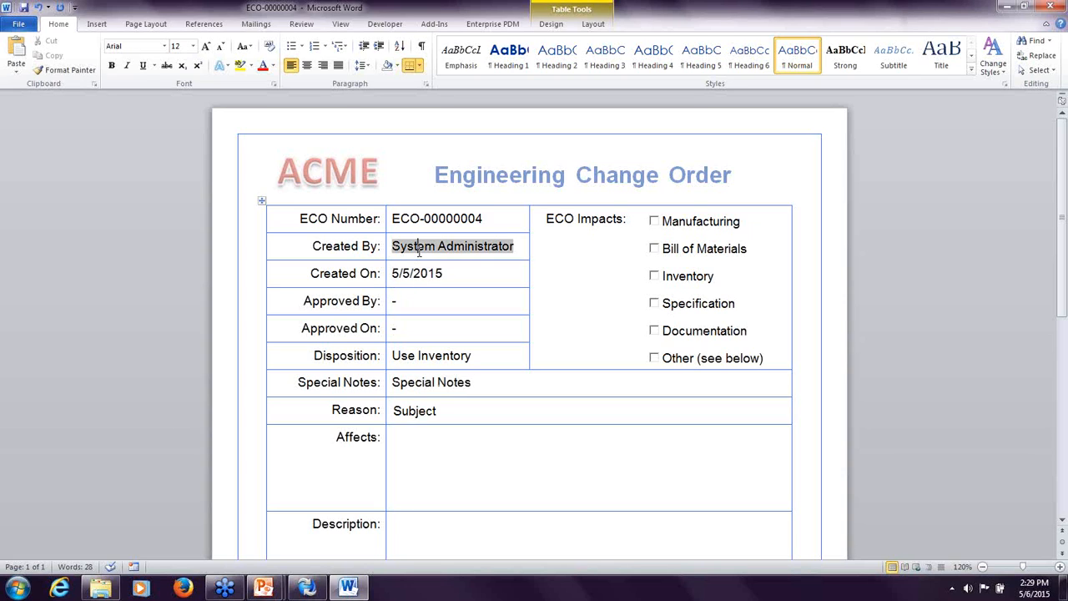
click(431, 220)
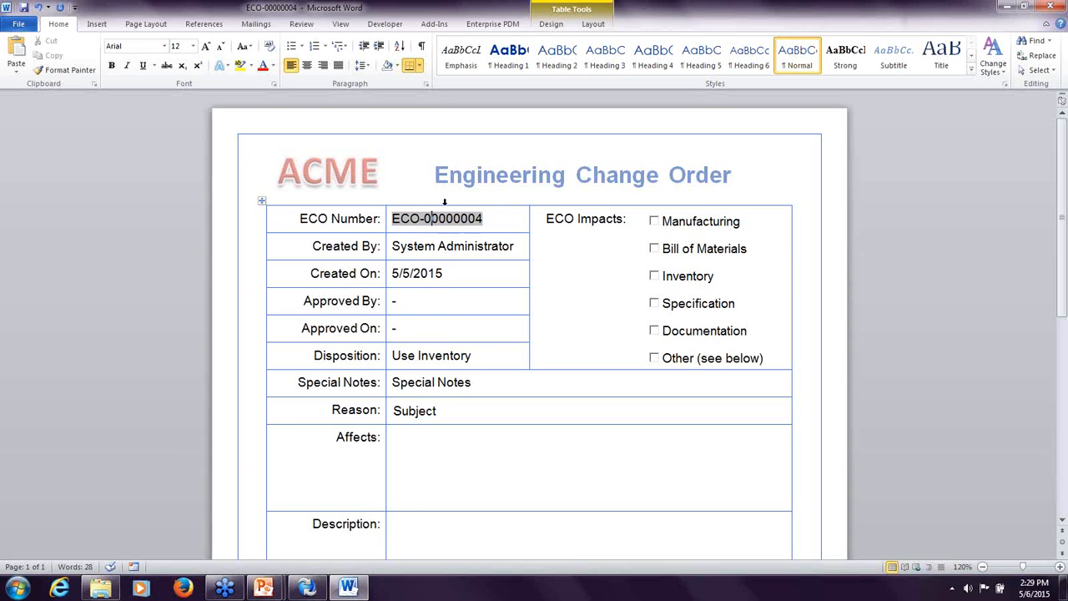
- Review the custom entries in the document's advanced properties, widening the name column, and return to the form
click(17, 25)
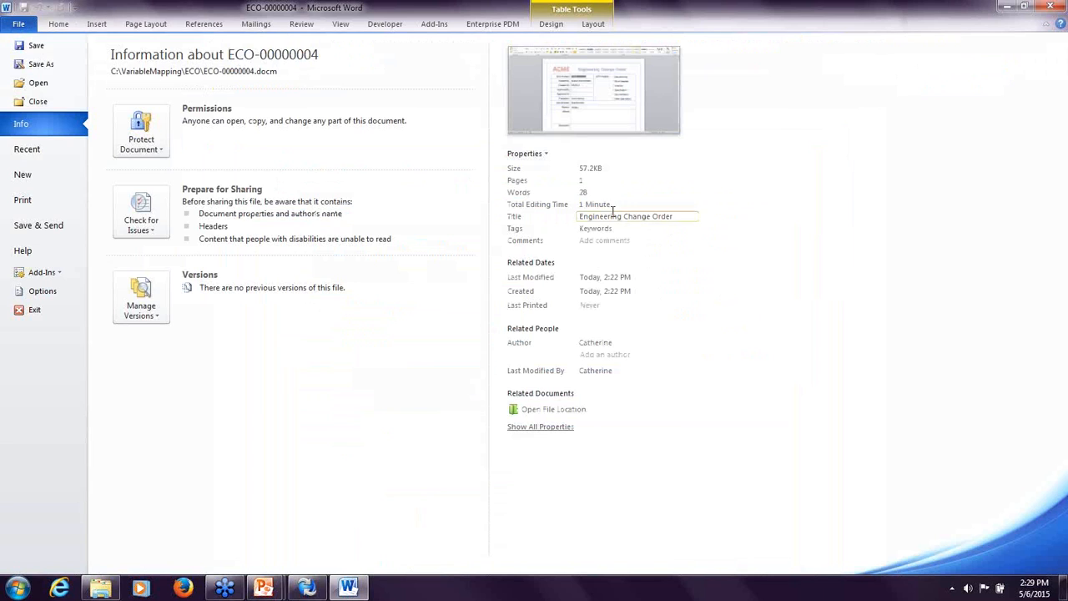
click(544, 156)
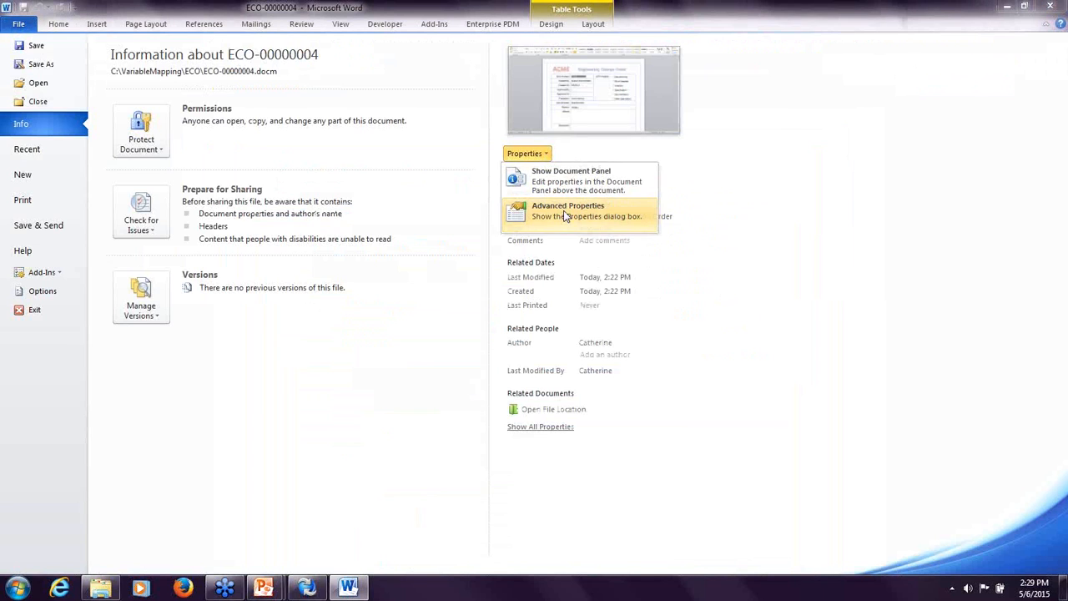
click(567, 215)
click(581, 166)
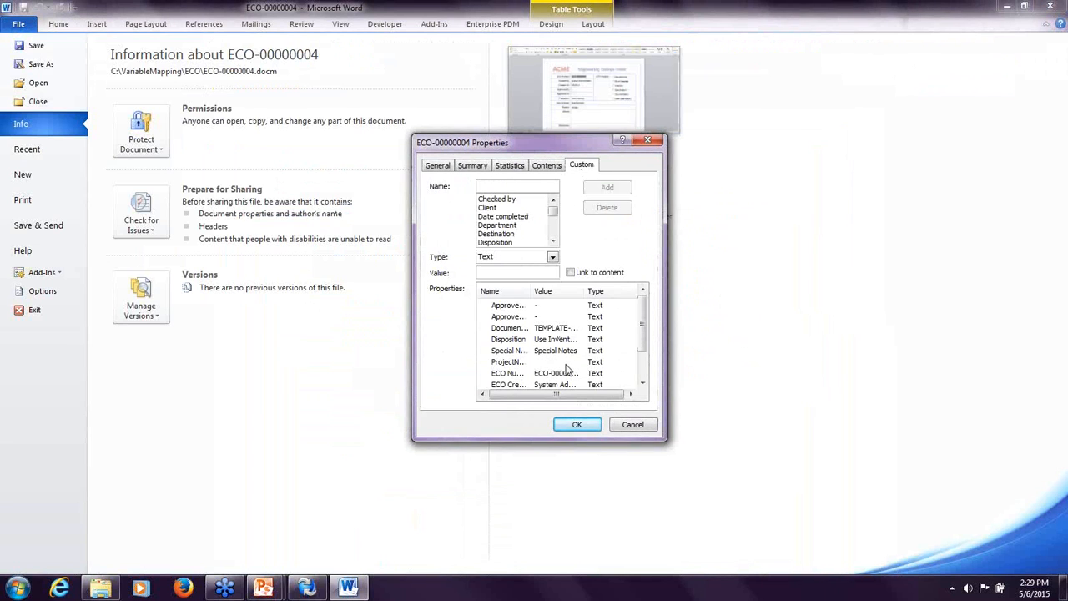
scroll(589, 372, down, 1)
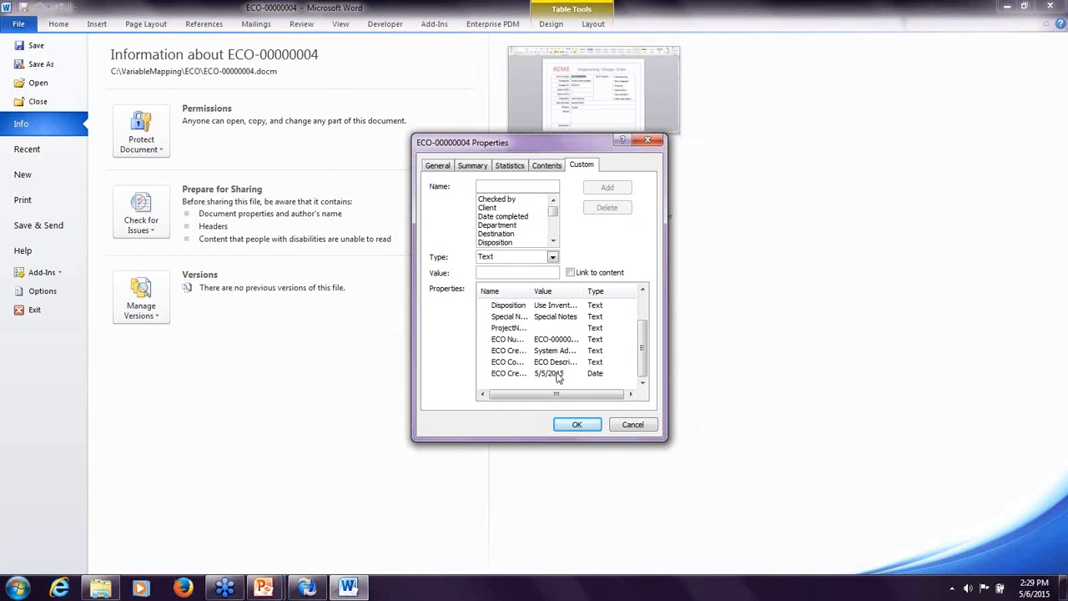
drag(533, 288, 558, 288)
click(576, 424)
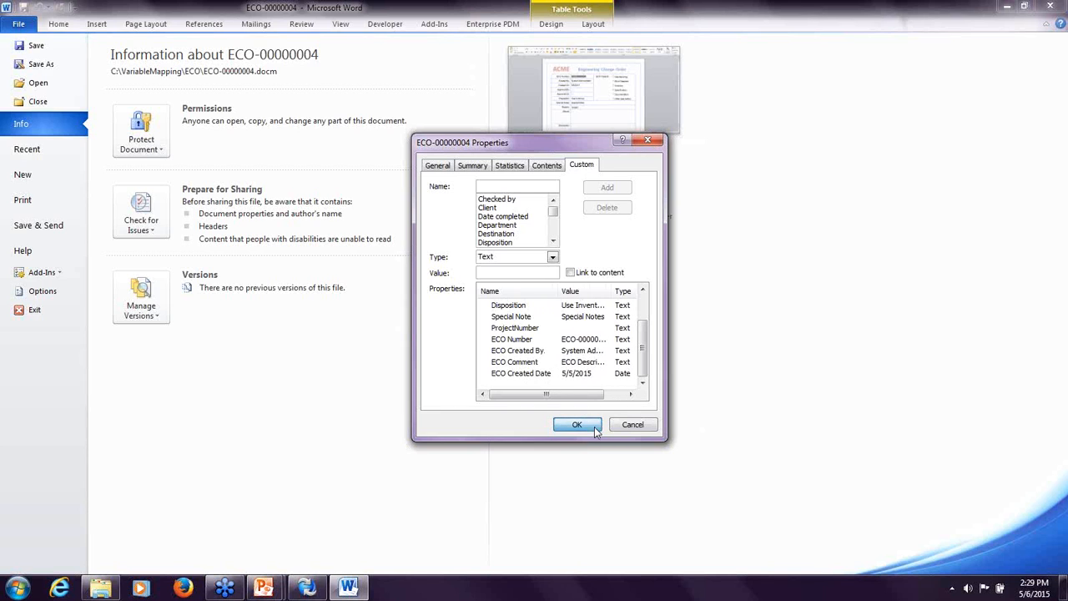
click(53, 25)
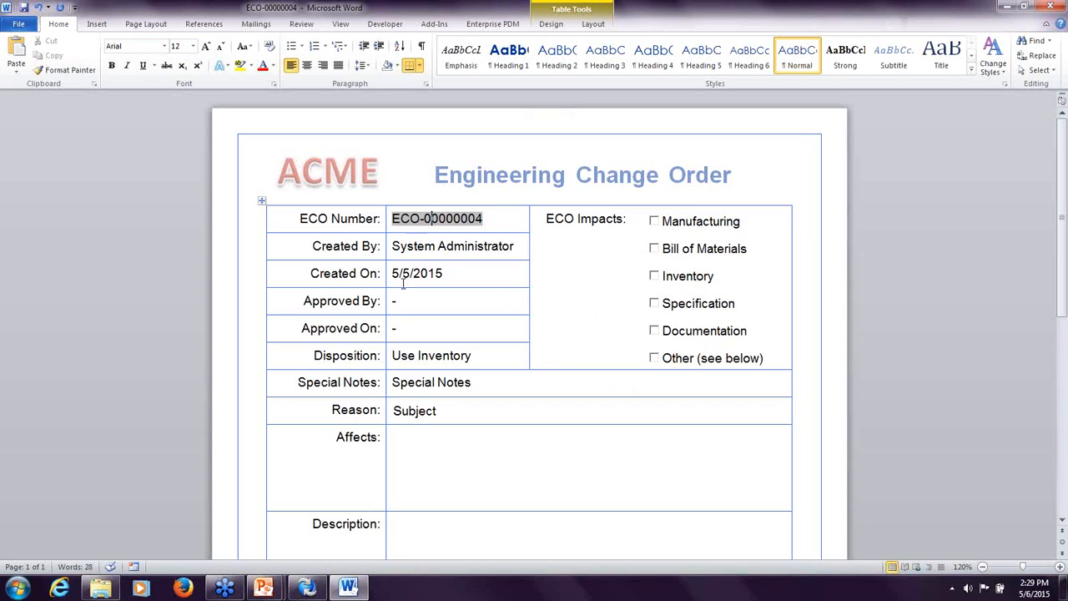
- Change the Reason field in the form to "Sub123ject123", save the document and close Word
click(413, 410)
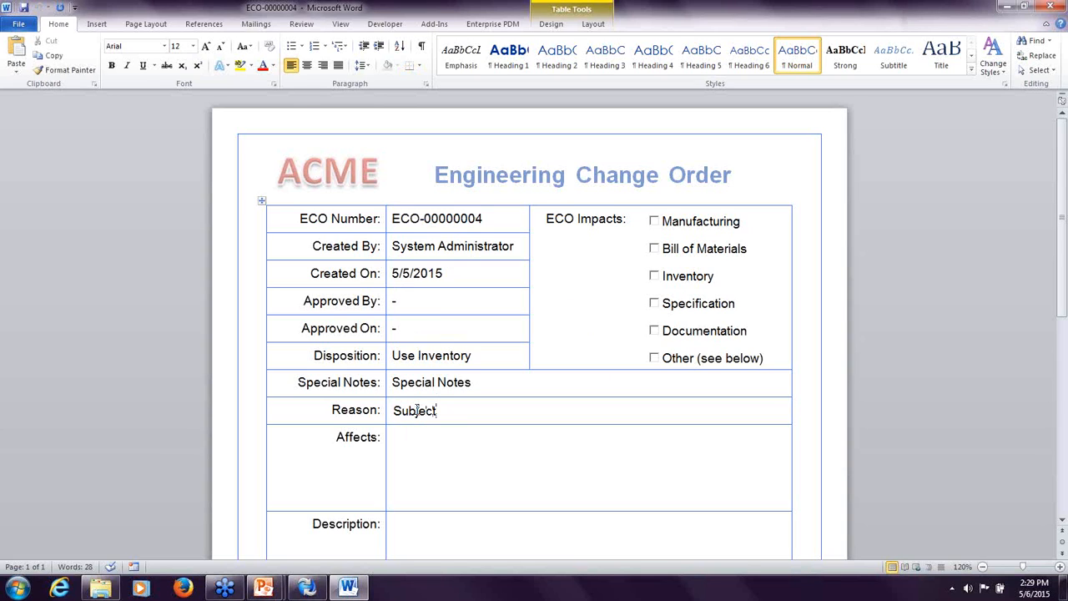
text(123)
click(416, 411)
text(123)
click(25, 7)
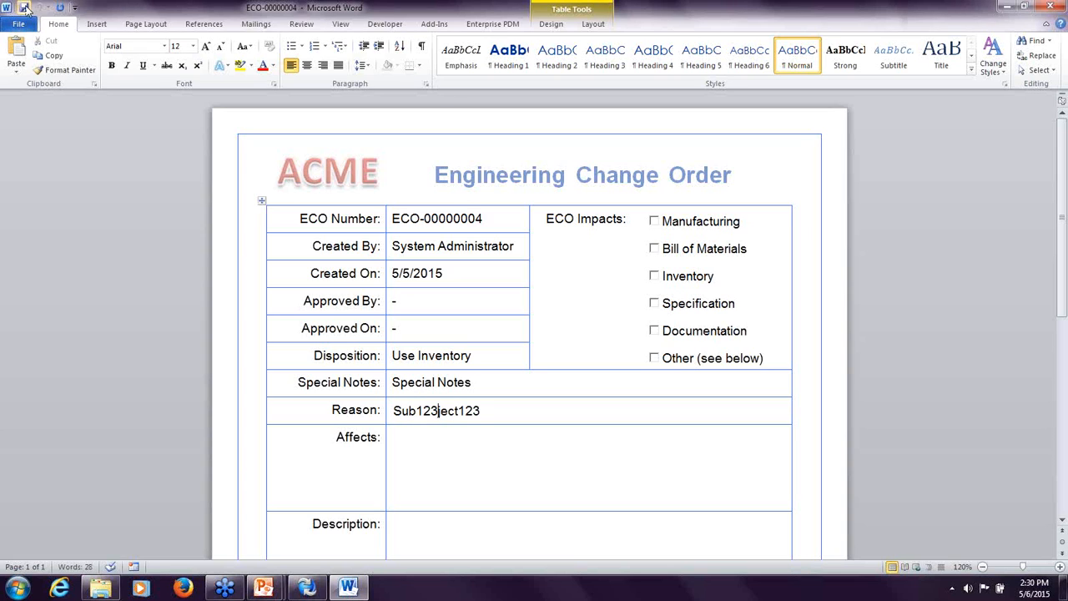
click(1058, 6)
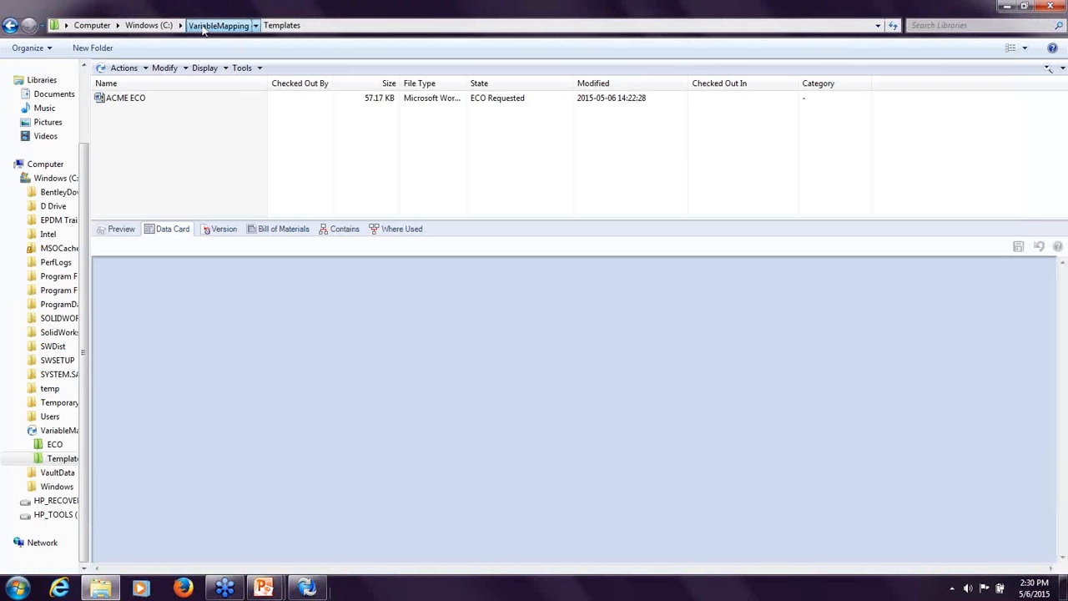
- Go to the vault's ECO folder and check the subject on the data card of ECO-00000004
click(218, 25)
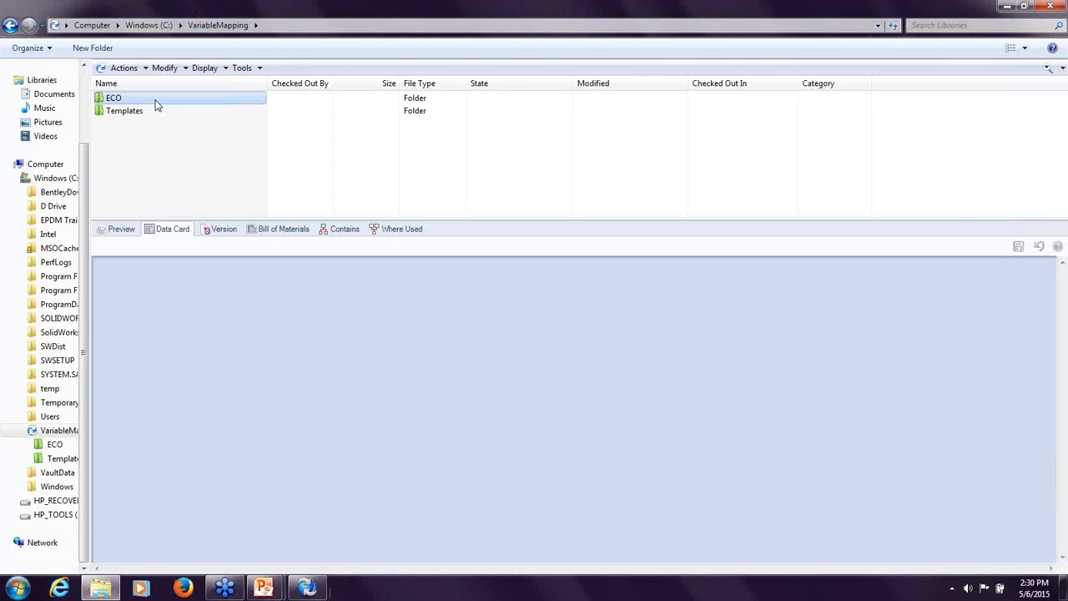
double_click(155, 100)
click(158, 100)
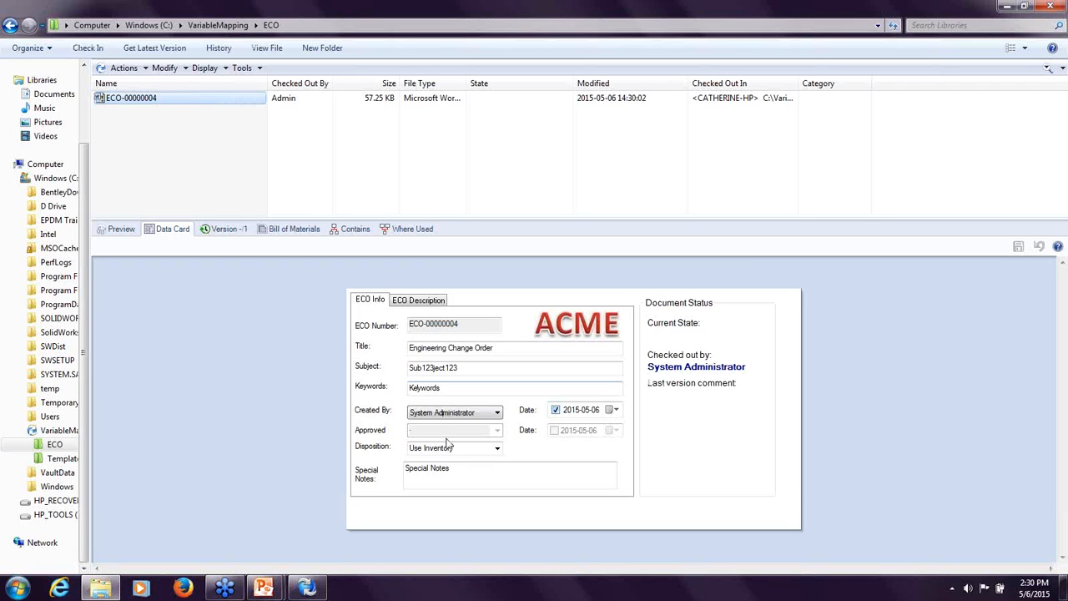
click(450, 368)
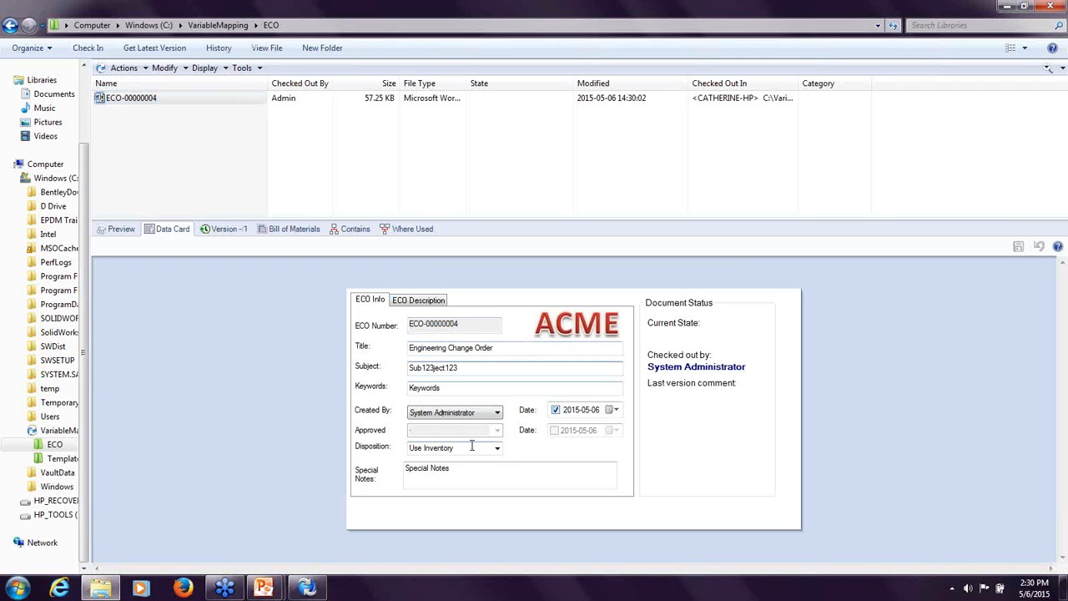
- Check in ECO-00000004 without a comment and switch to the PowerPoint slide show
right_click(188, 100)
click(227, 251)
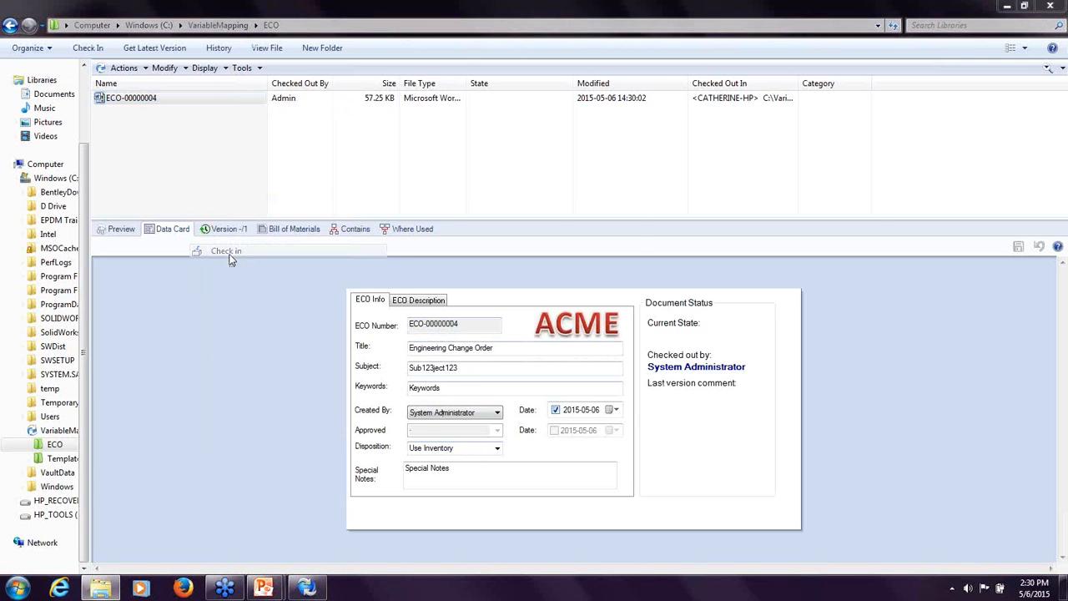
click(458, 407)
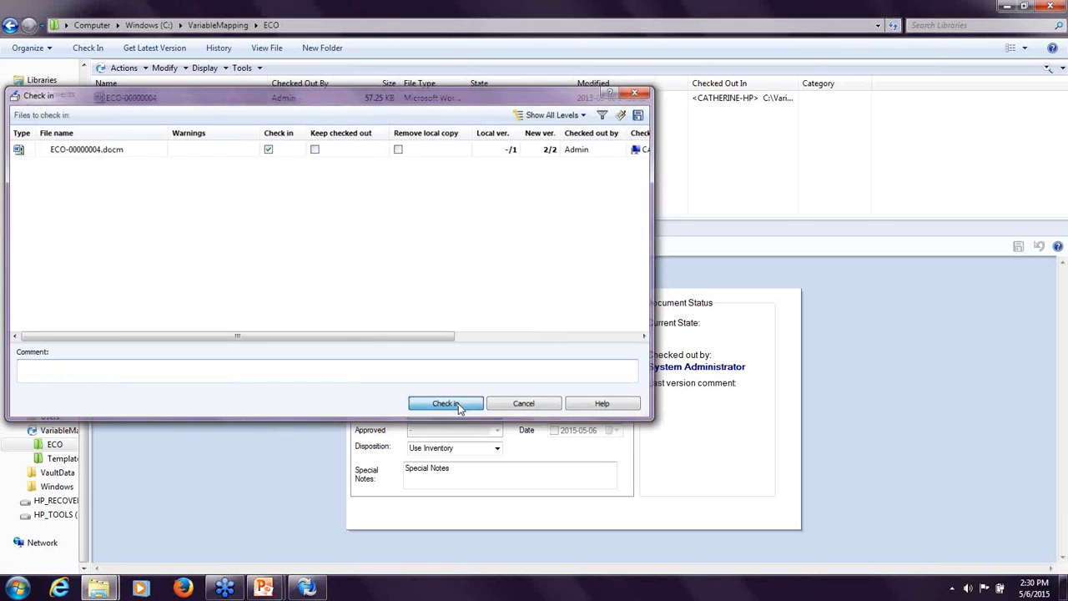
mouse_move(264, 589)
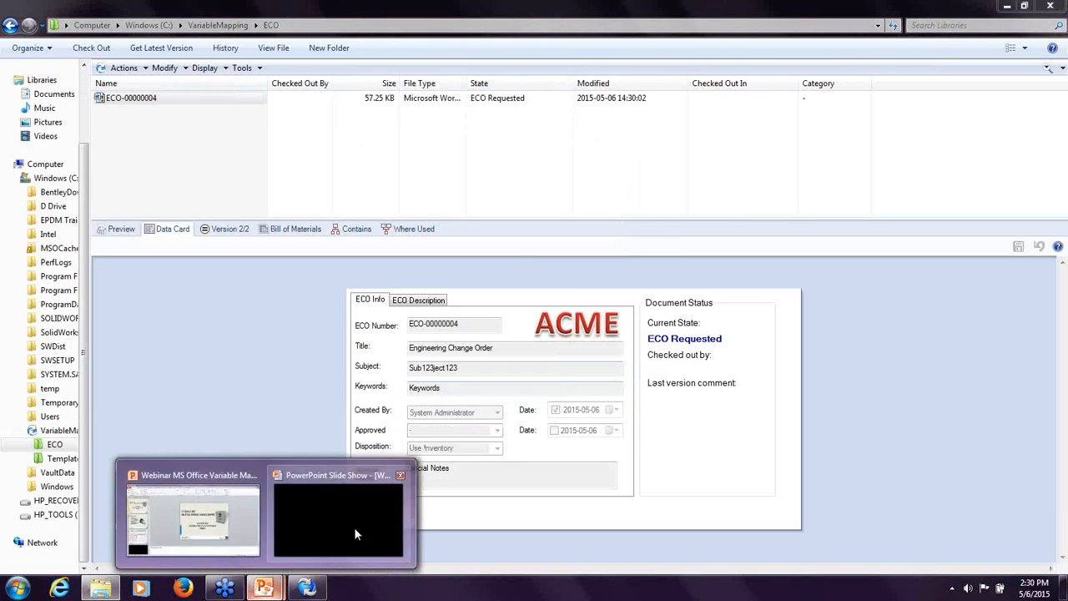
click(357, 528)
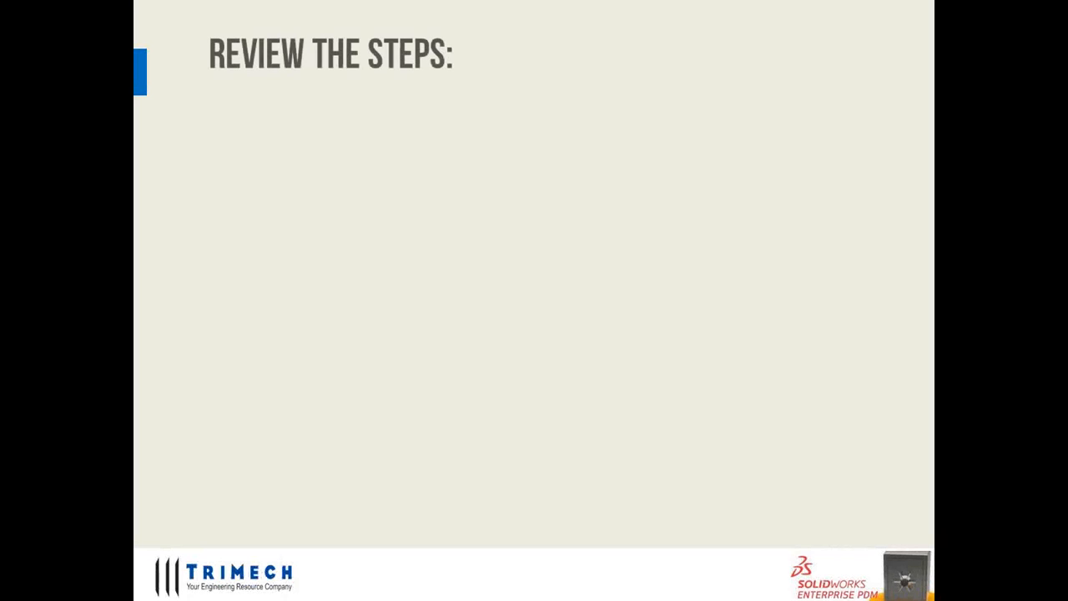